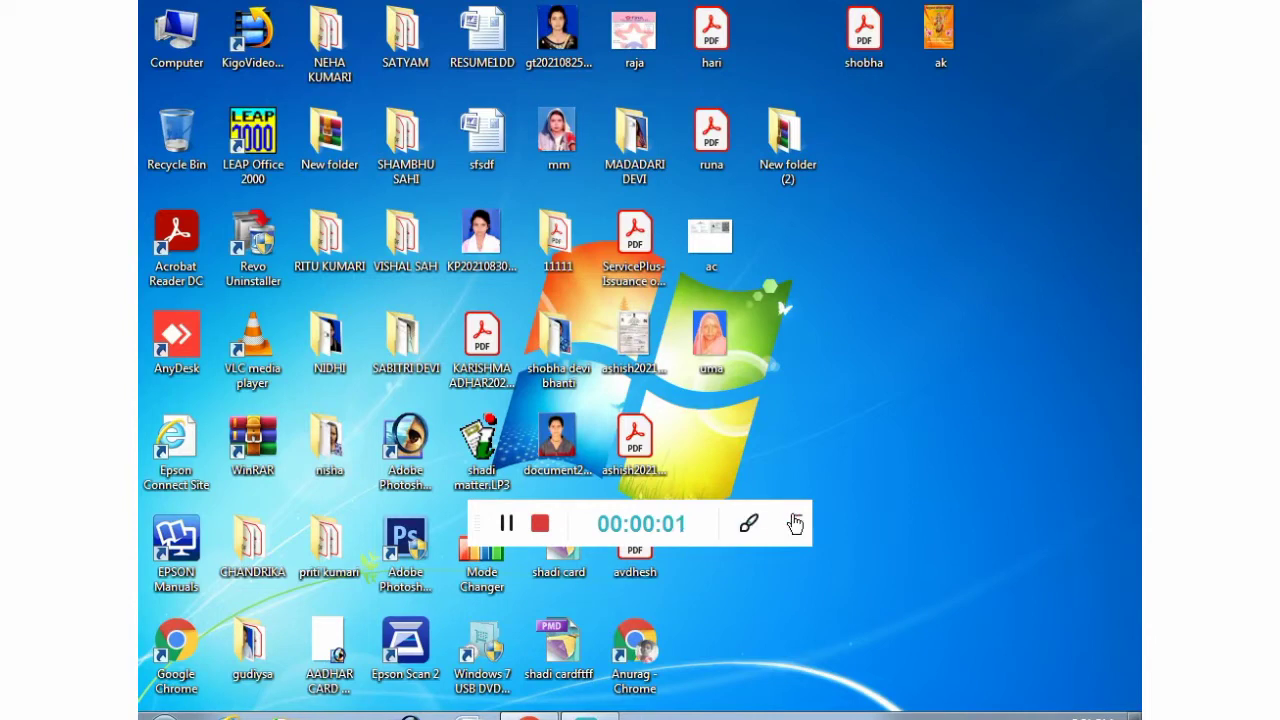
- Refresh the desktop repeatedly from its right-click menu
left_click(795, 524)
right_click(829, 398)
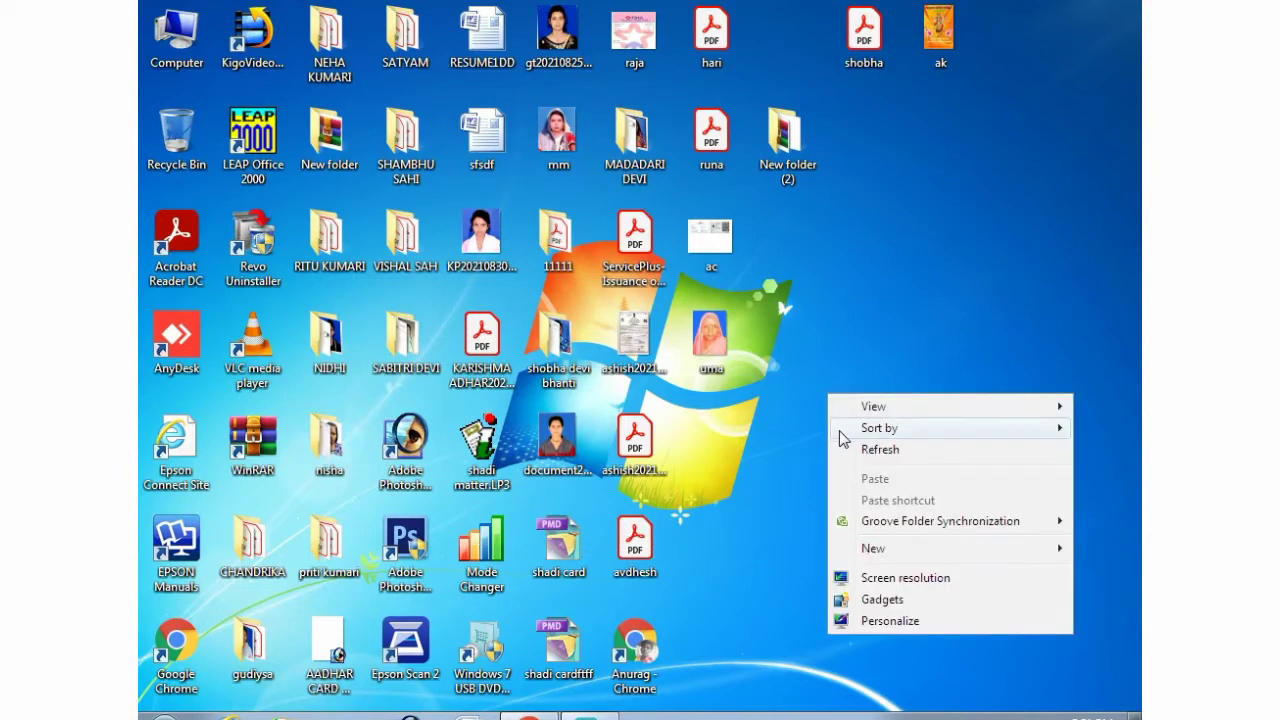
left_click(851, 450)
right_click(849, 436)
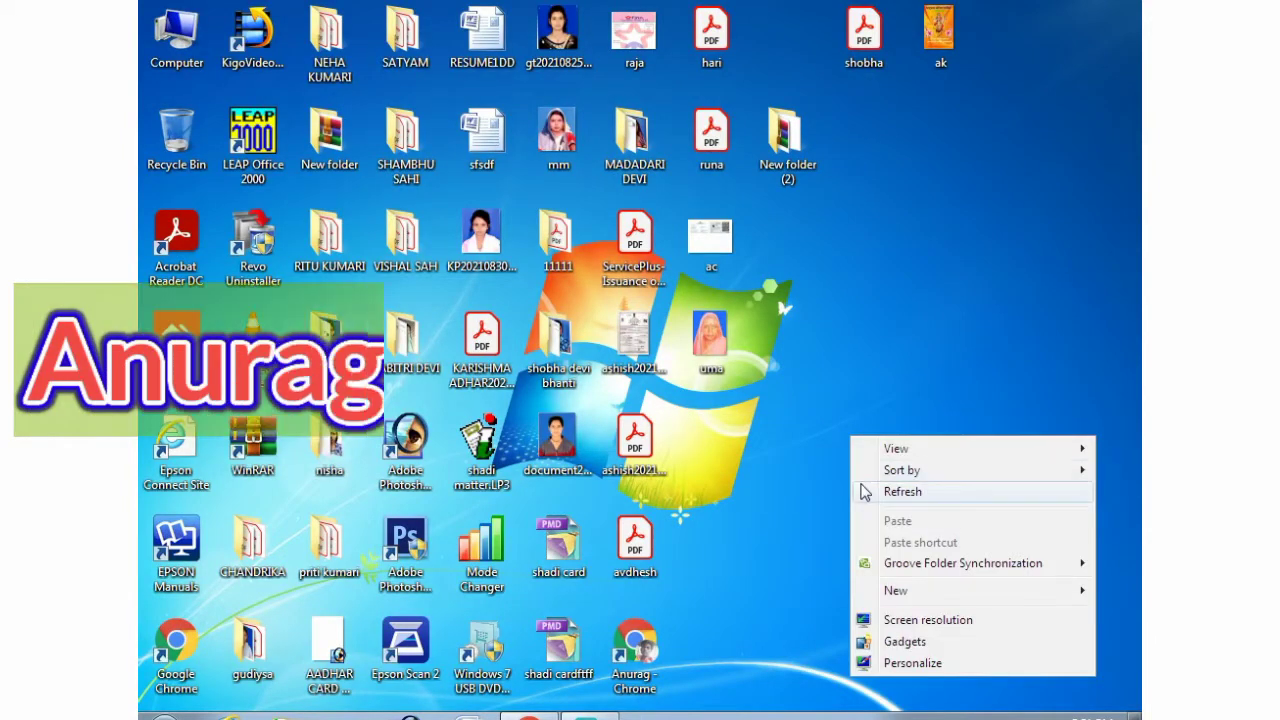
left_click(865, 490)
right_click(865, 492)
left_click(888, 300)
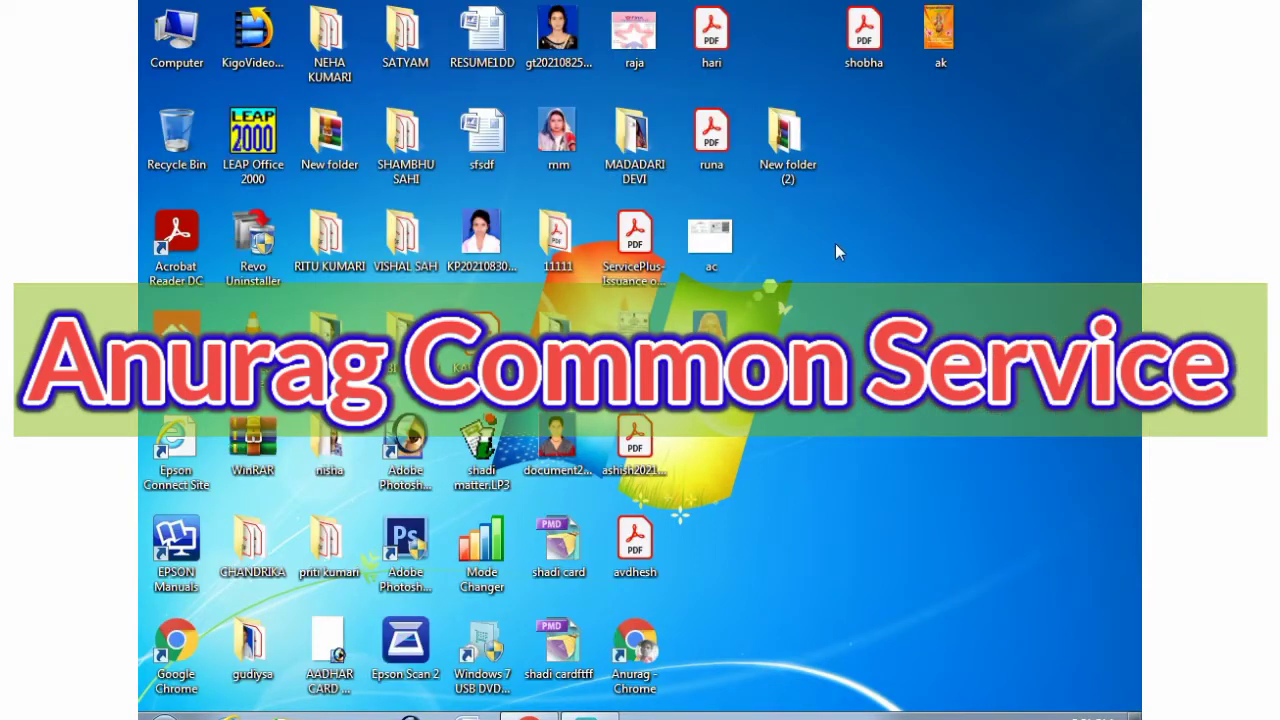
right_click(836, 484)
left_click(877, 308)
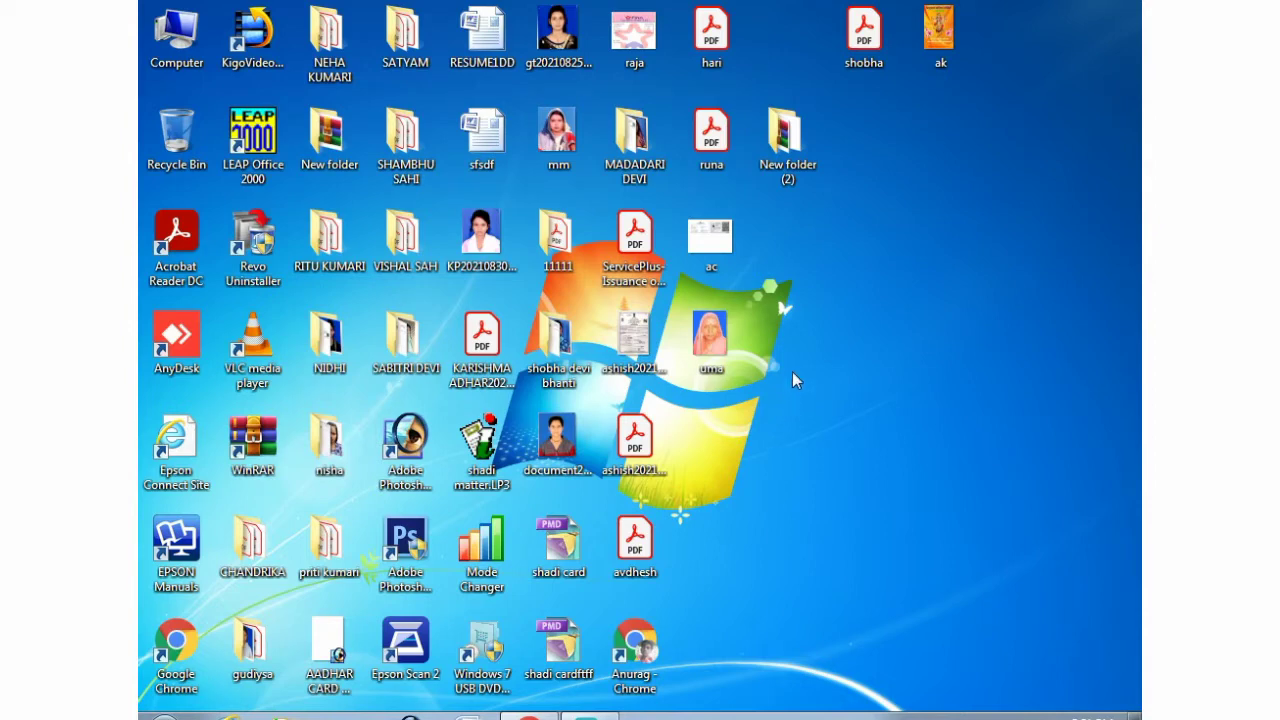
right_click(792, 371)
left_click(810, 425)
right_click(812, 428)
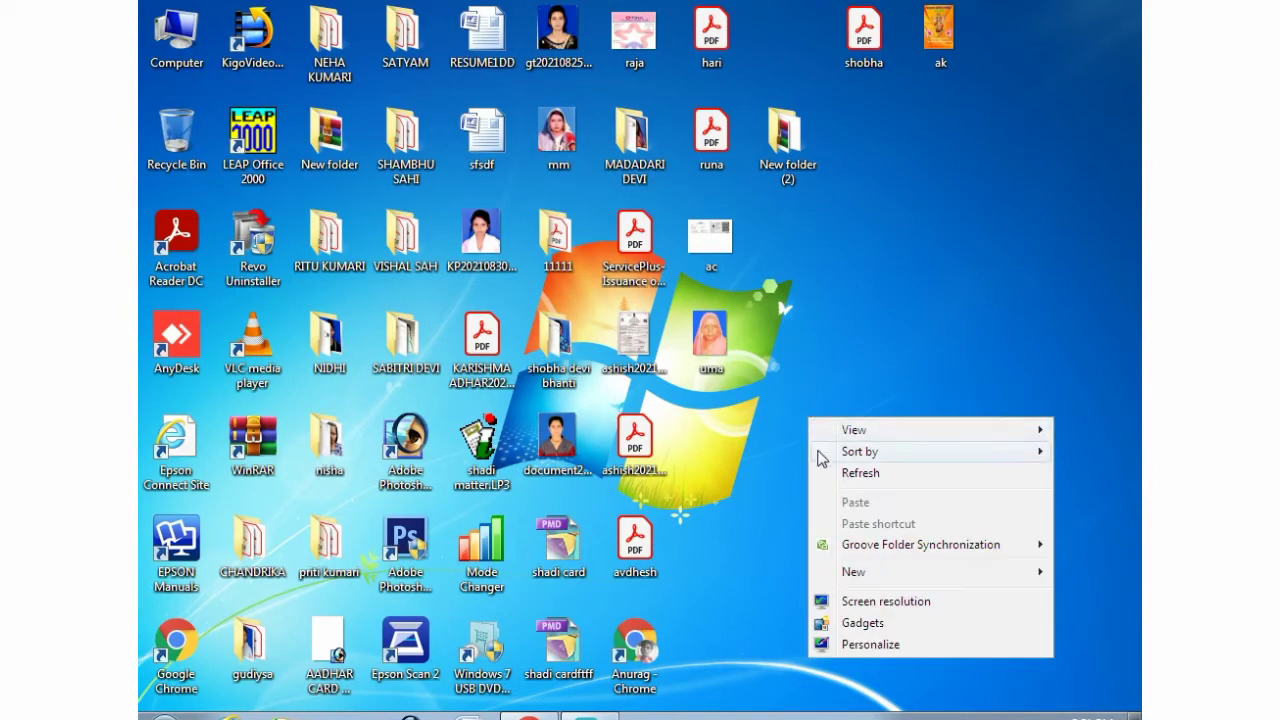
left_click(840, 487)
right_click(816, 431)
left_click(840, 487)
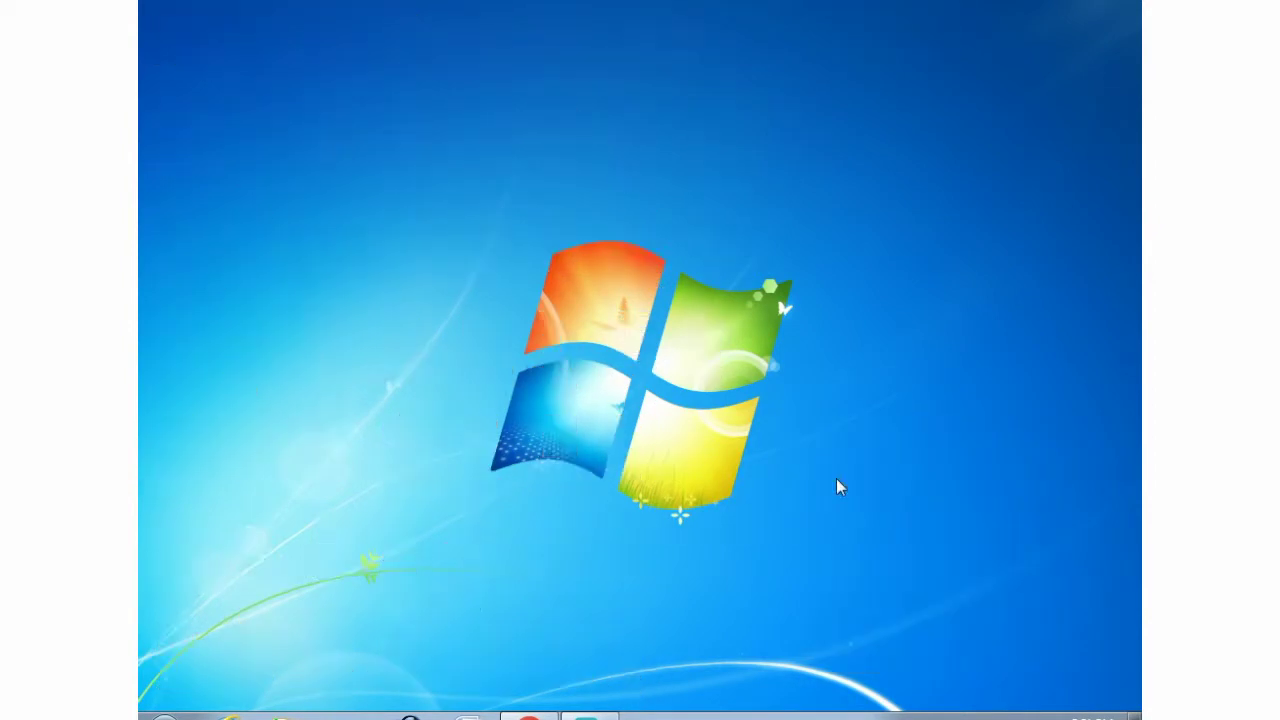
right_click(816, 409)
left_click(842, 472)
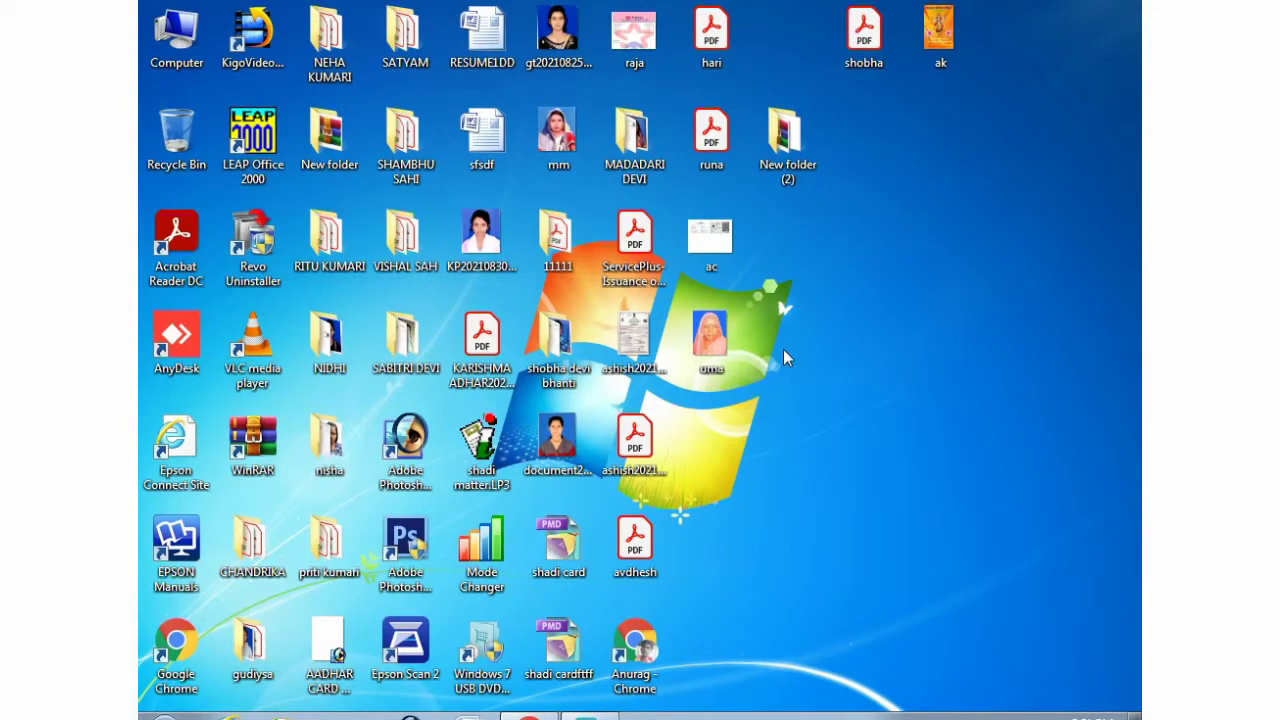
right_click(784, 350)
left_click(828, 407)
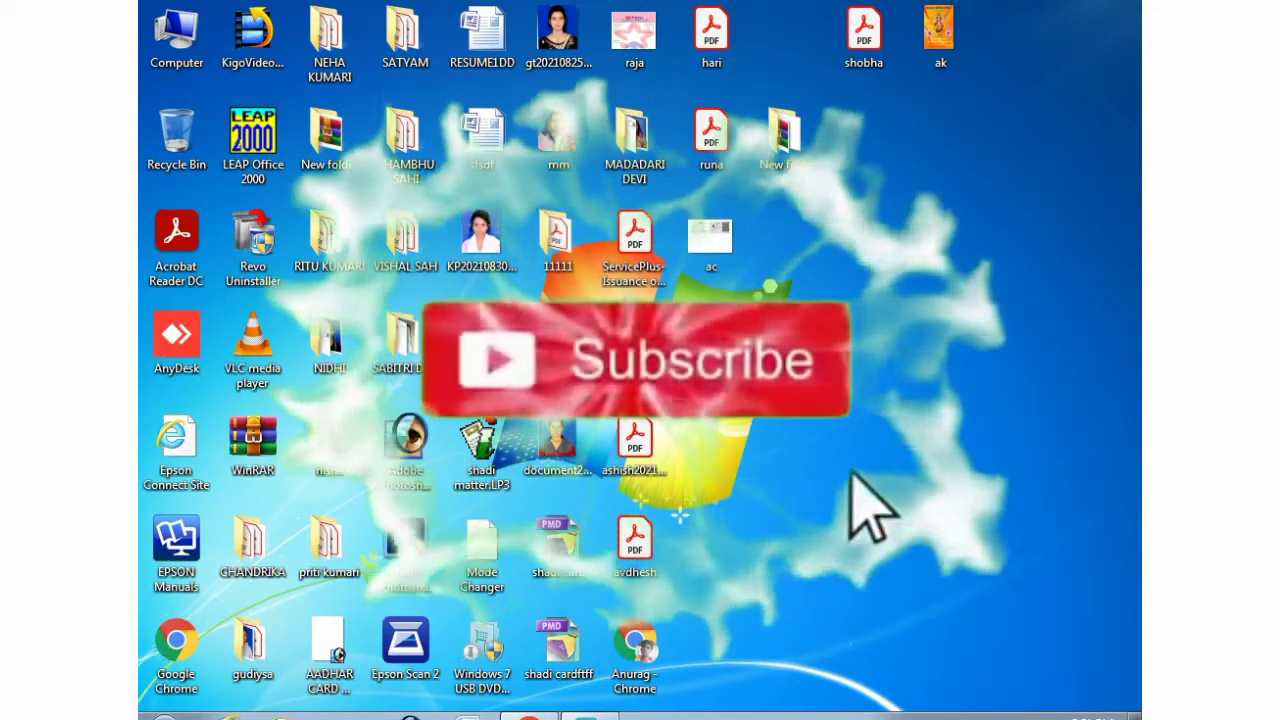
right_click(806, 353)
mouse_move(830, 364)
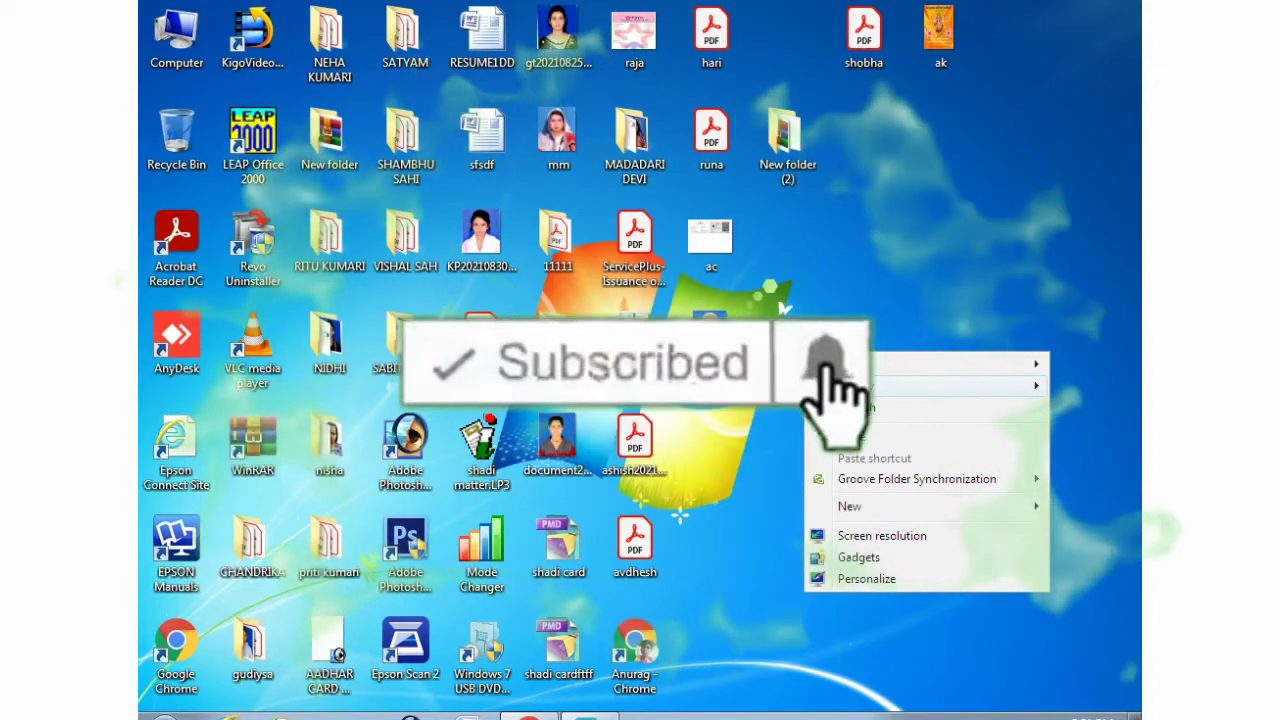
left_click(850, 407)
right_click(810, 372)
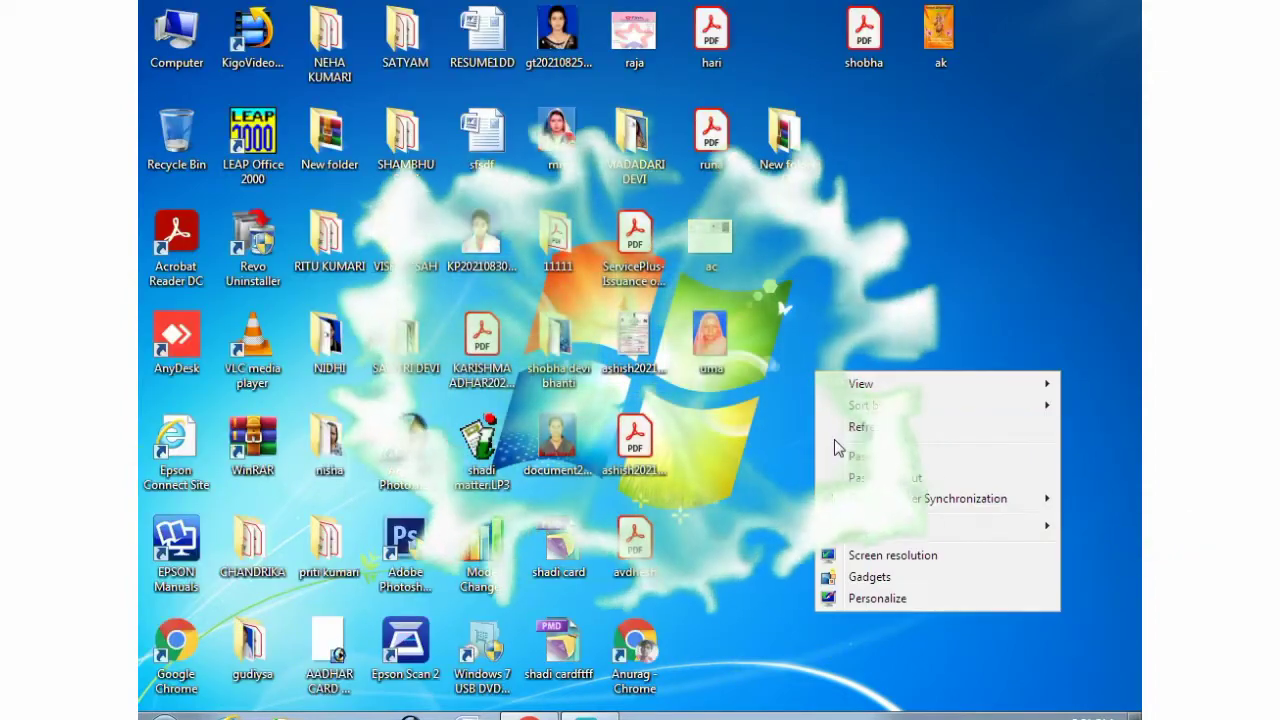
left_click(830, 430)
right_click(809, 374)
left_click(832, 430)
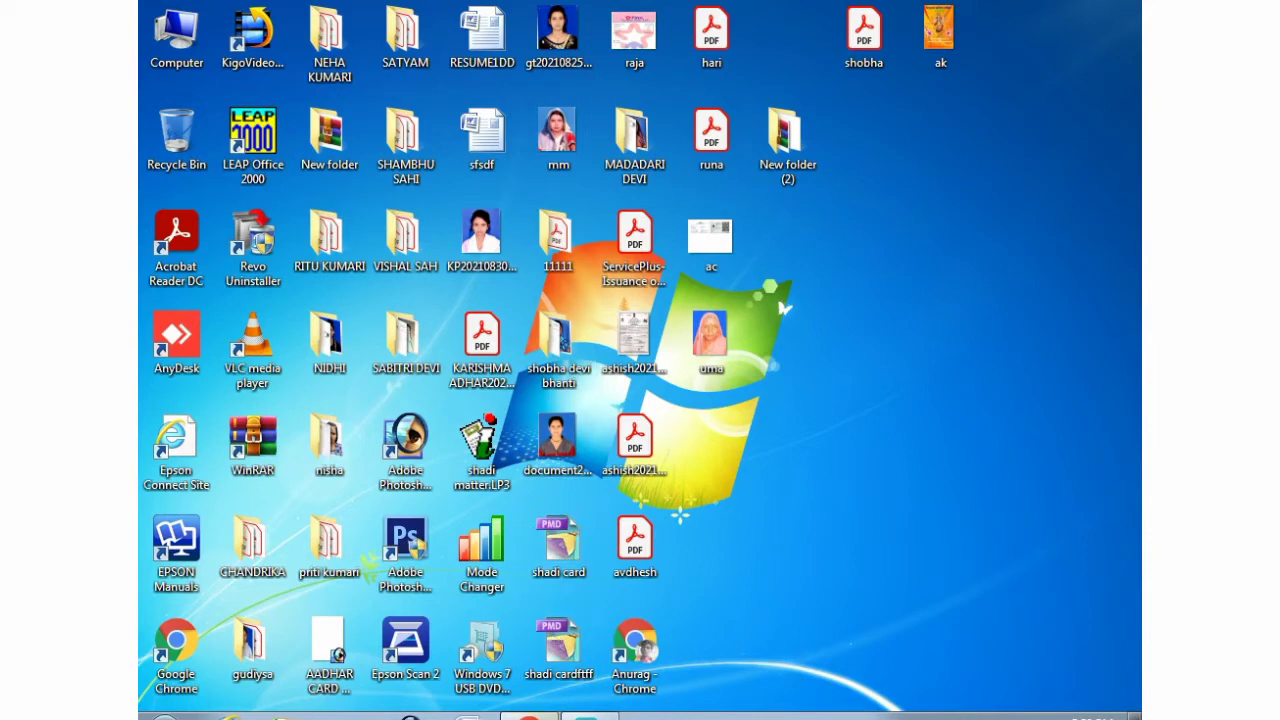
- In Chrome, search 'epds' and open the epds.bihar.gov.in site from the epds bihar suggestion
left_click(529, 716)
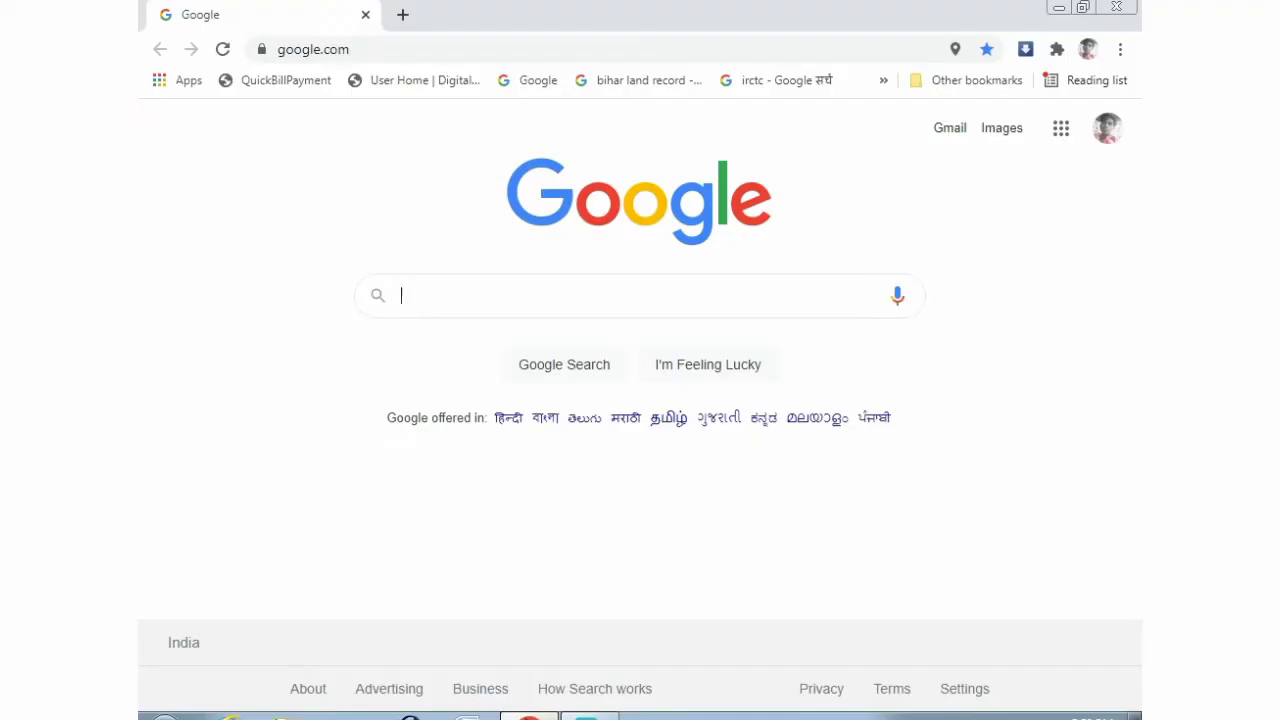
left_click(364, 49)
type("epd")
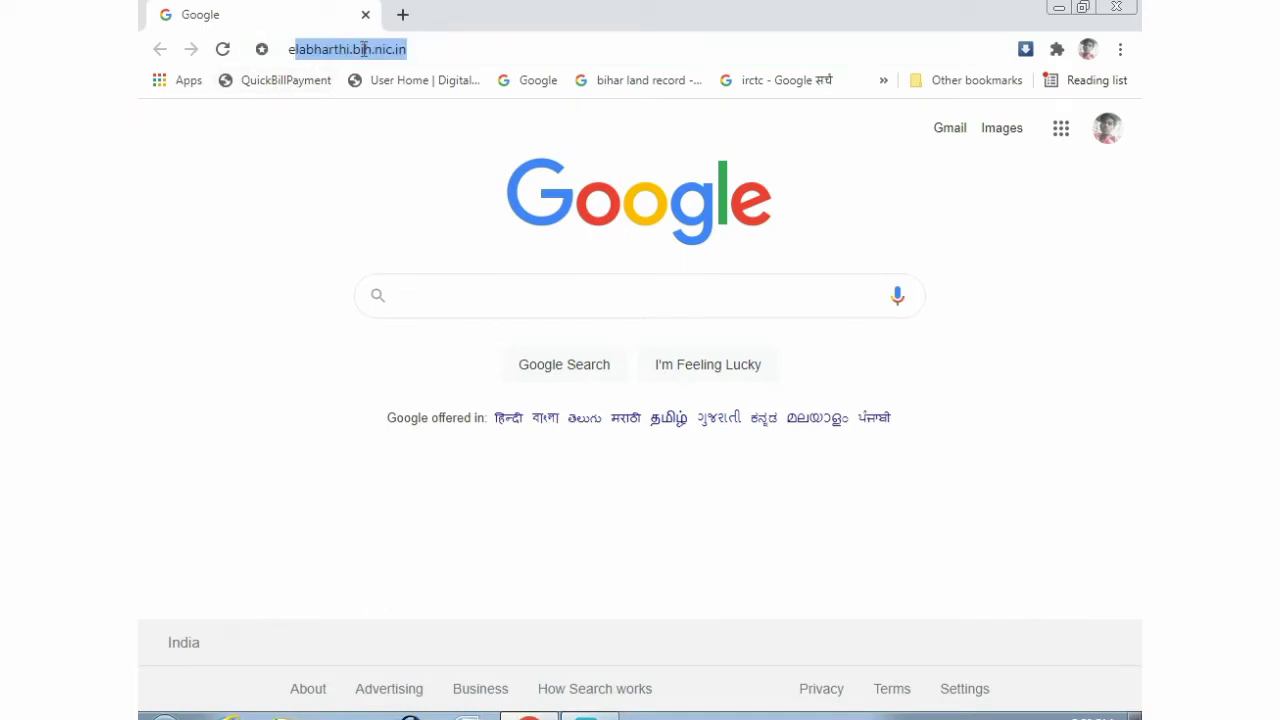
type("s")
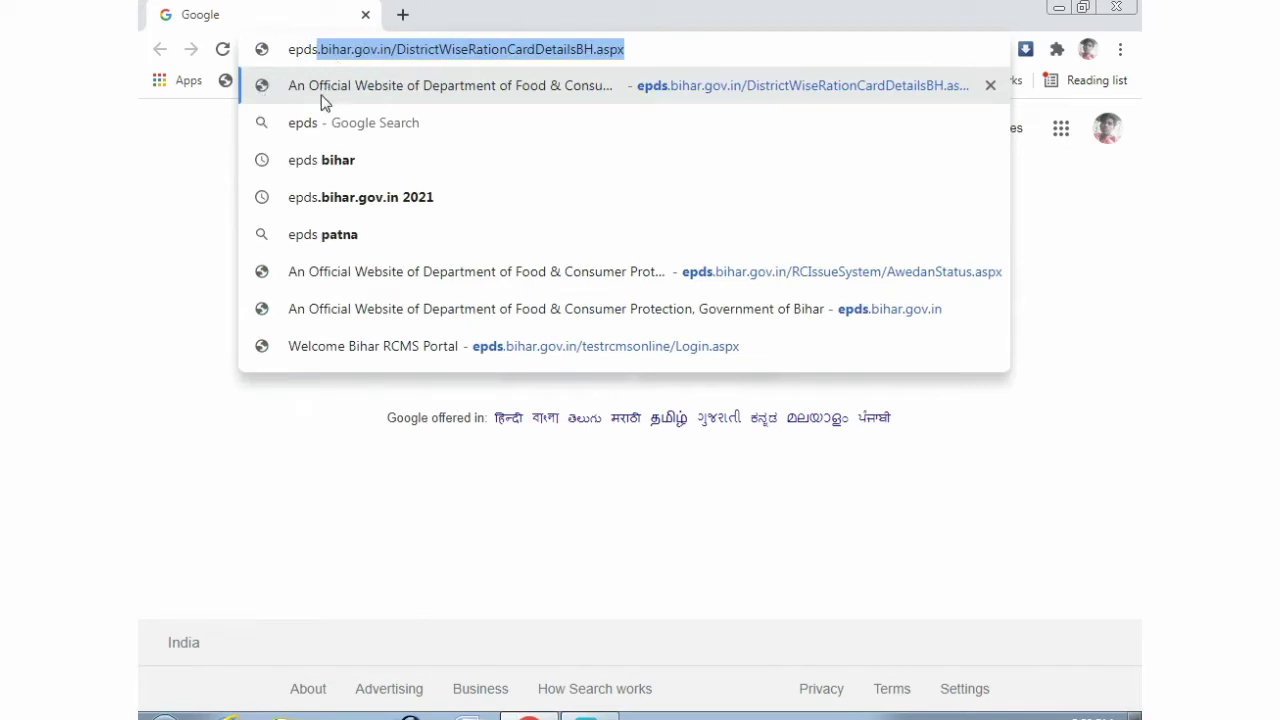
left_click(323, 163)
left_click(322, 163)
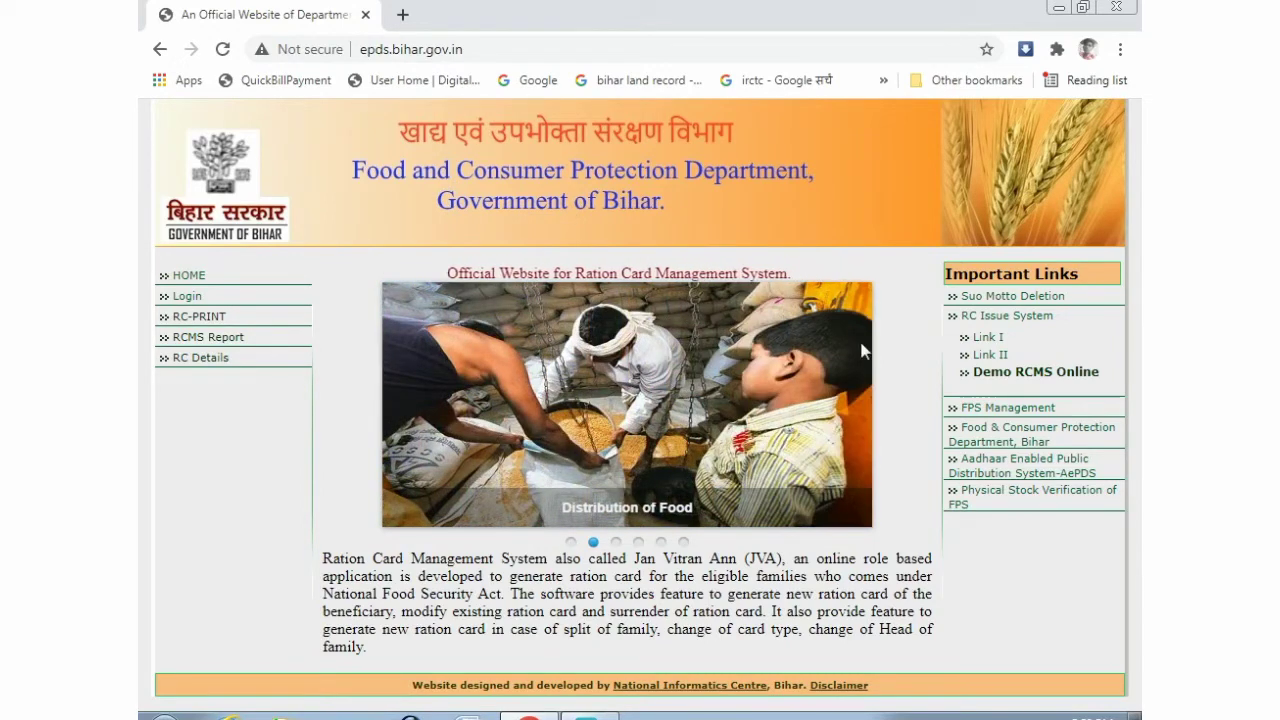
- Go to Demo RCMS Online under Important Links, then Online Application(User) to reach Login.aspx
left_click(1024, 379)
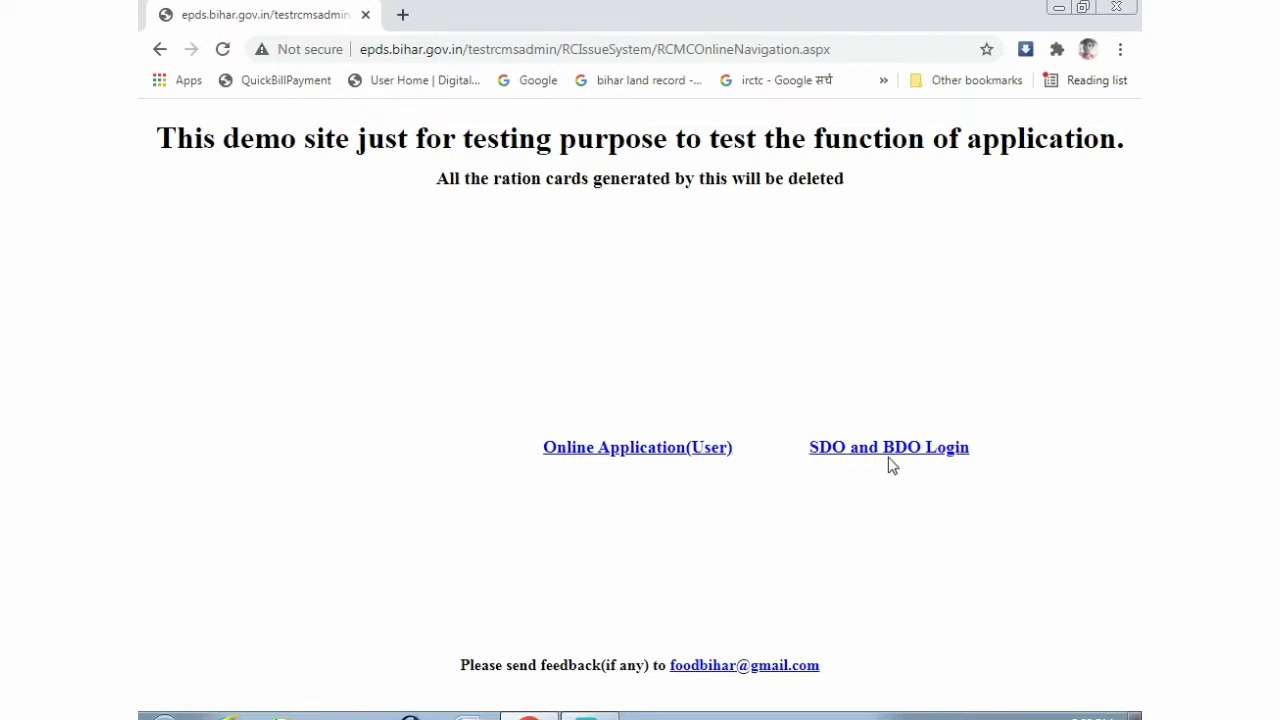
left_click(617, 455)
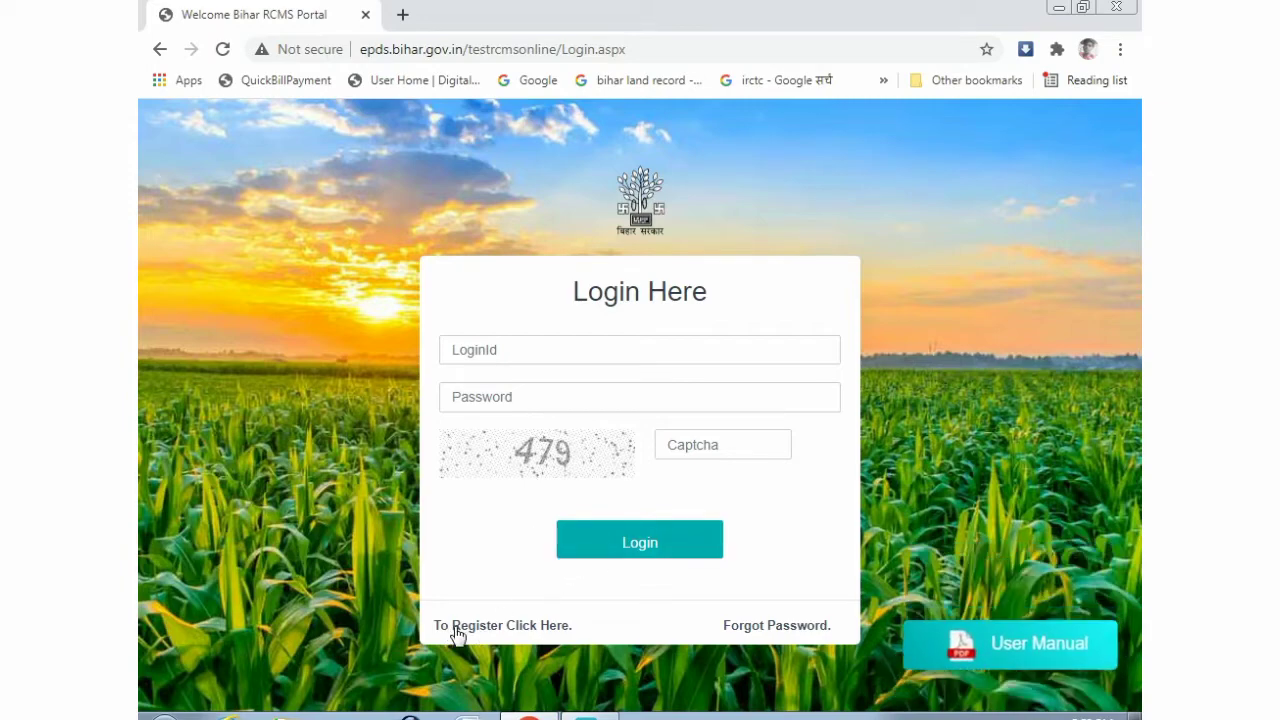
- Visit the registration form's name, Hindi name, EmailID and MobileNo. fields, then go back to login
left_click(513, 628)
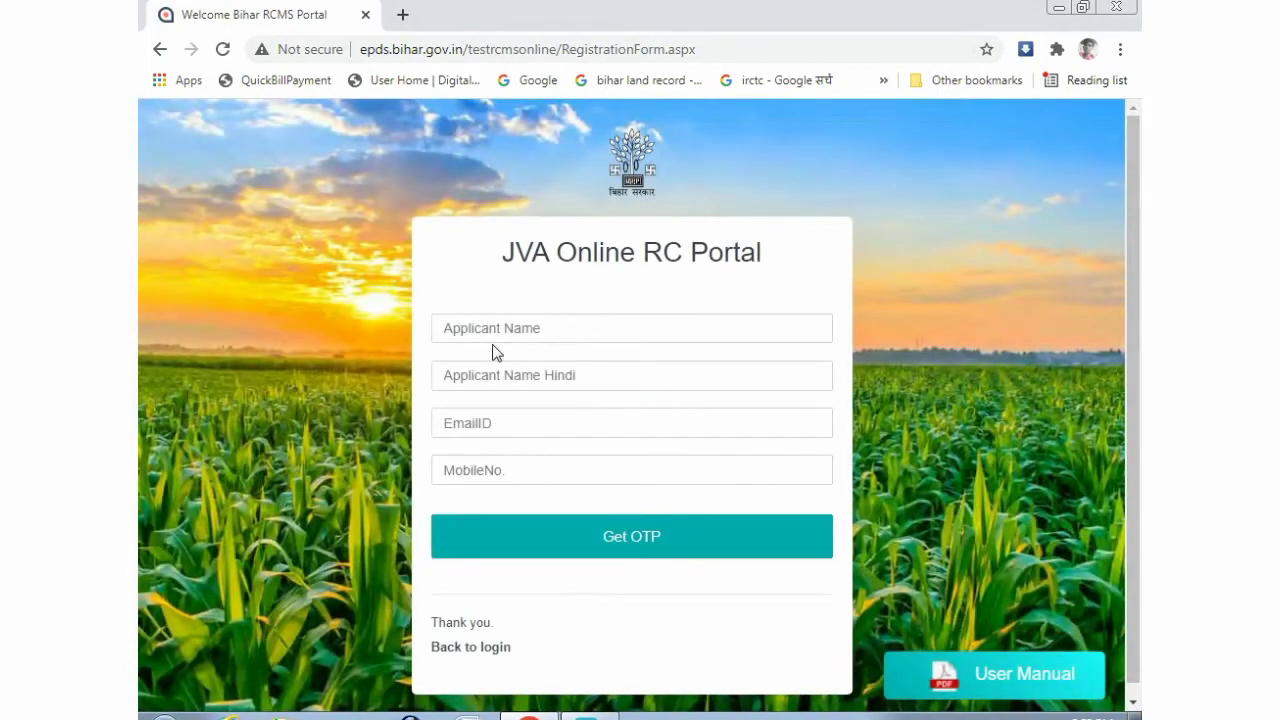
left_click(490, 325)
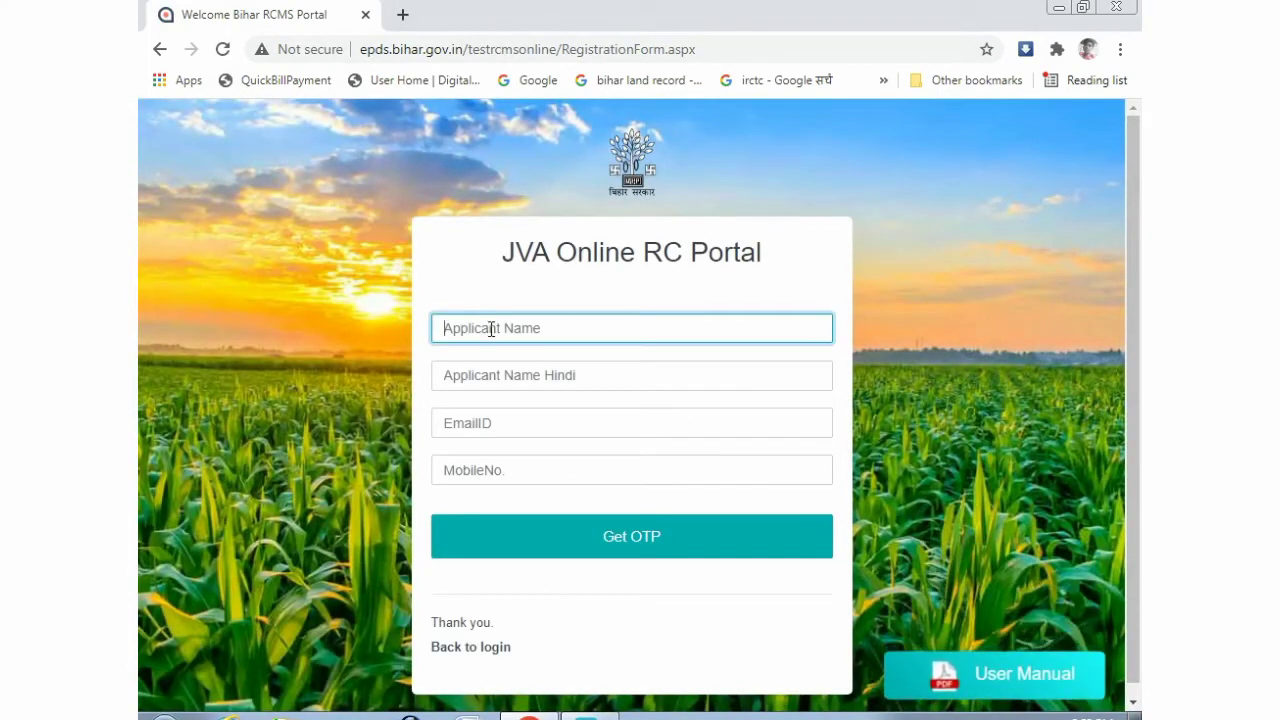
left_click(494, 375)
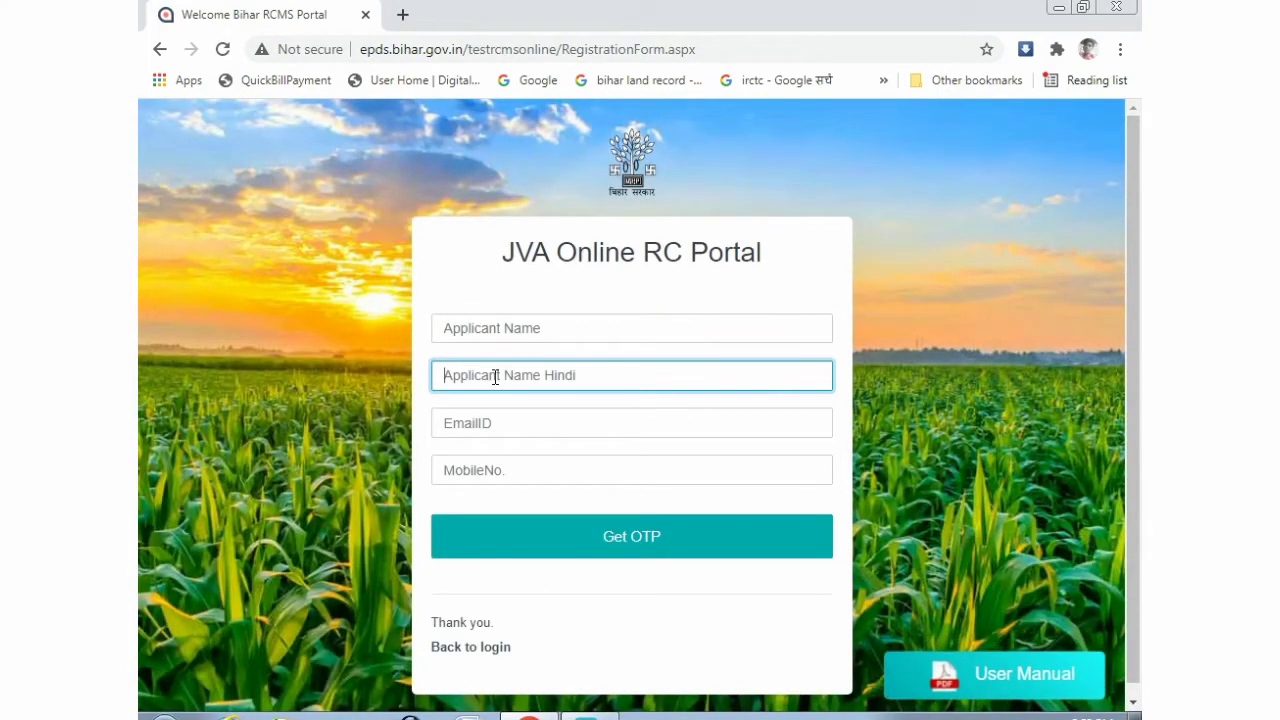
left_click(480, 424)
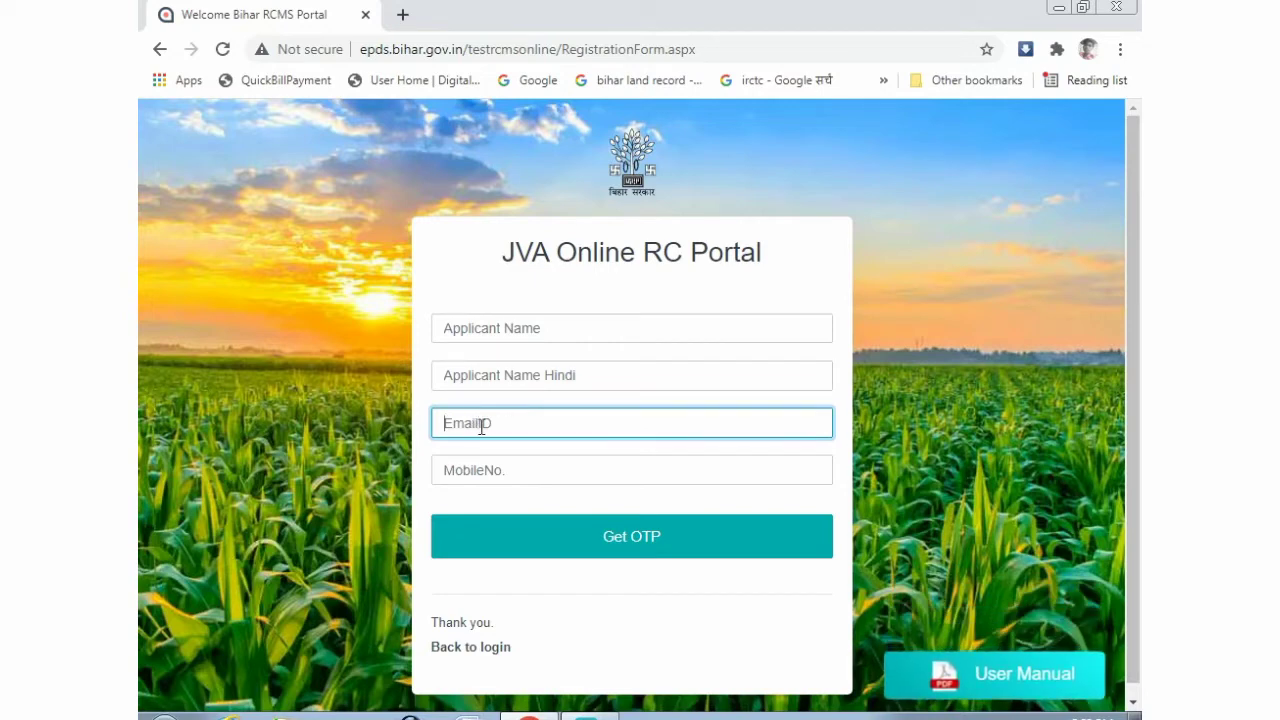
left_click(510, 467)
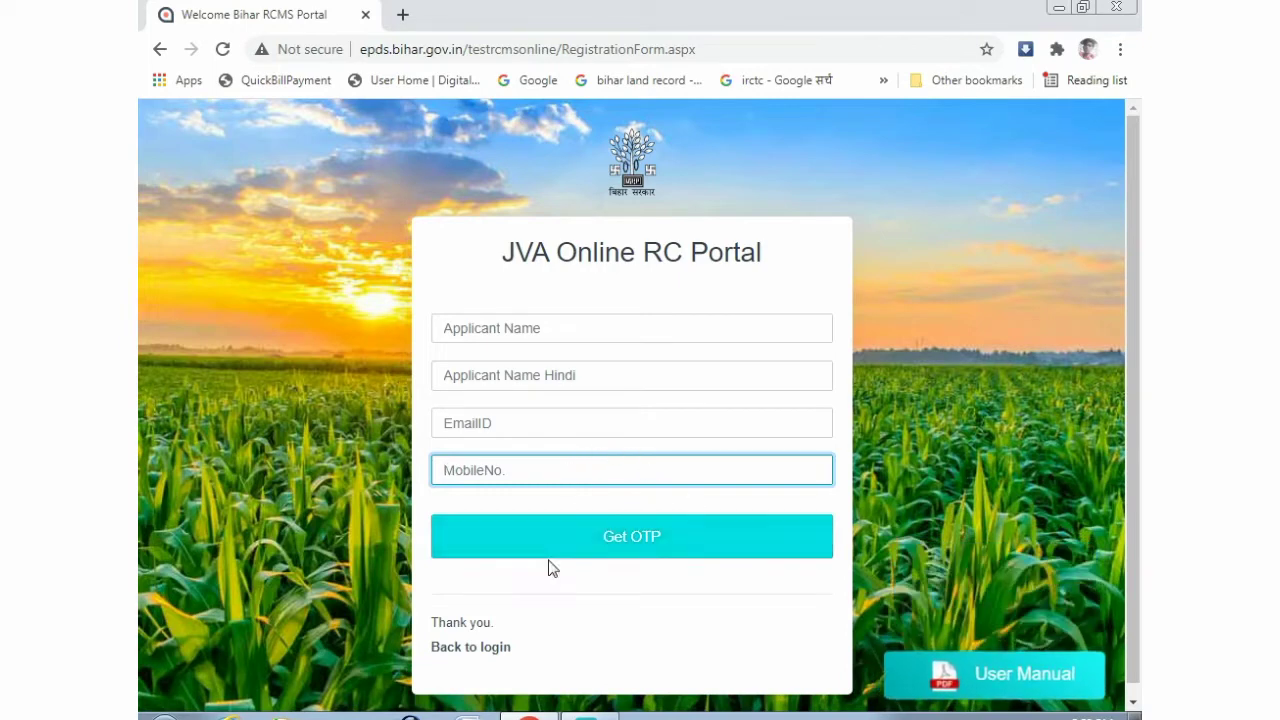
left_click(476, 650)
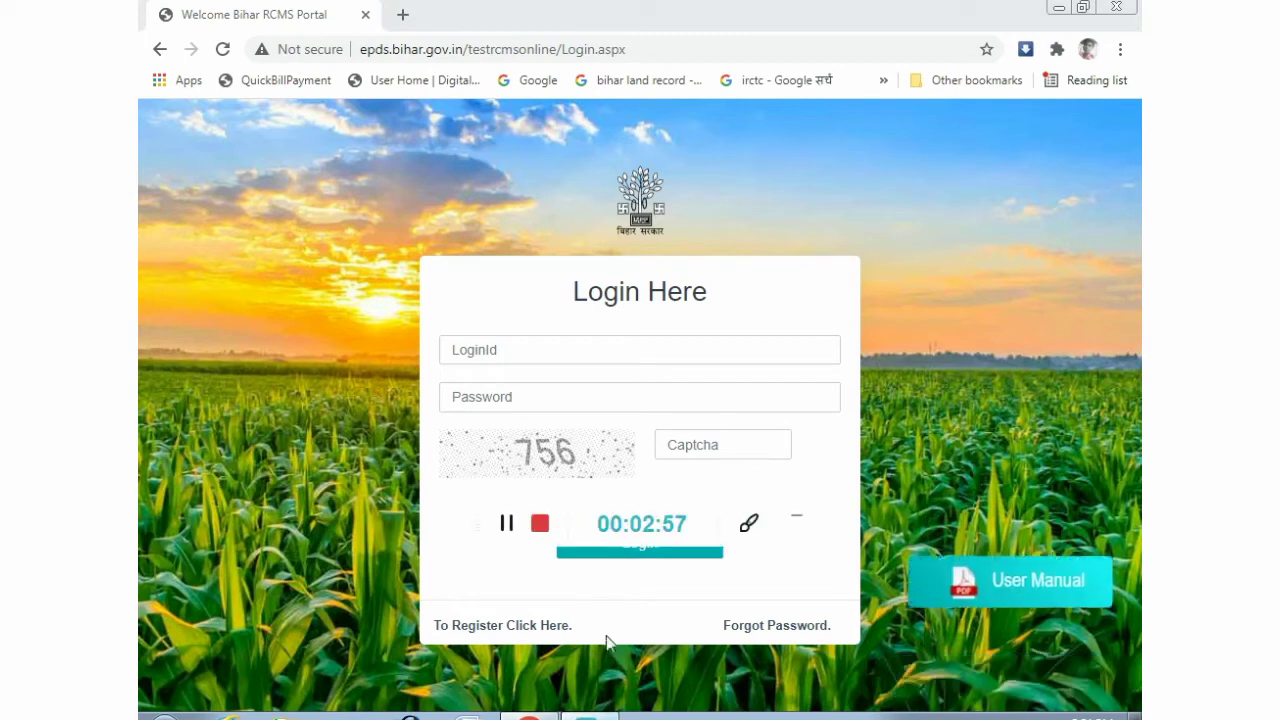
- Log in to the applicant account with captcha 756
left_click(797, 518)
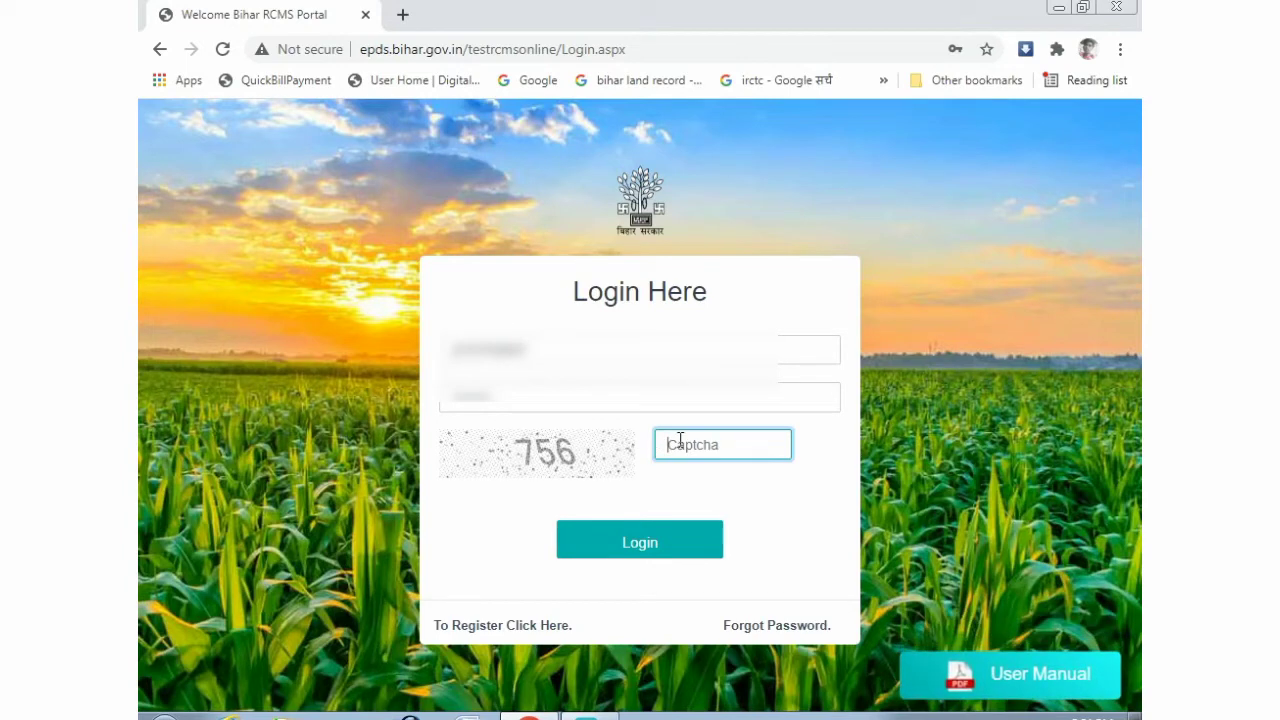
type("756")
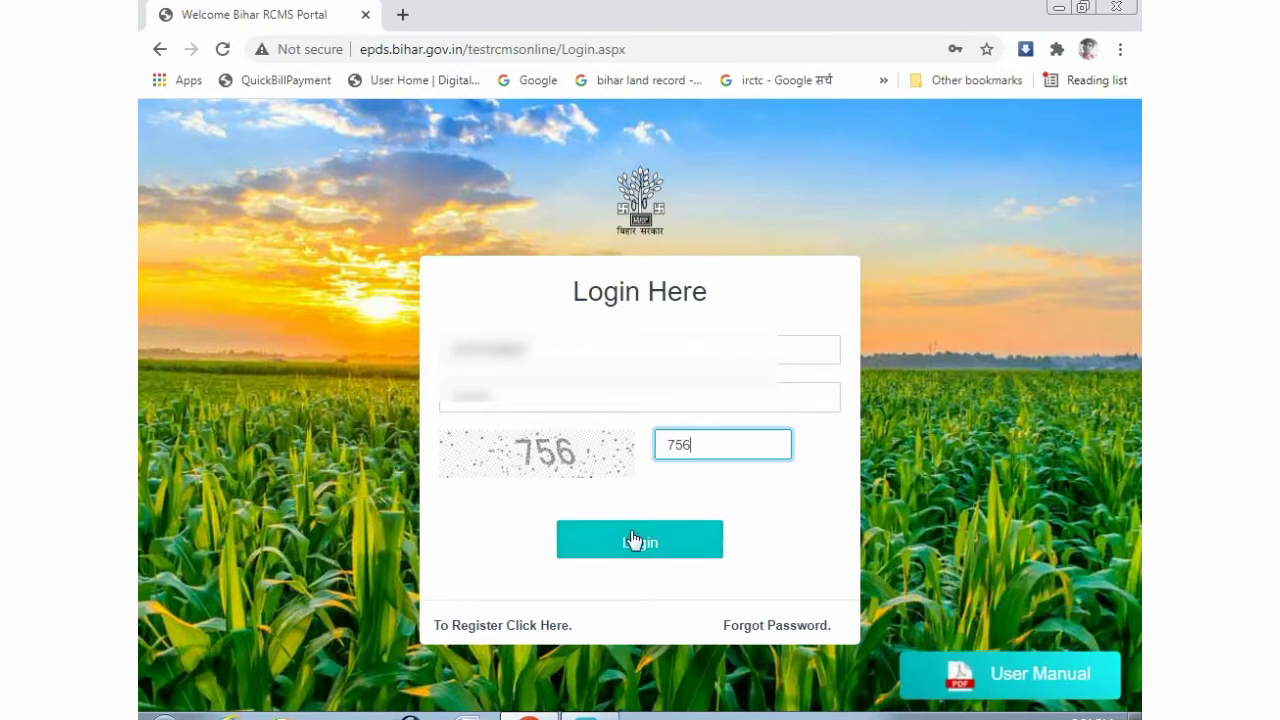
left_click(634, 544)
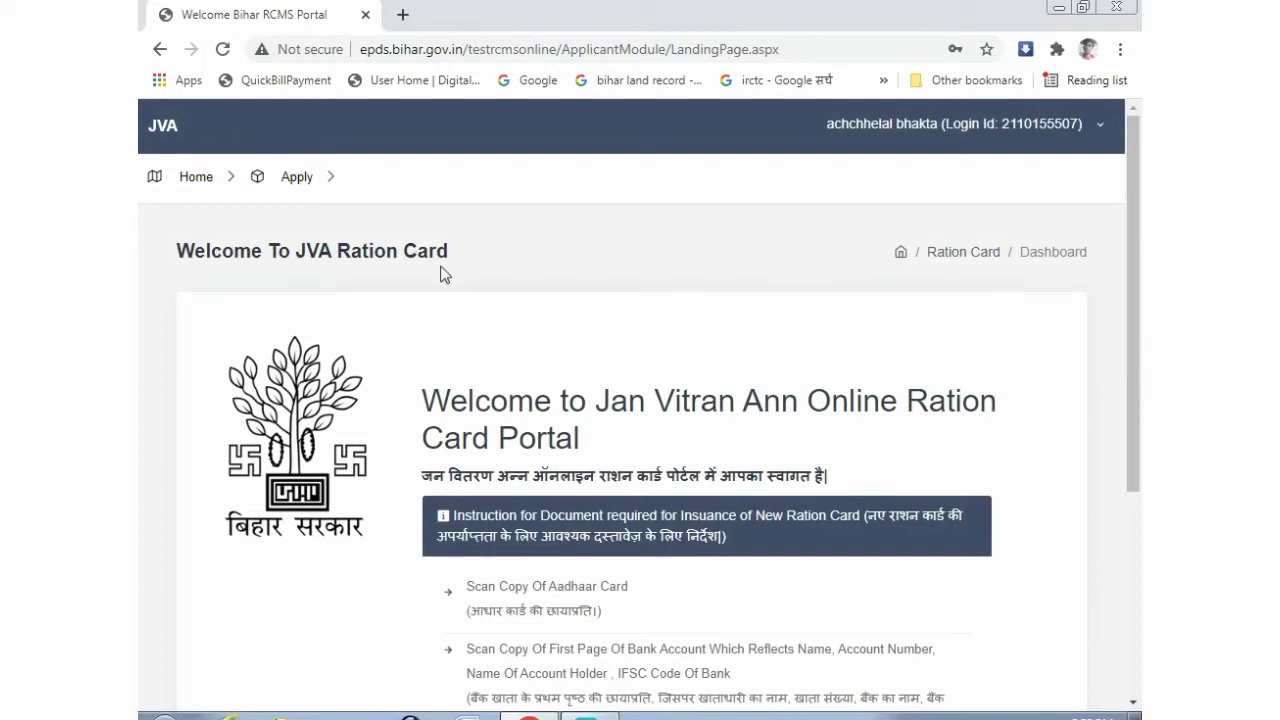
scroll(475, 278, "down", 3)
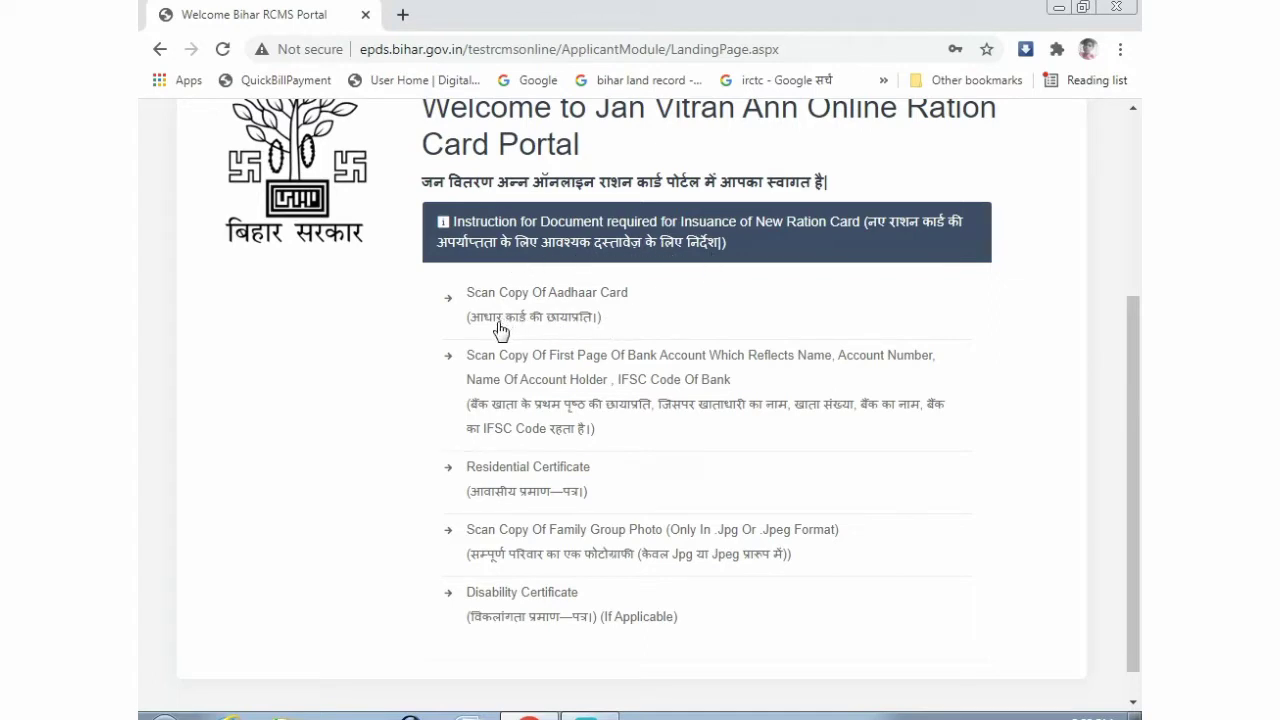
scroll(606, 340, "down", 1)
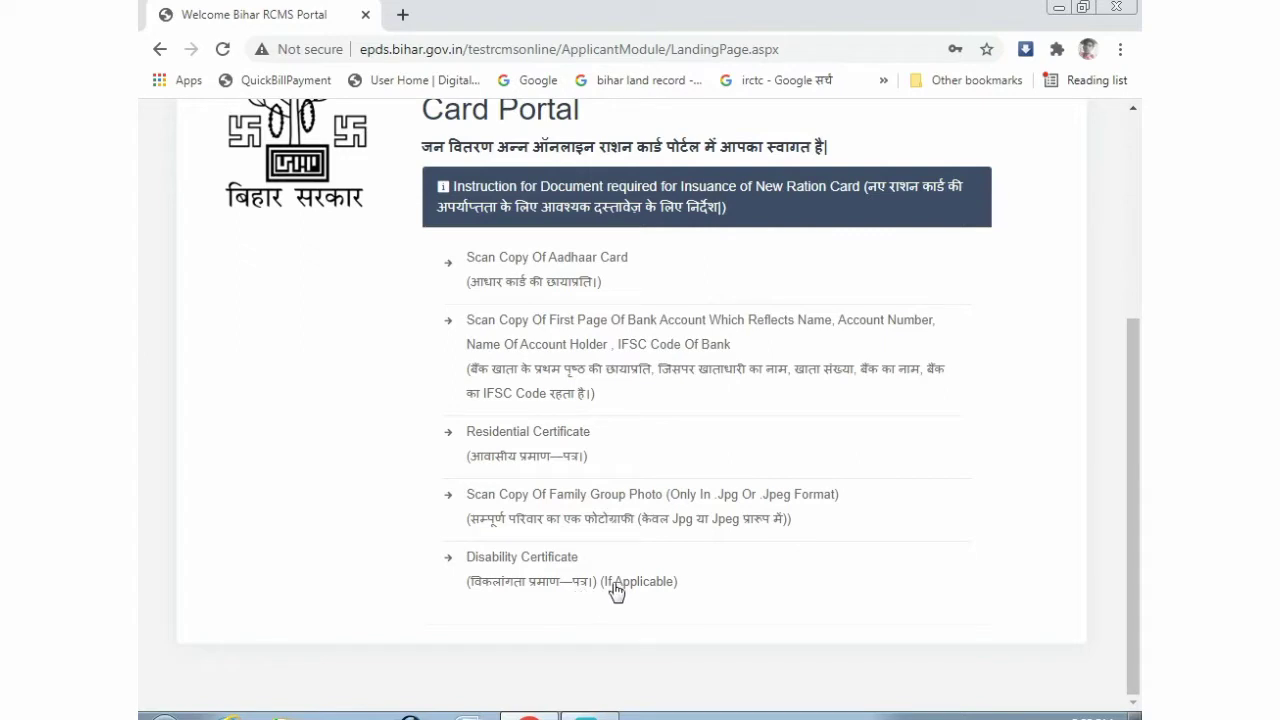
scroll(585, 582, "up", 2)
scroll(577, 575, "up", 2)
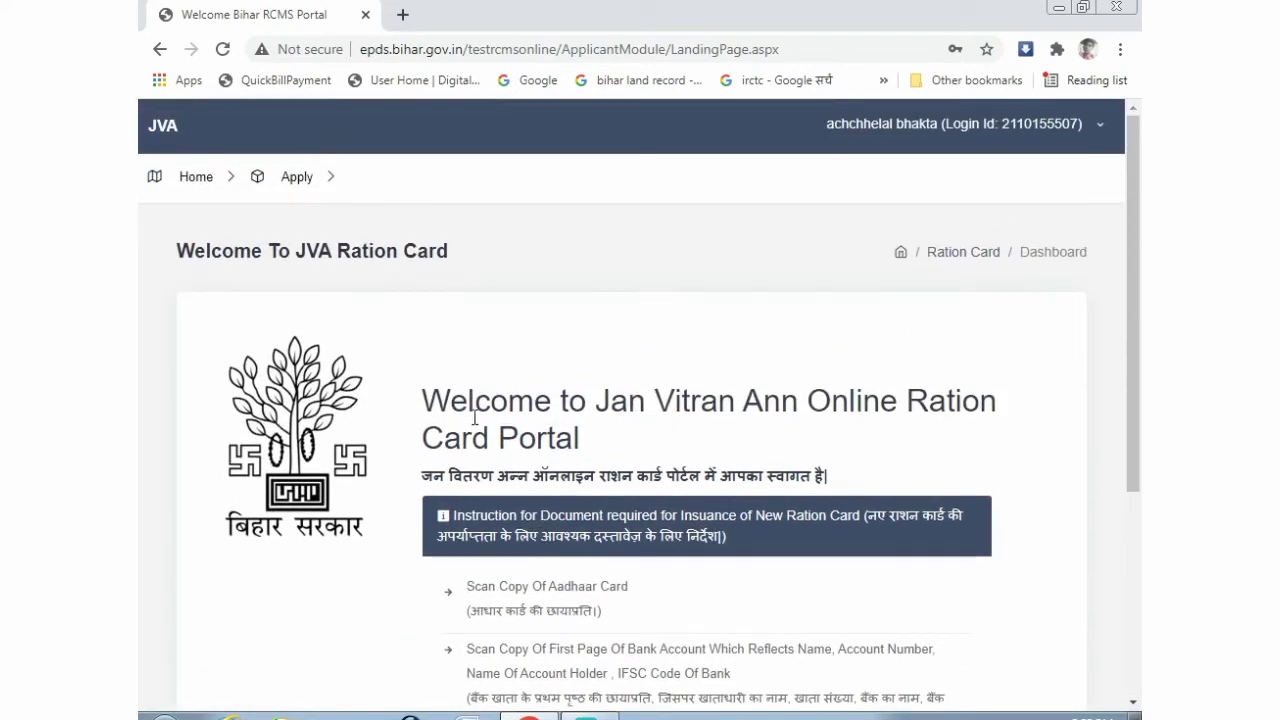
- Start a new Rural ration card application from Apply > New Apply
left_click(296, 178)
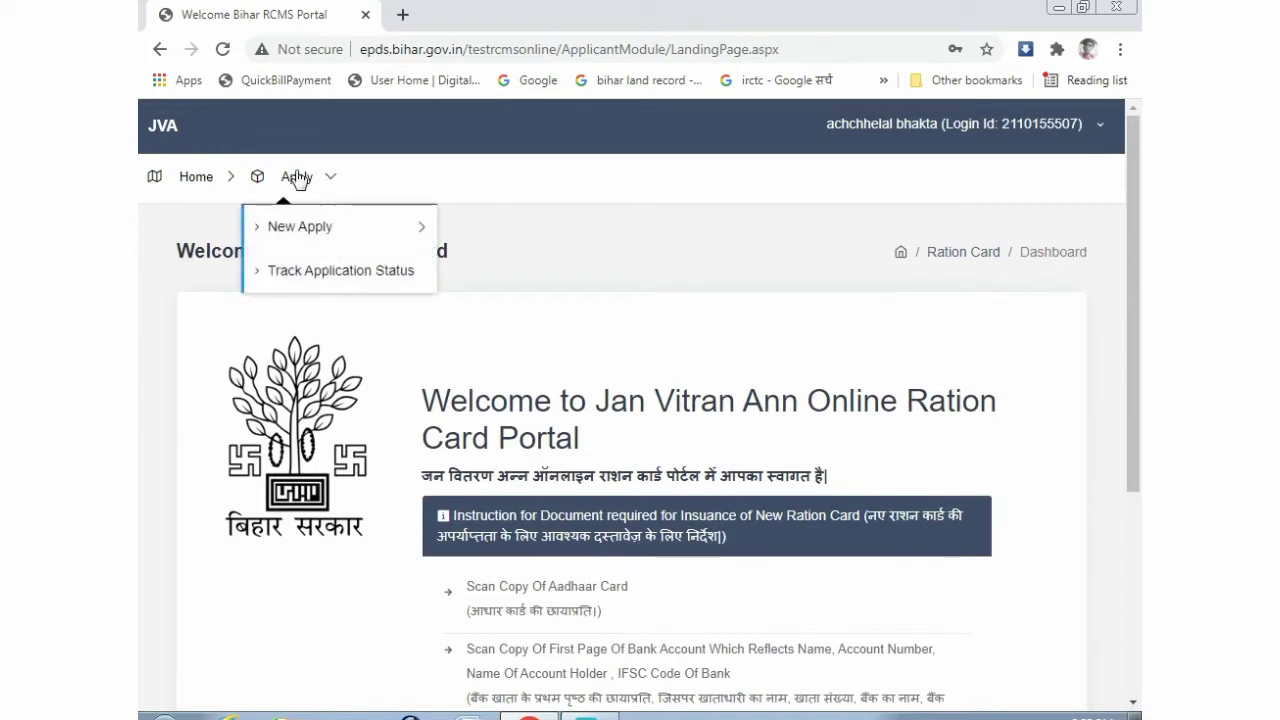
left_click(302, 230)
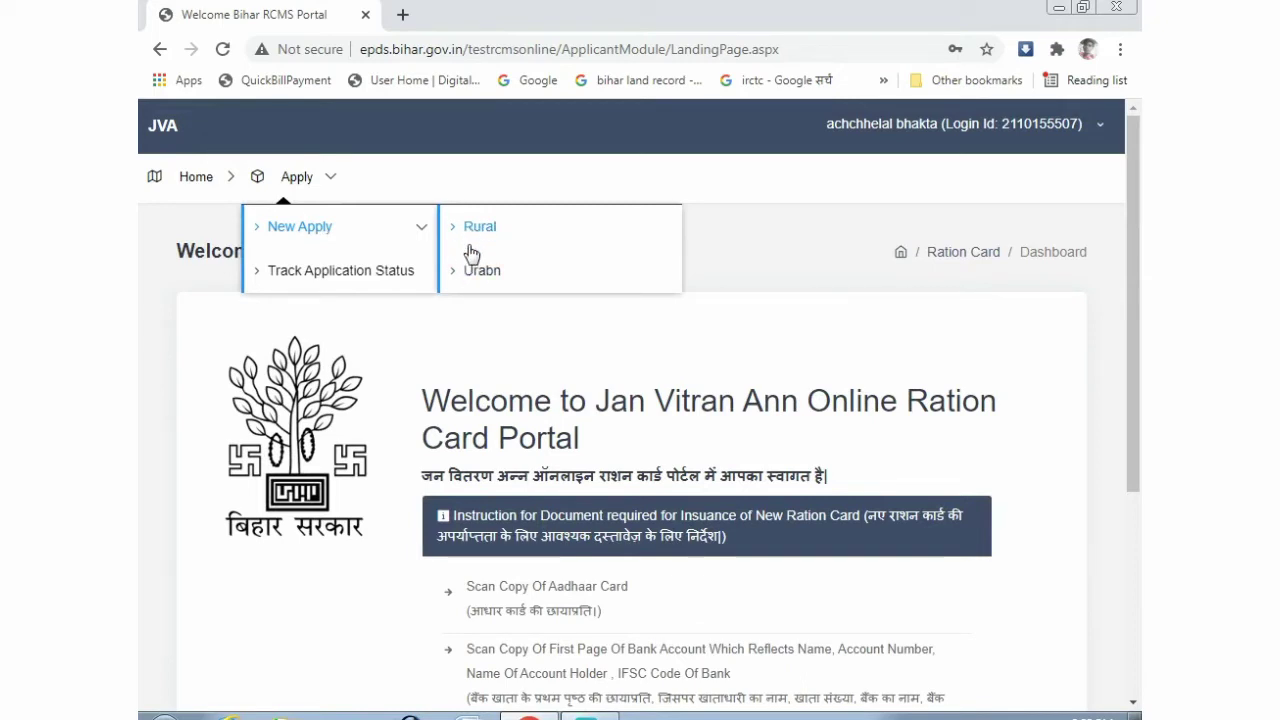
left_click(472, 234)
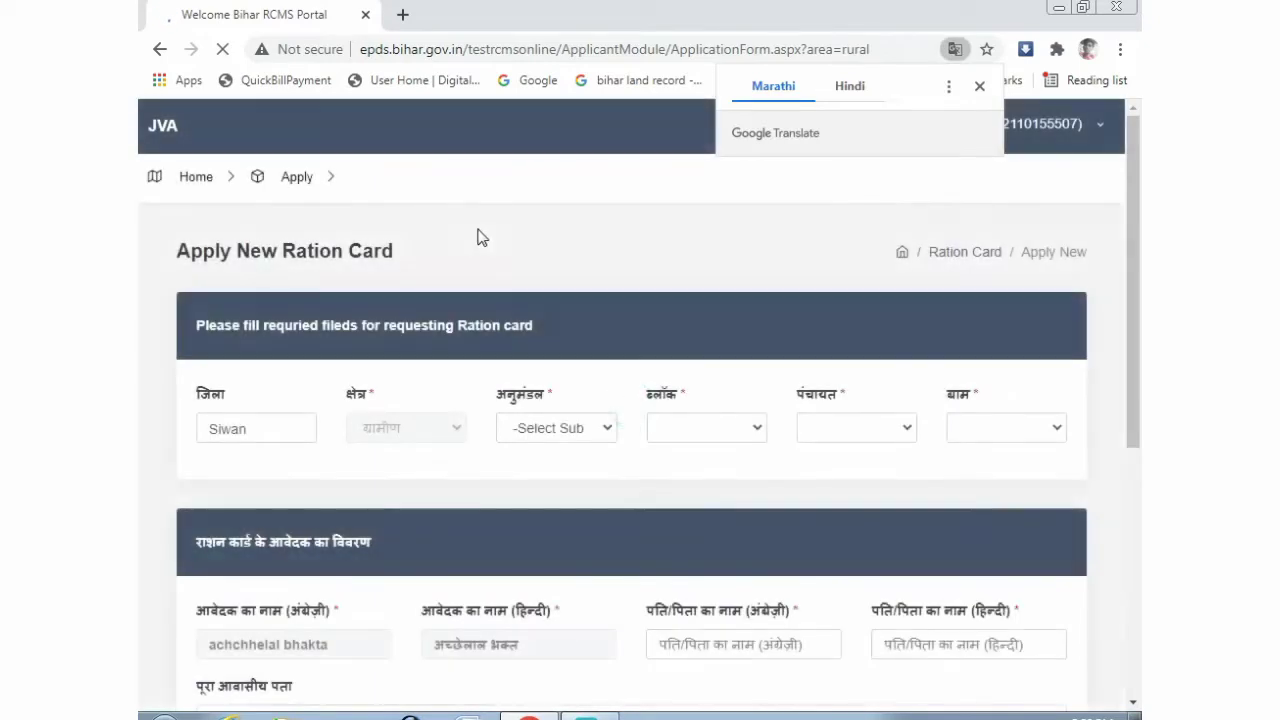
- Dismiss the translation offer and select SIWAN SADAR, Raghunathpur, DIGHWALIA and Kajrasan as the location
left_click(980, 86)
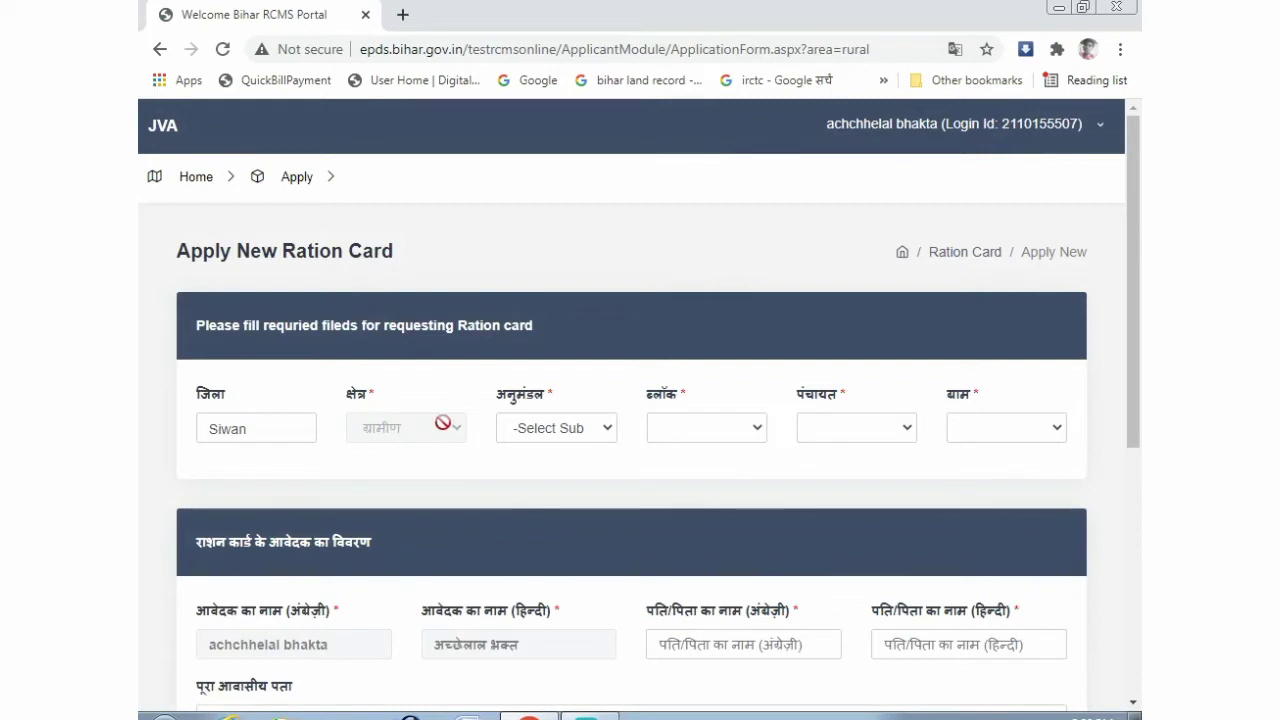
left_click(528, 430)
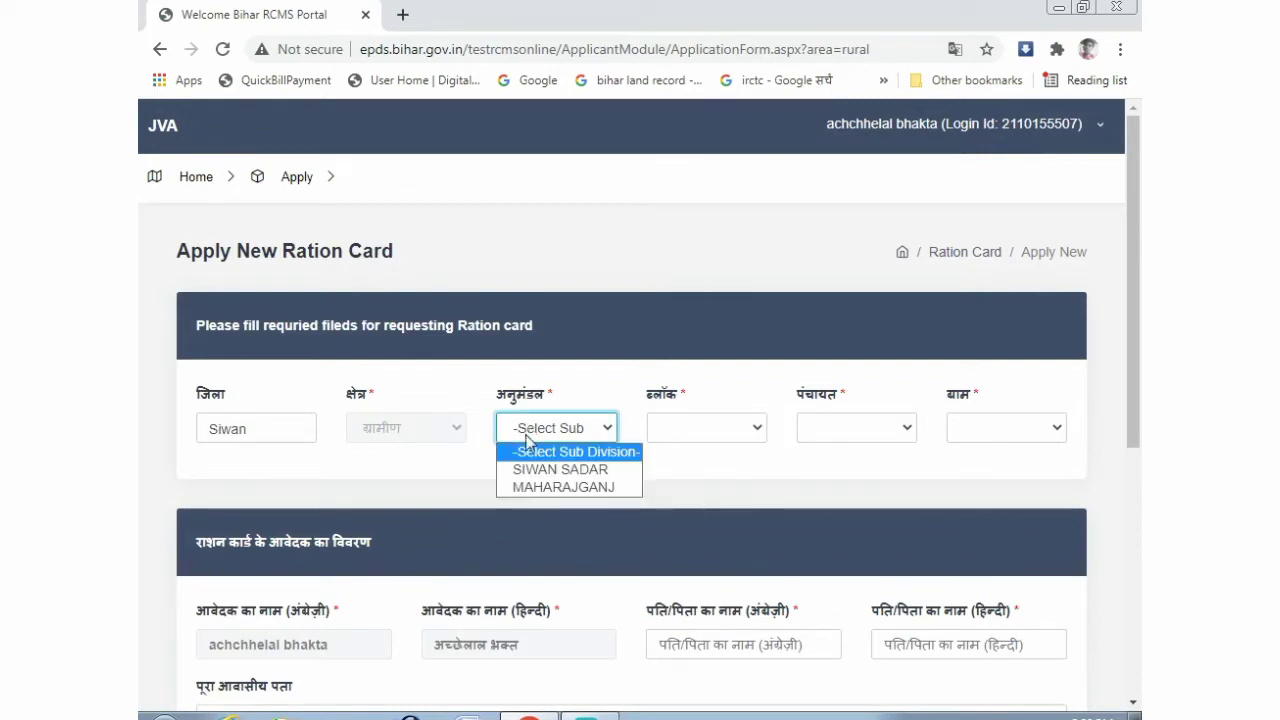
left_click(530, 466)
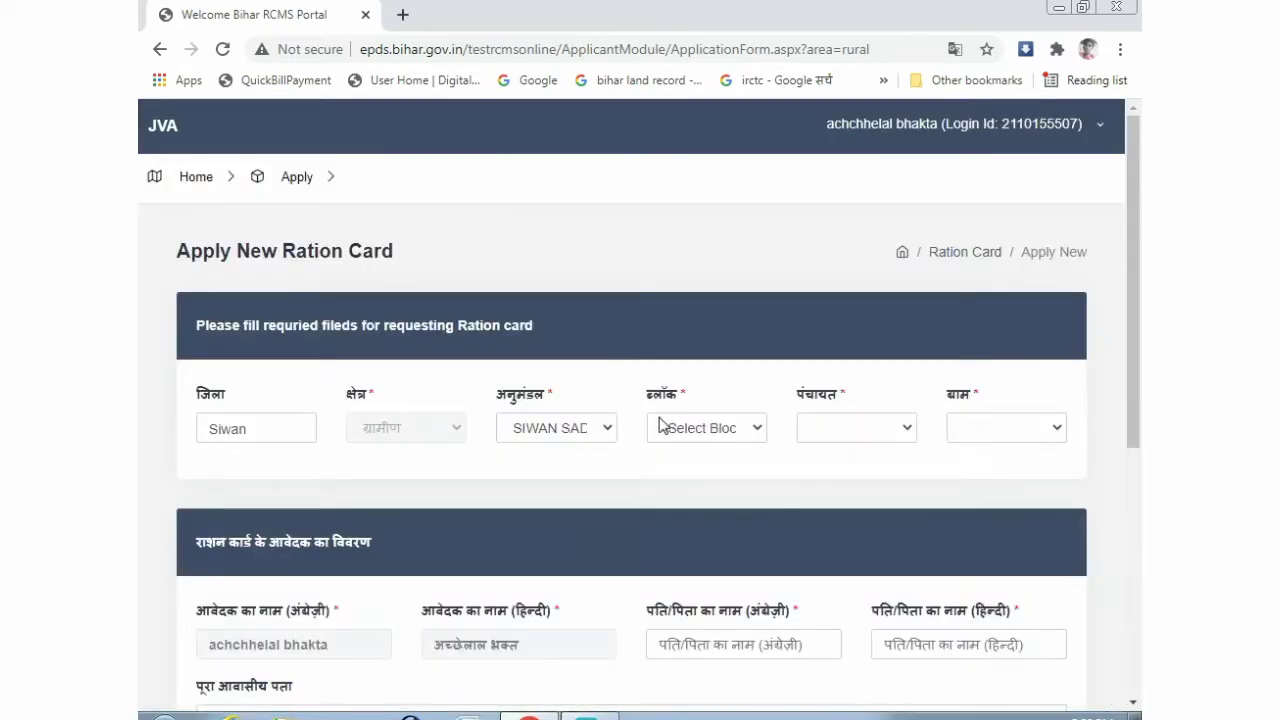
left_click(688, 427)
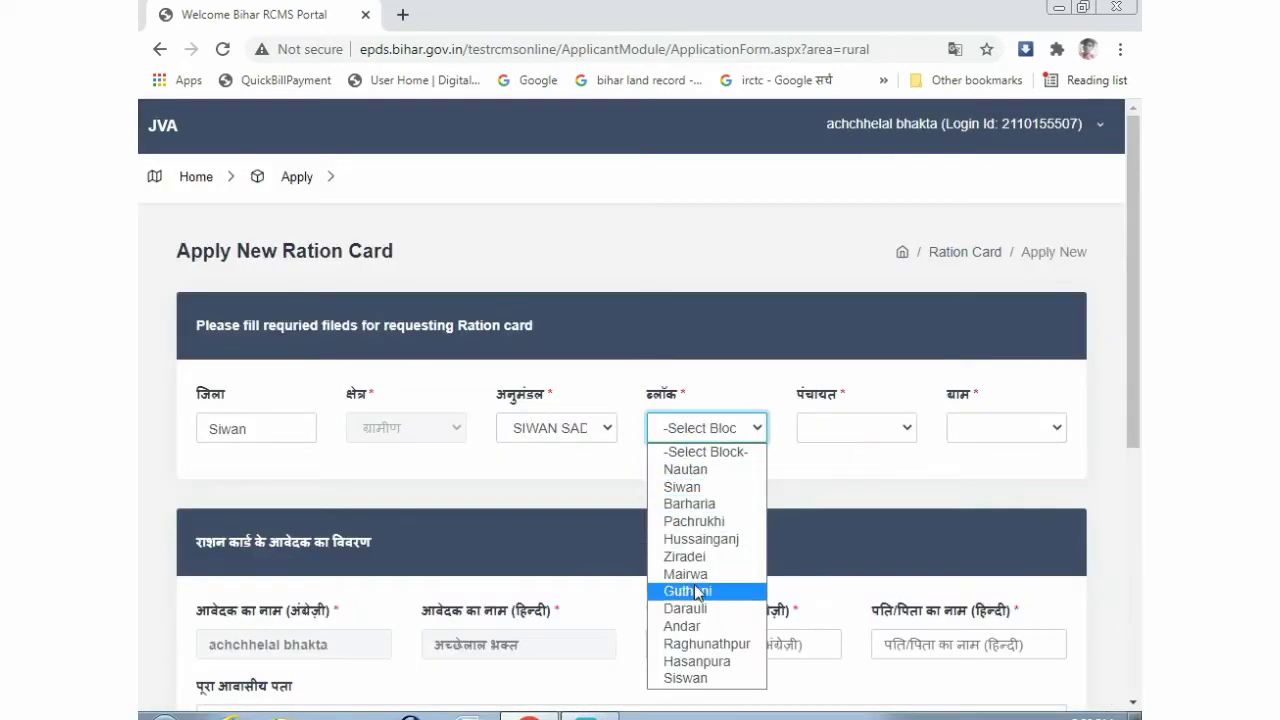
left_click(700, 644)
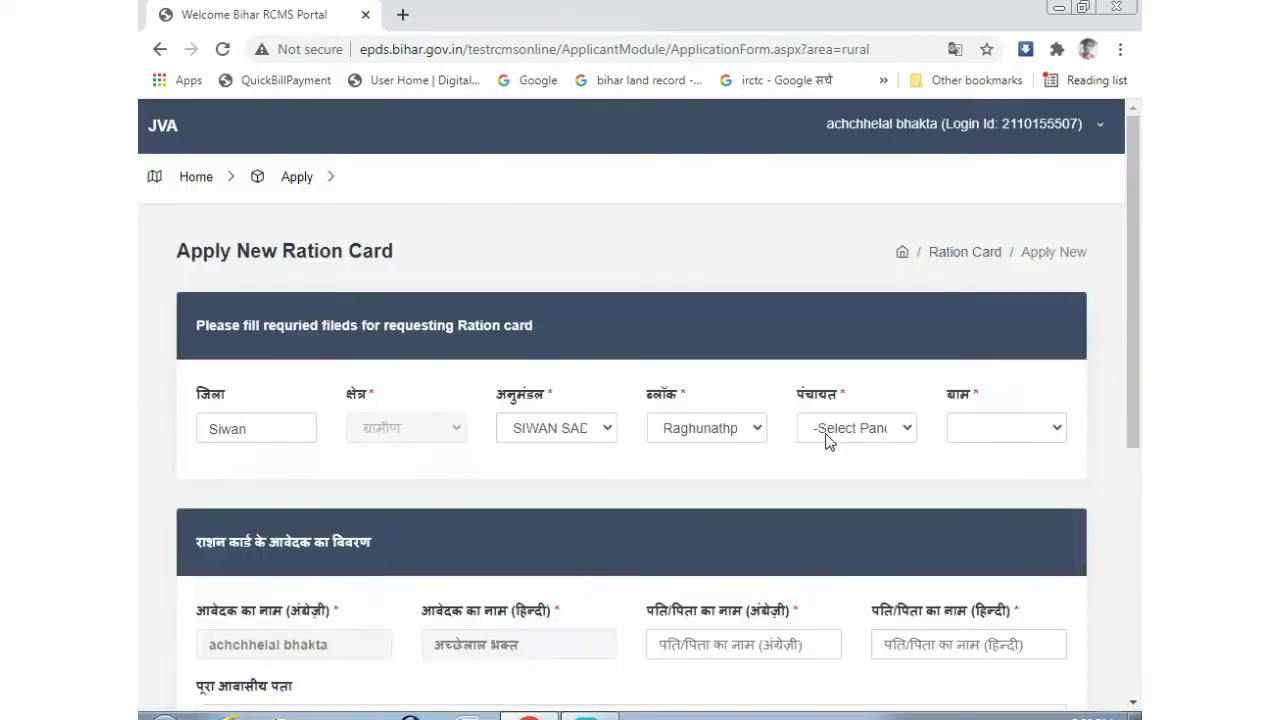
left_click(828, 440)
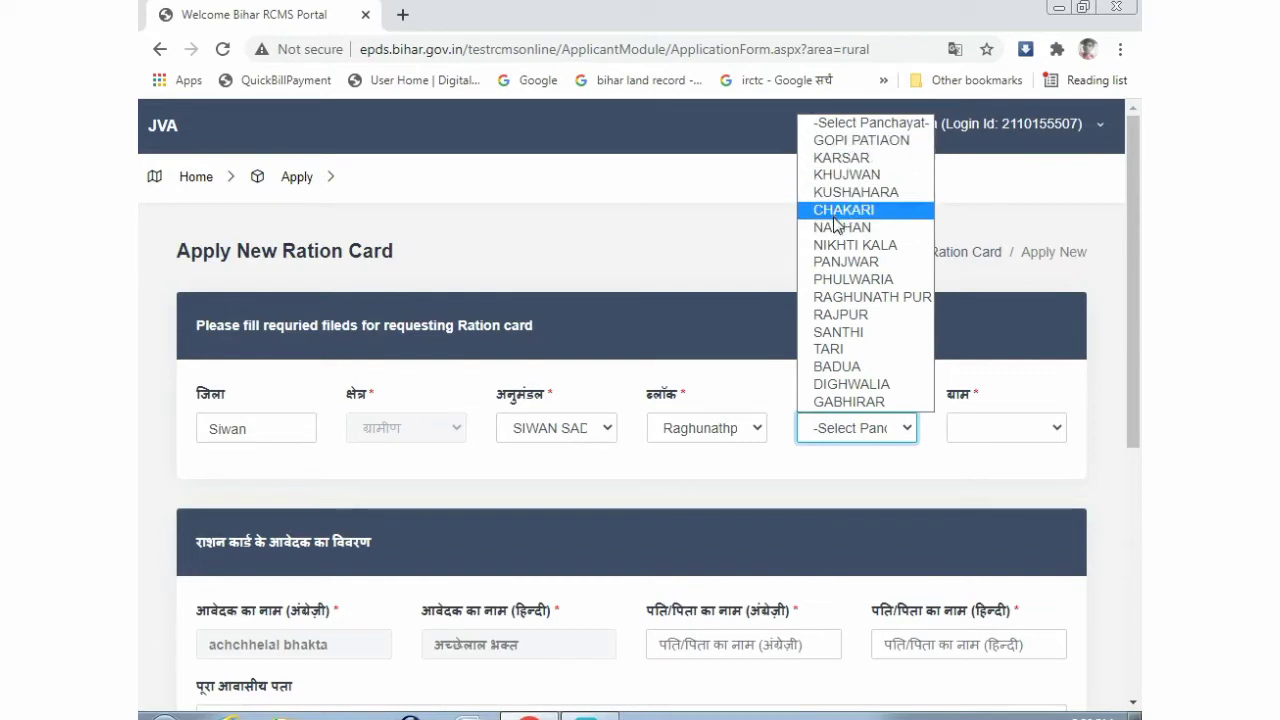
left_click(840, 385)
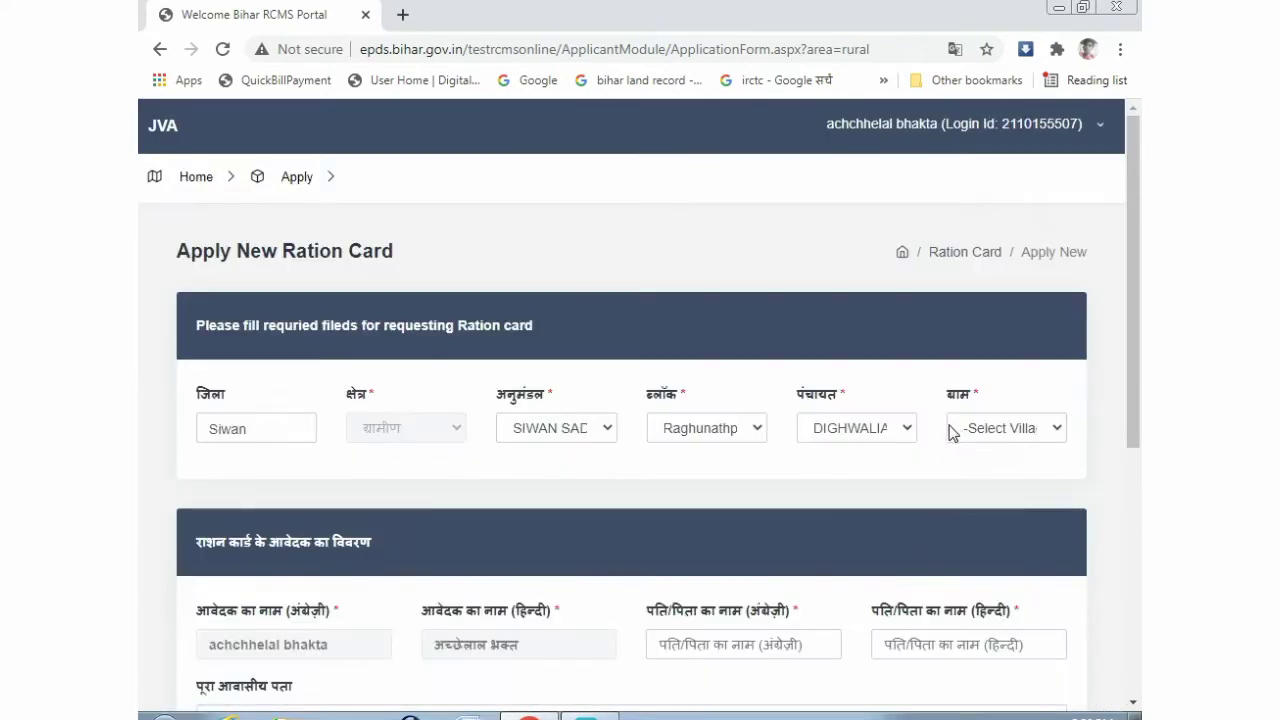
left_click(967, 435)
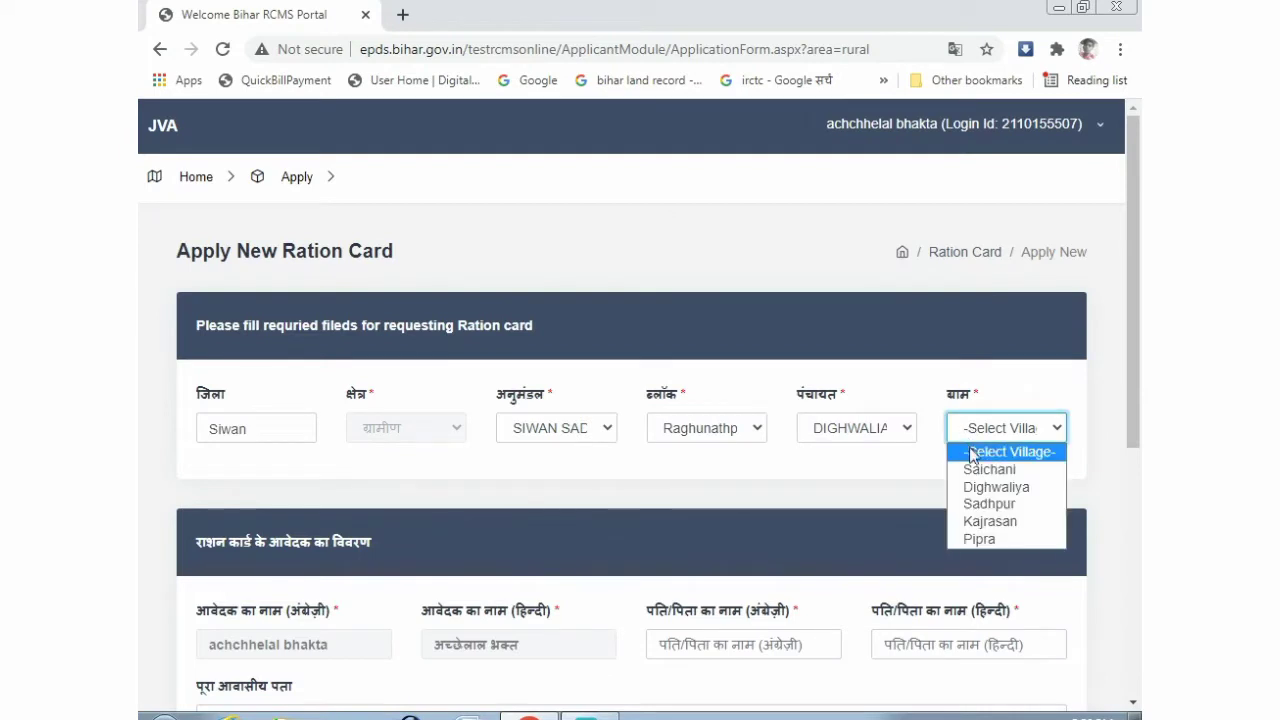
left_click(981, 522)
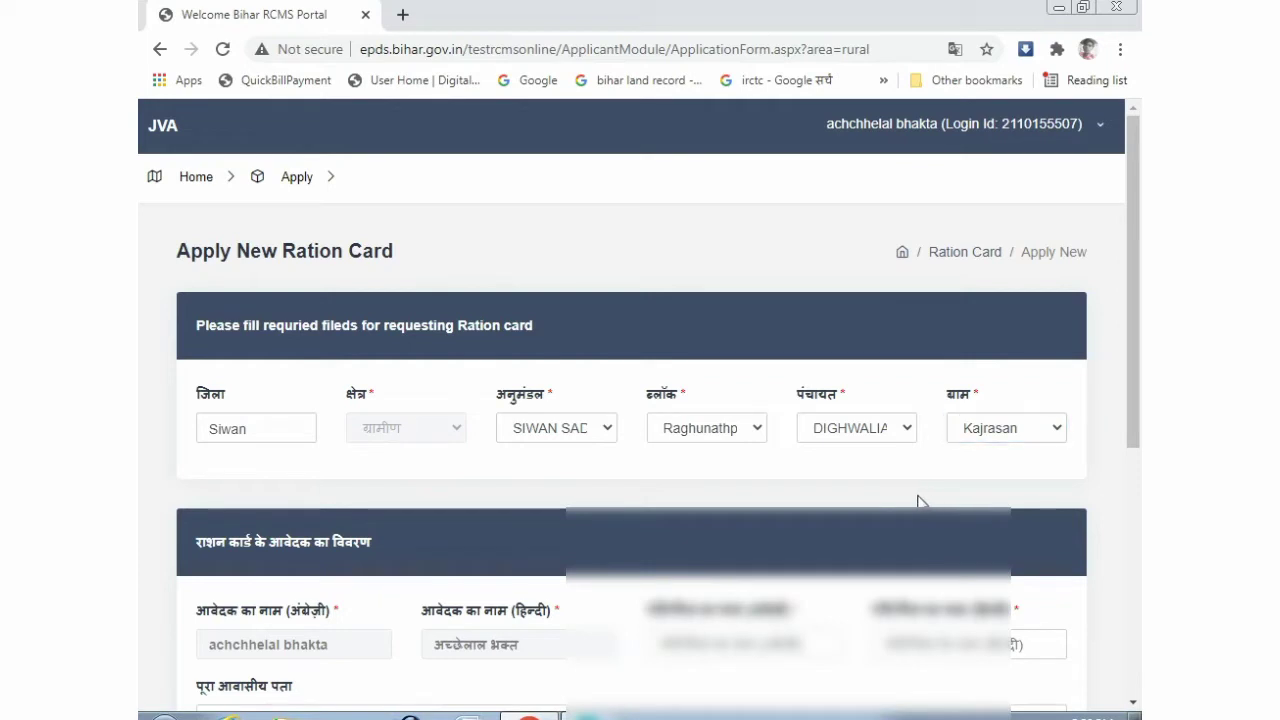
scroll(826, 450, "down", 4)
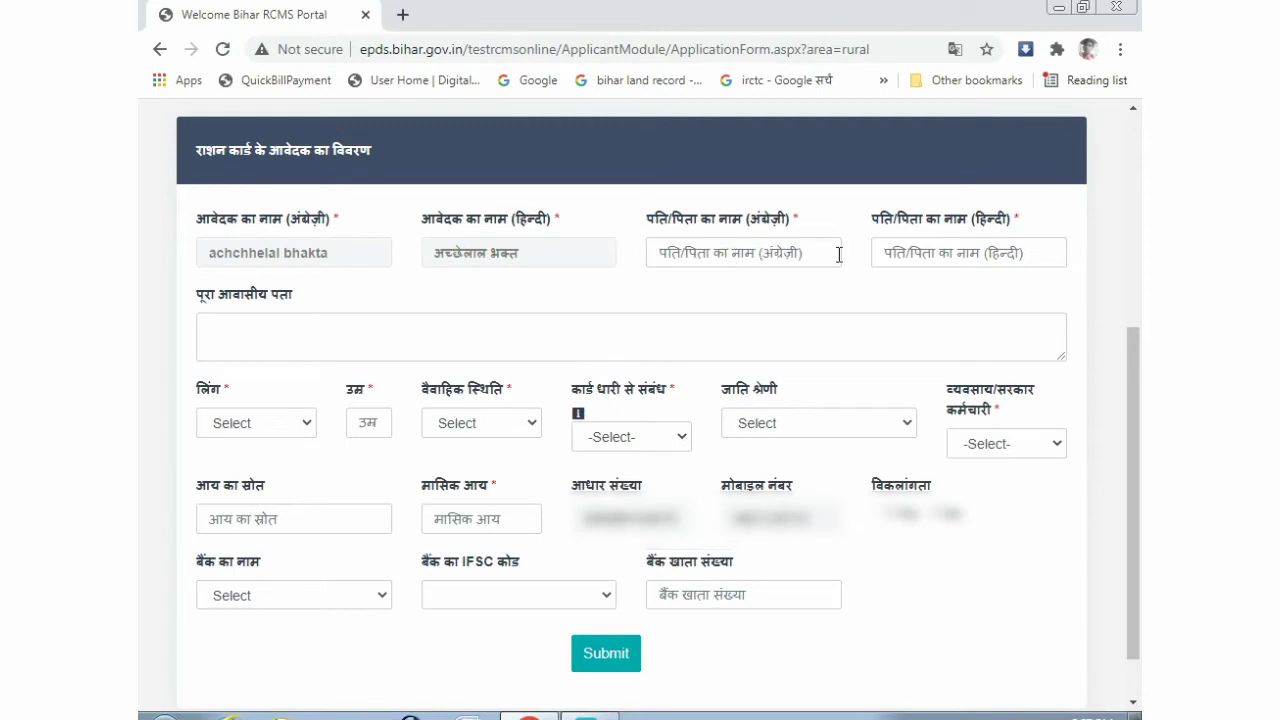
- Enter the father's name in English and Hindi, then start the residential address
left_click(742, 254)
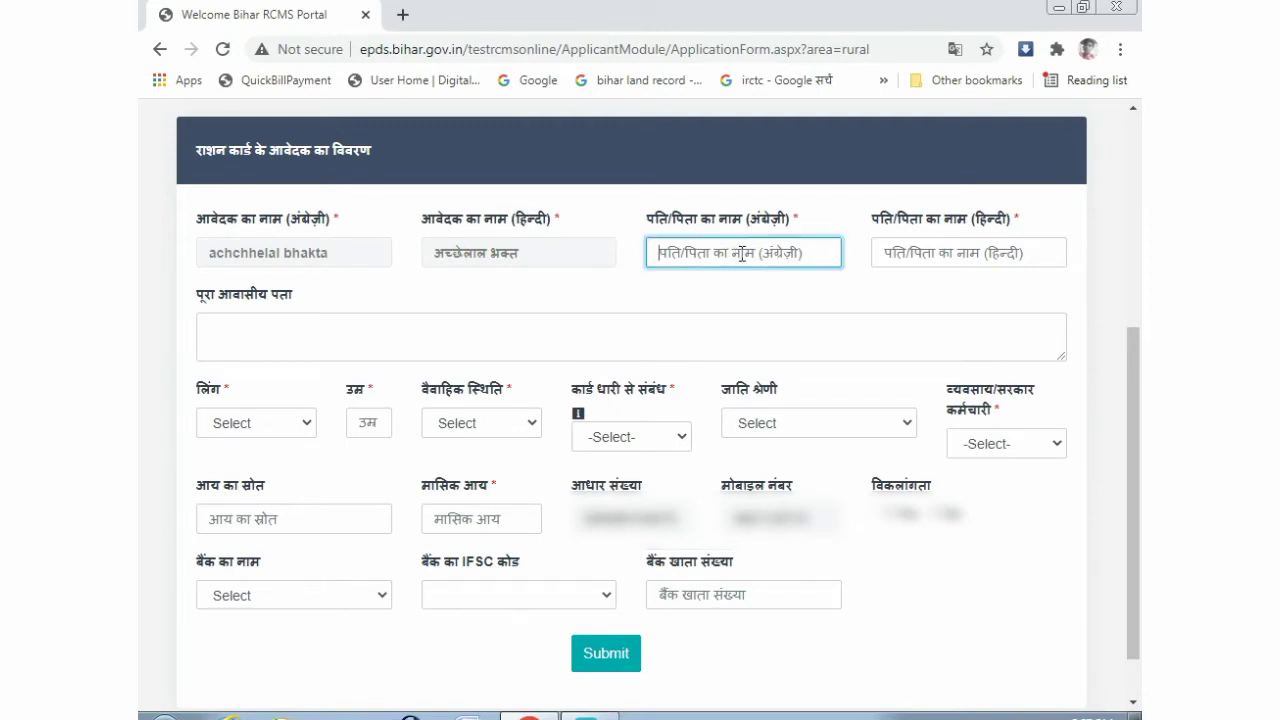
type("l")
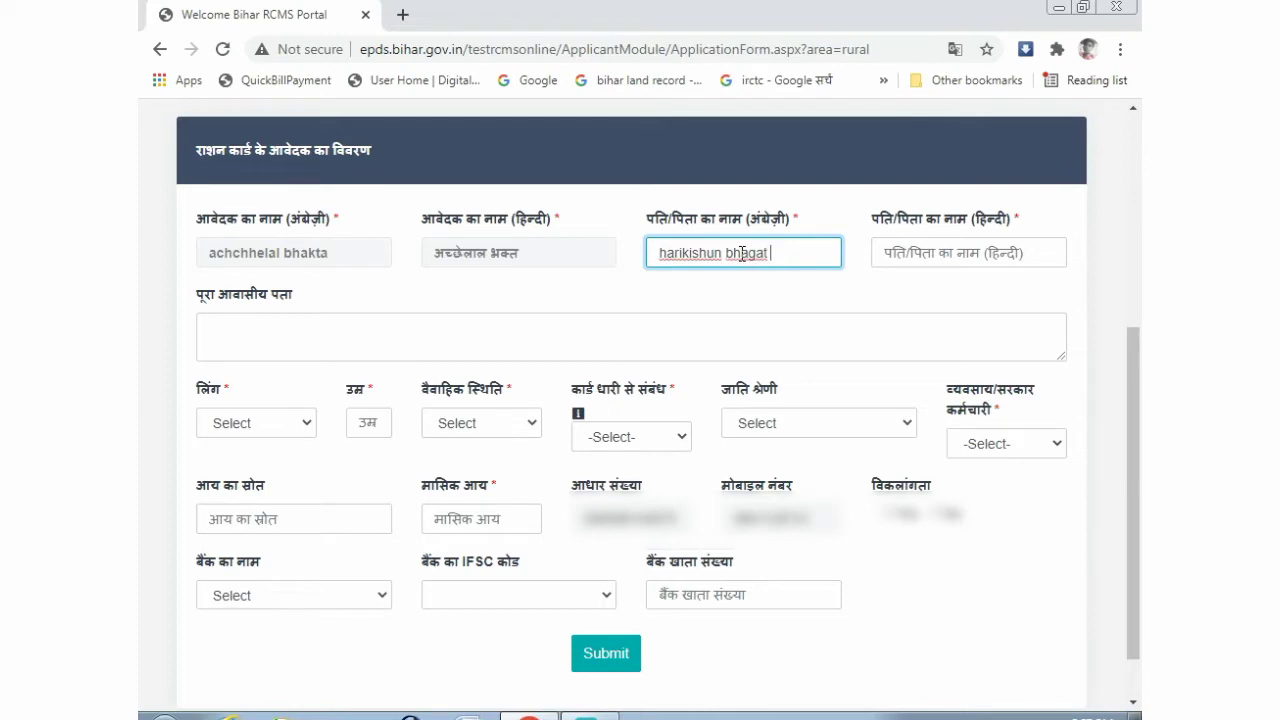
key("Tab")
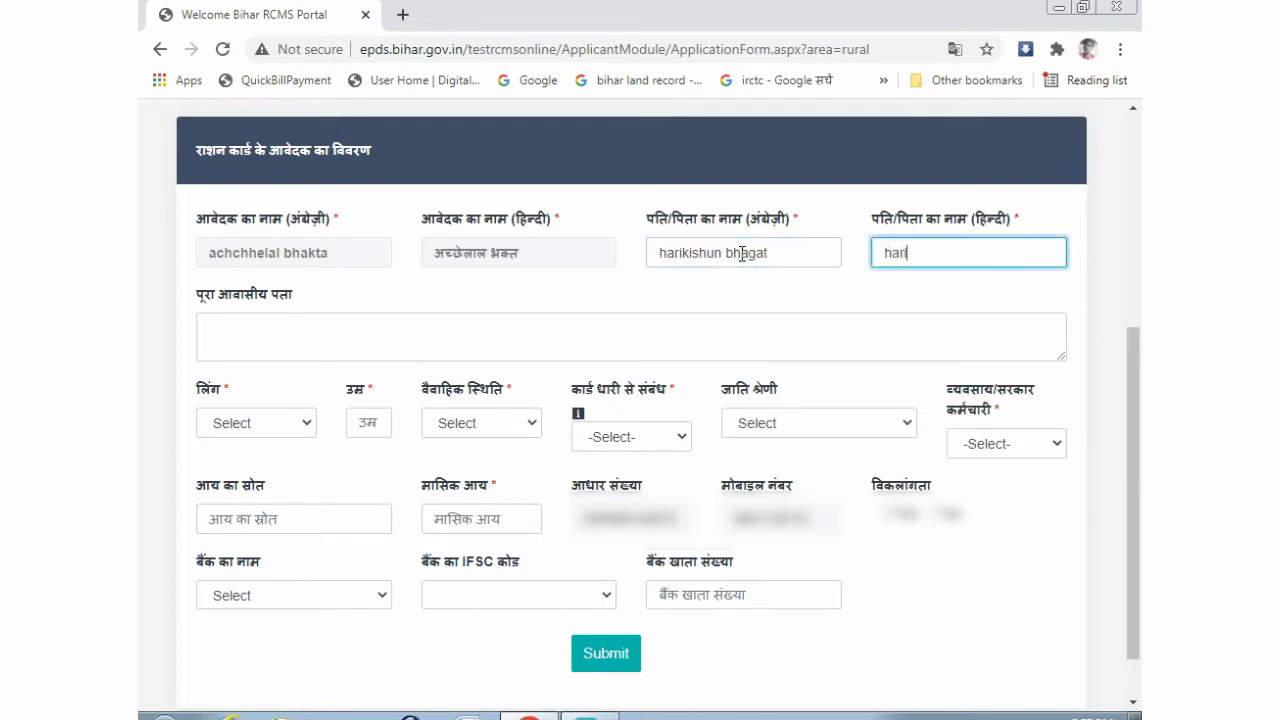
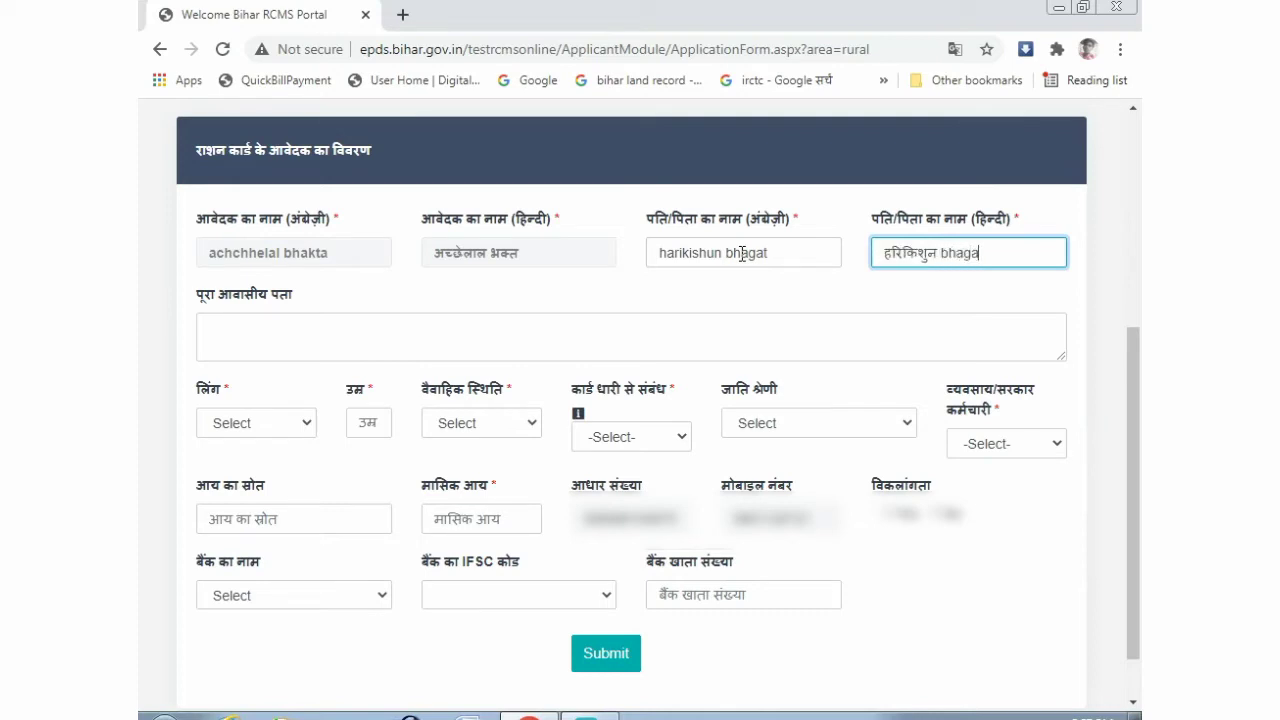
left_click(252, 428)
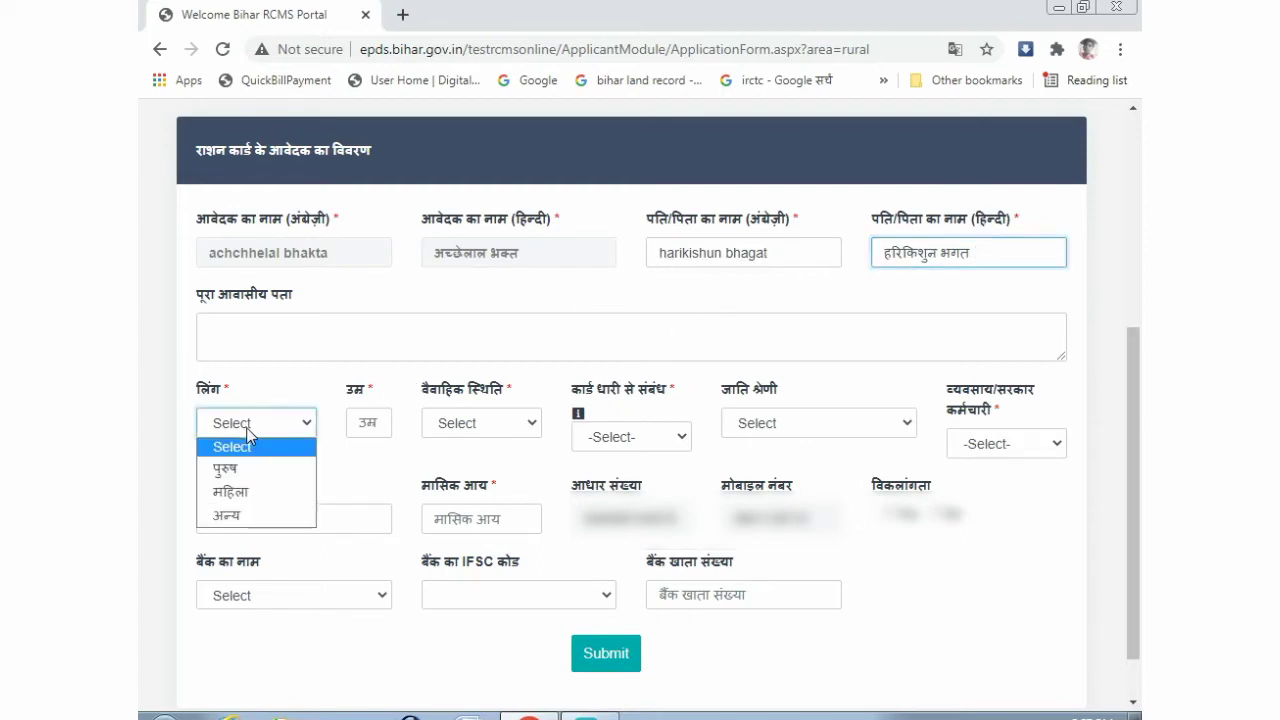
left_click(228, 318)
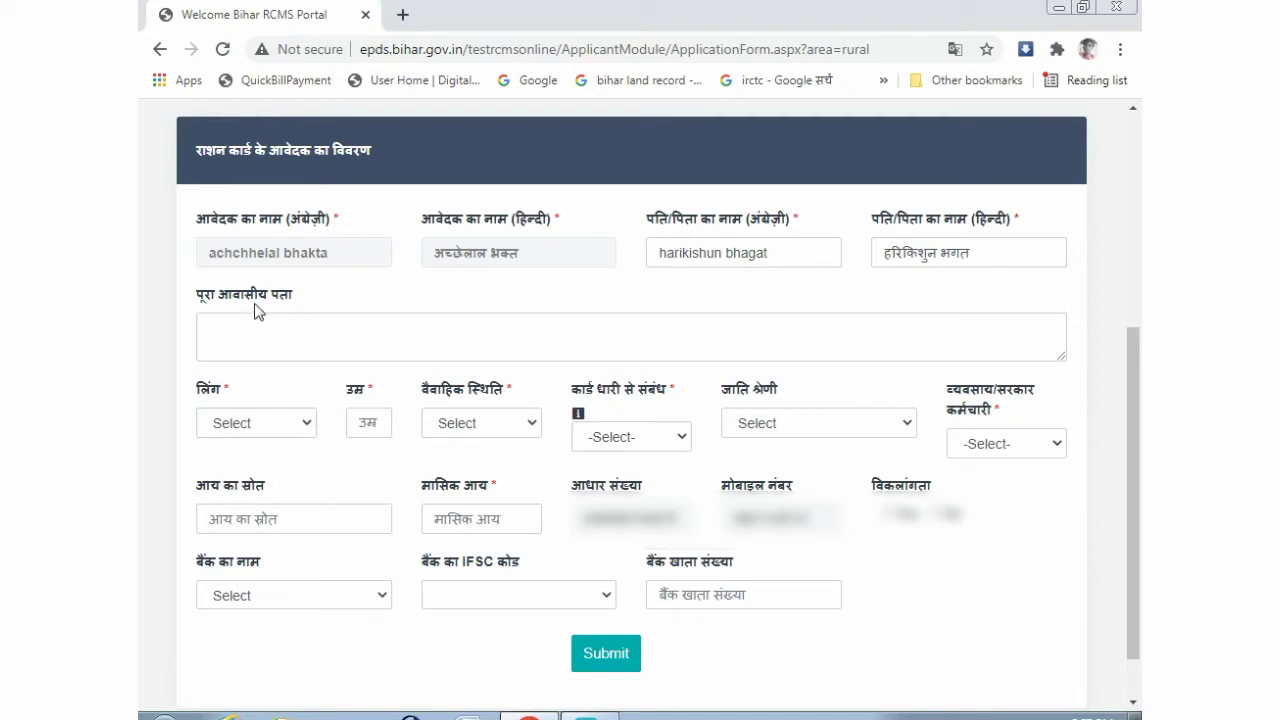
left_click(252, 325)
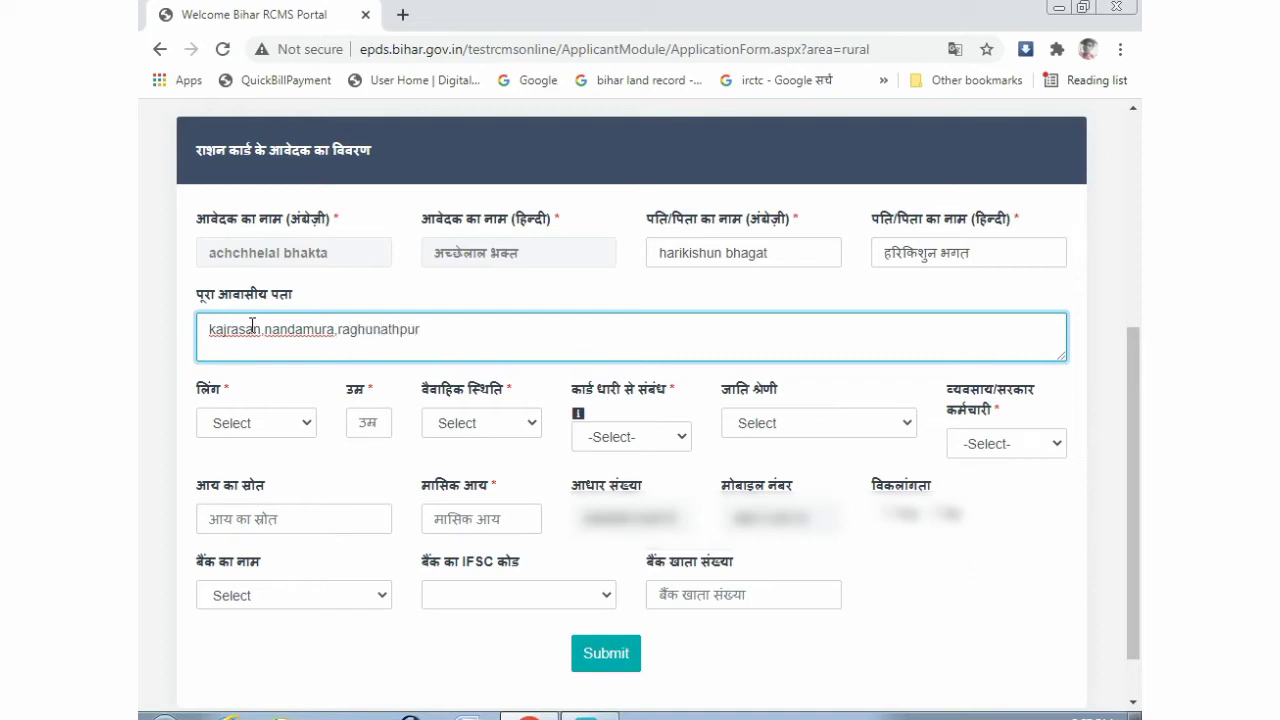
- Set gender to पुरुष, age to 31 and marital status to विवाहित
left_click(338, 308)
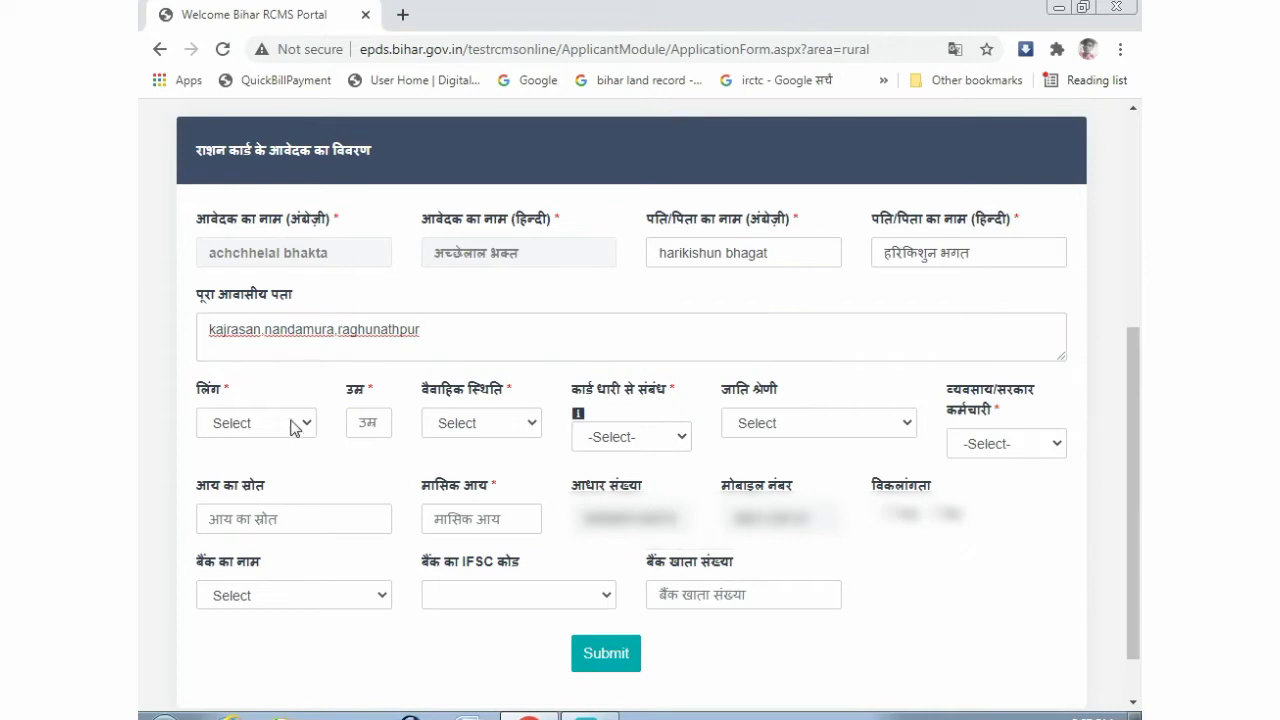
left_click(252, 428)
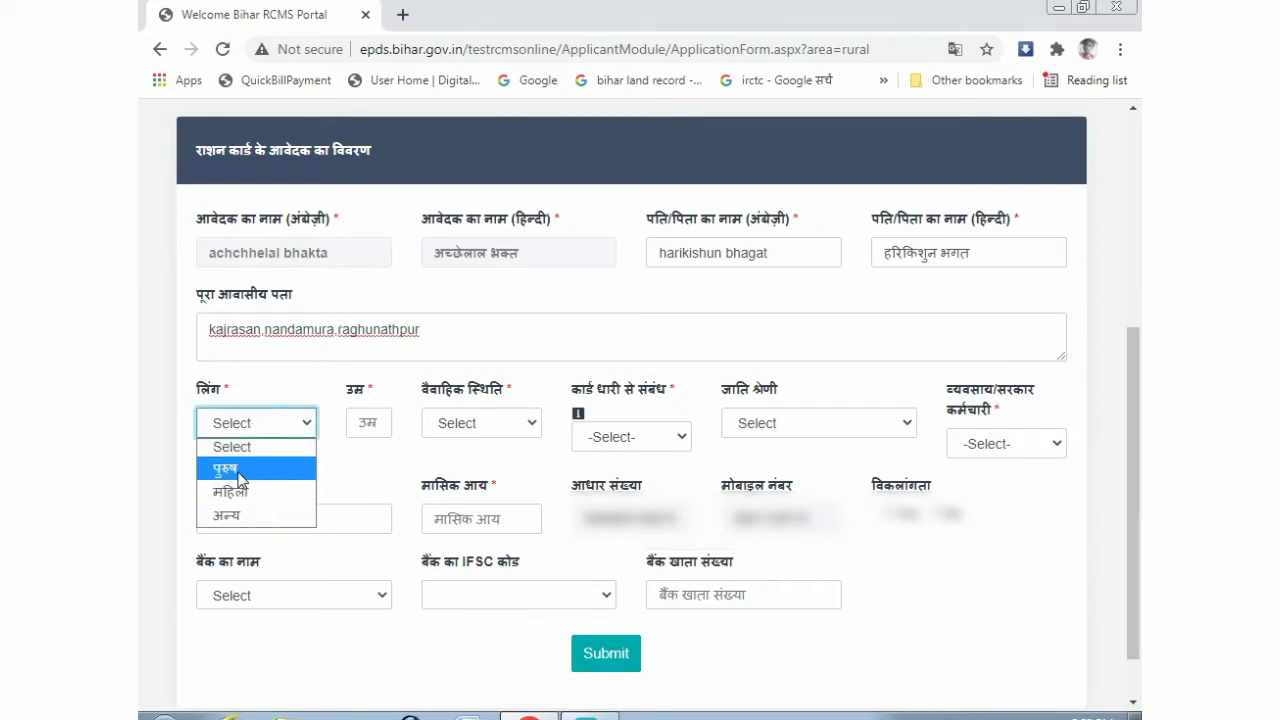
left_click(258, 474)
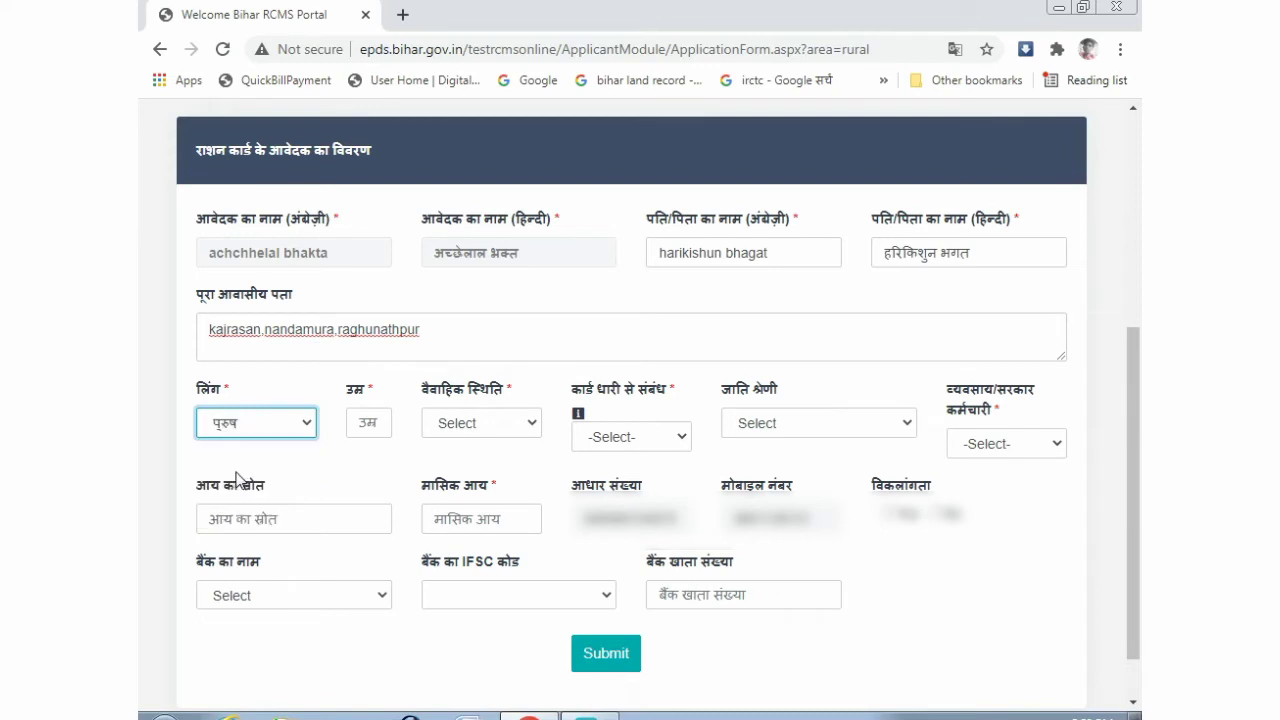
left_click(367, 425)
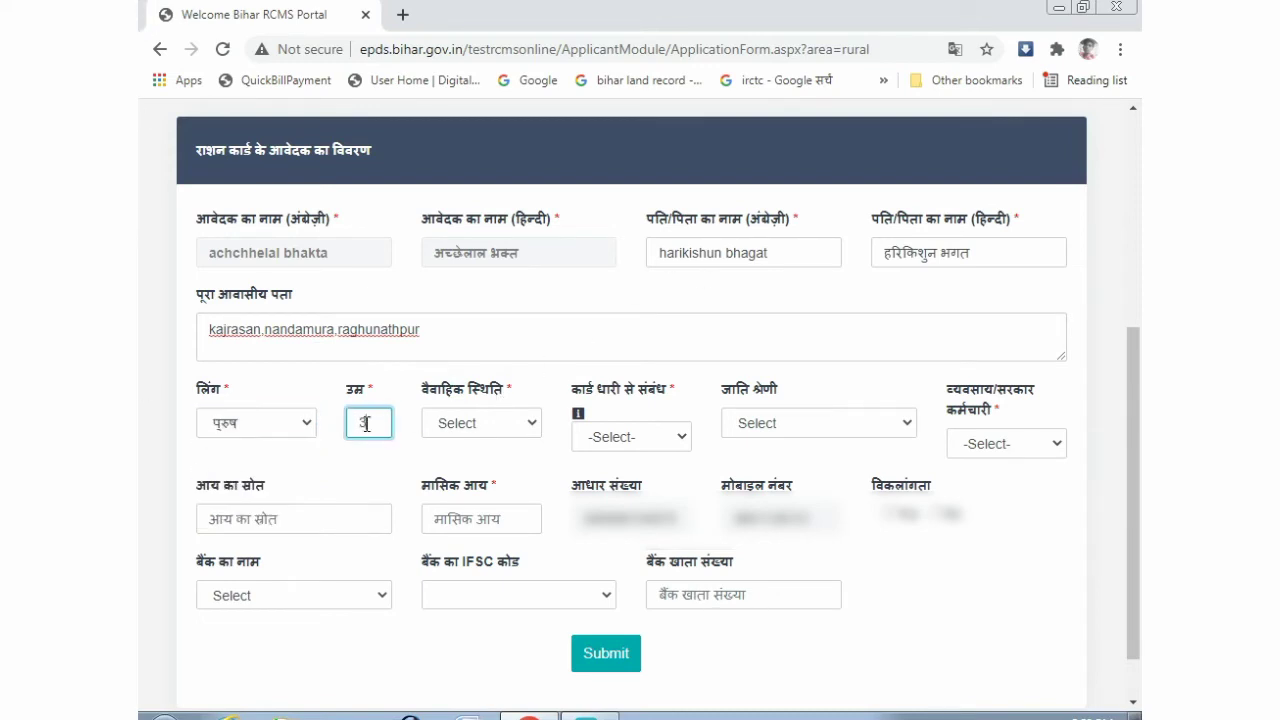
type("31")
left_click(478, 425)
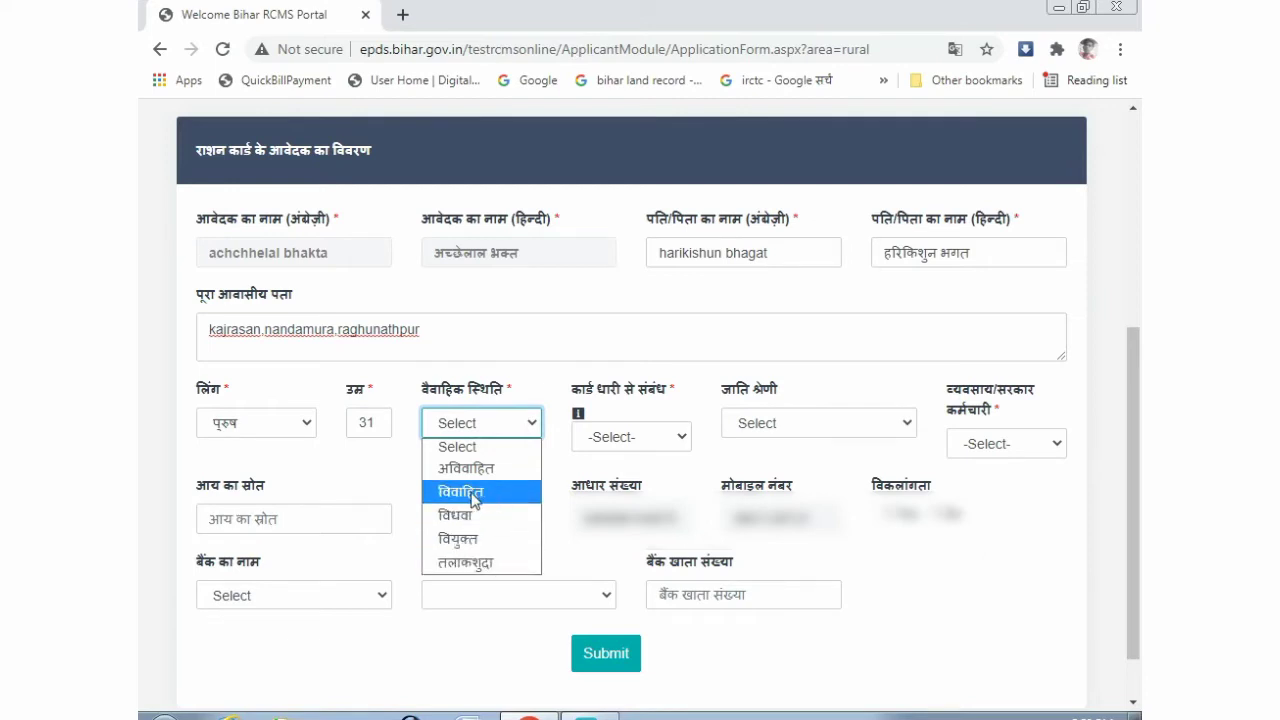
left_click(474, 500)
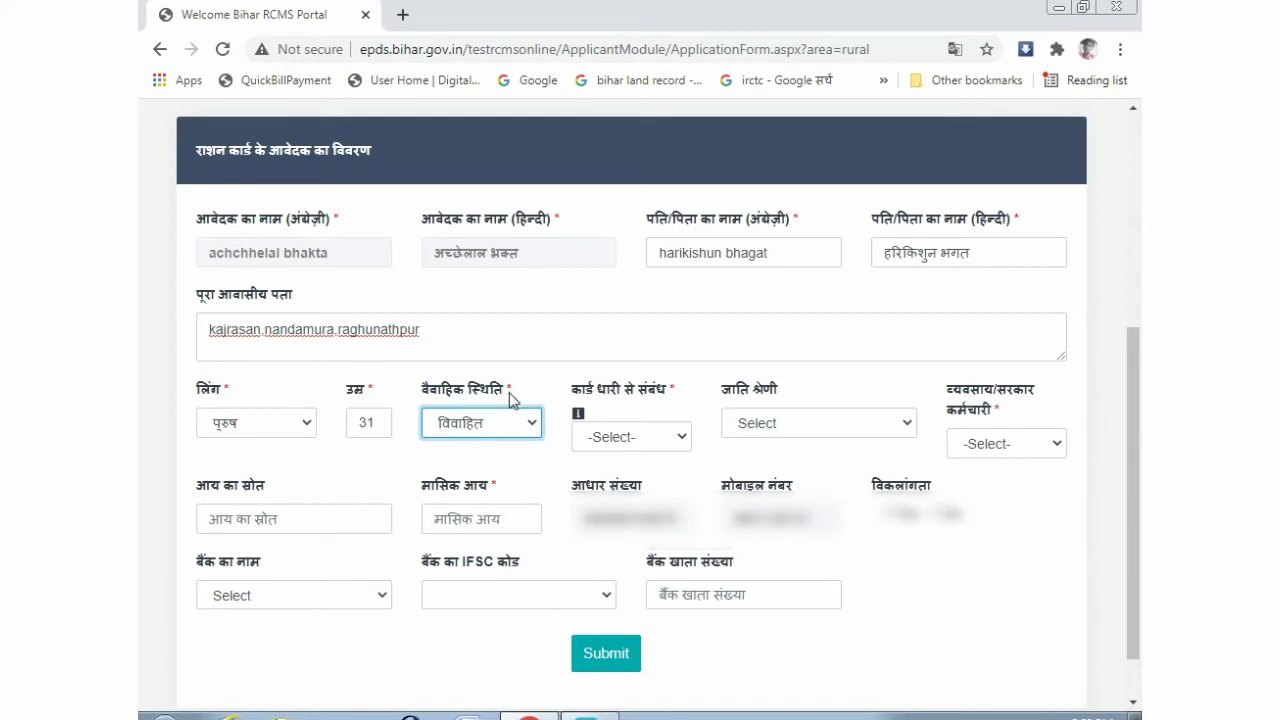
- Set relation to स्वयं, caste to 2-अनुसूचित जाती and occupation to खेतिहर मजदूर
mouse_move(578, 414)
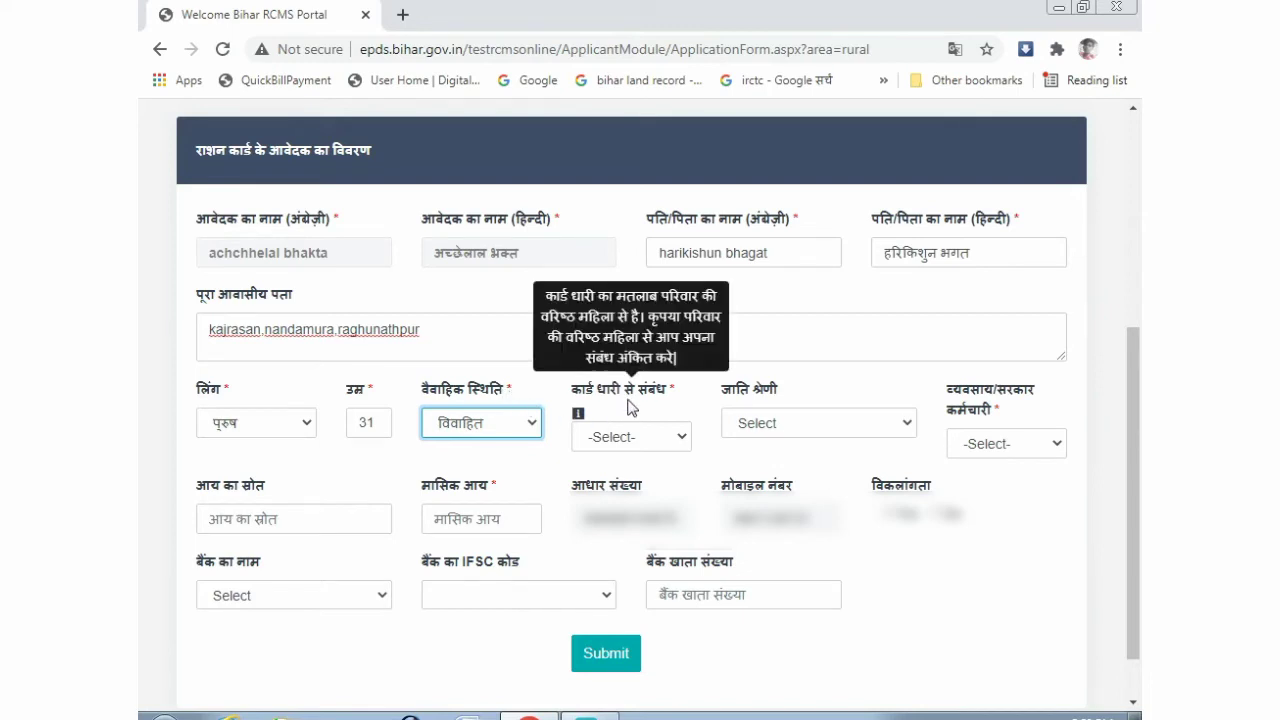
left_click(615, 437)
scroll(615, 250, "down", 1)
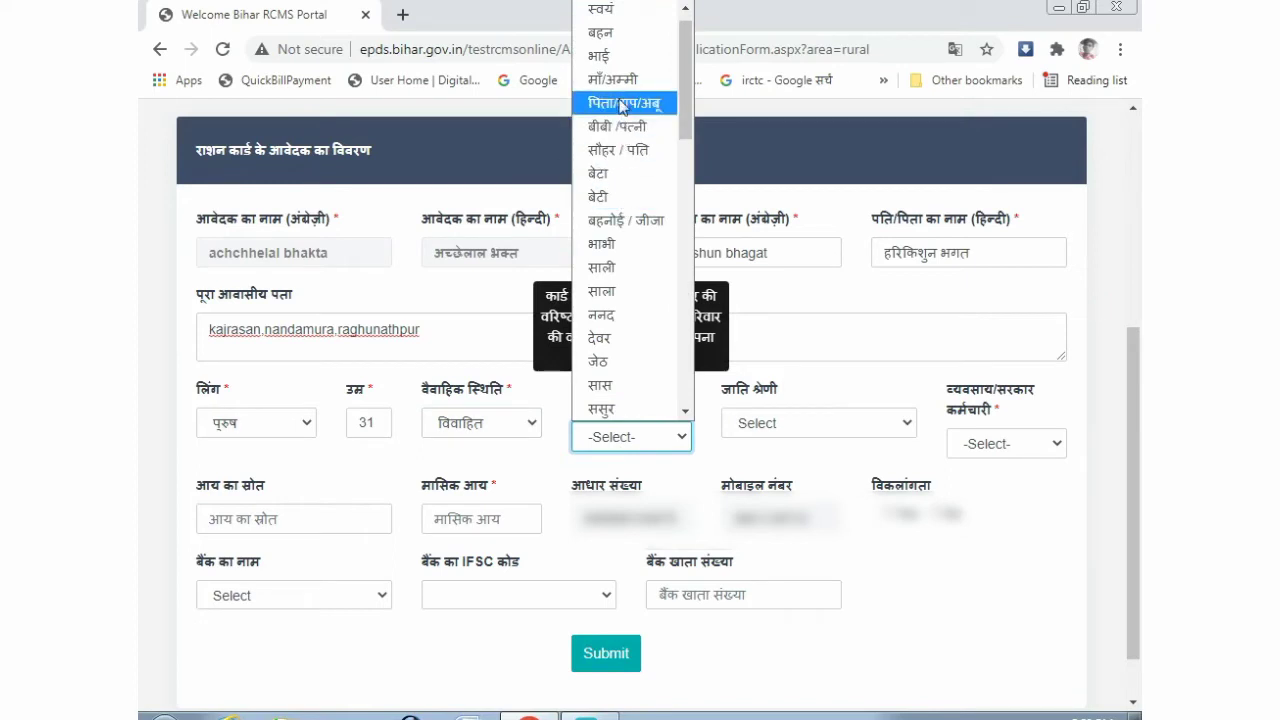
left_click(620, 22)
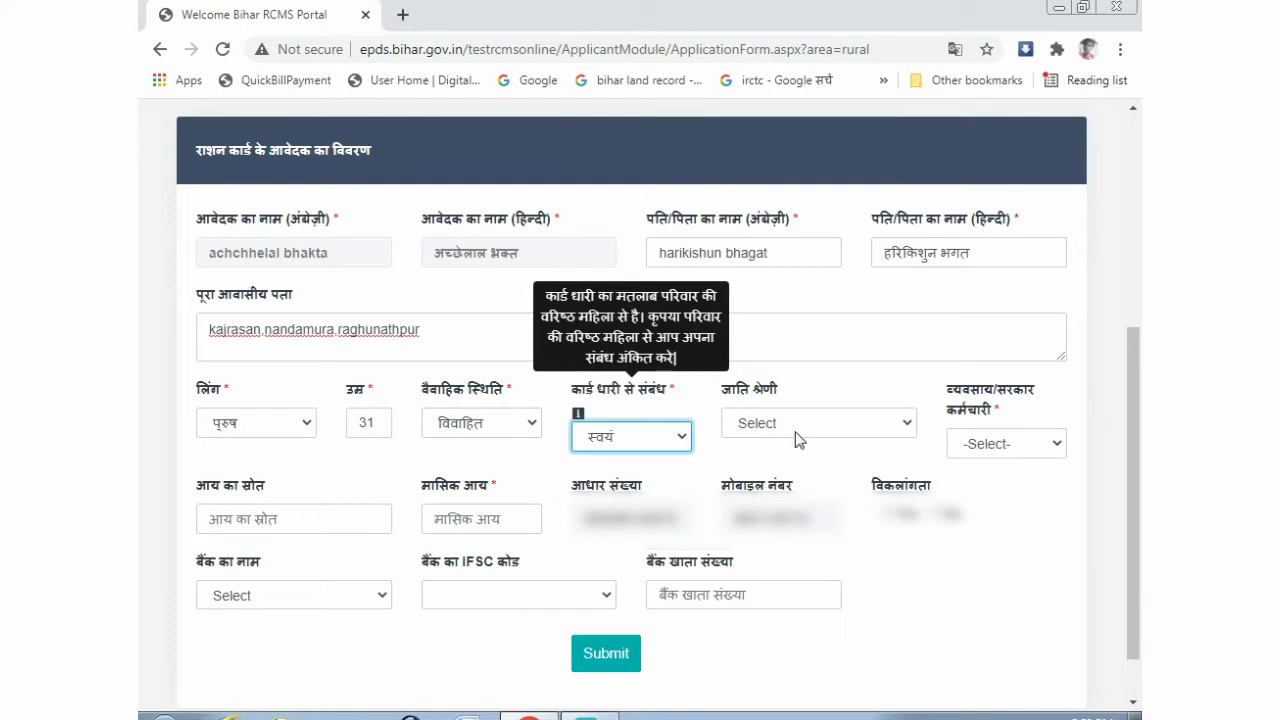
left_click(748, 430)
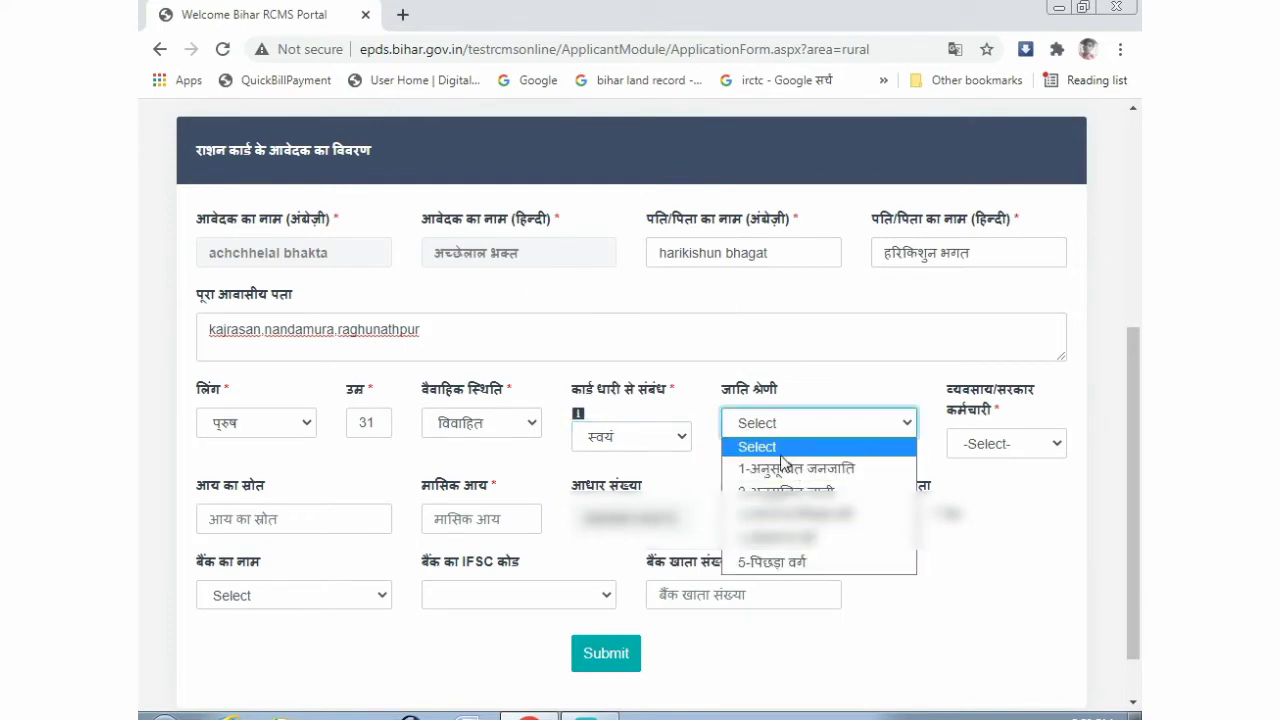
left_click(773, 490)
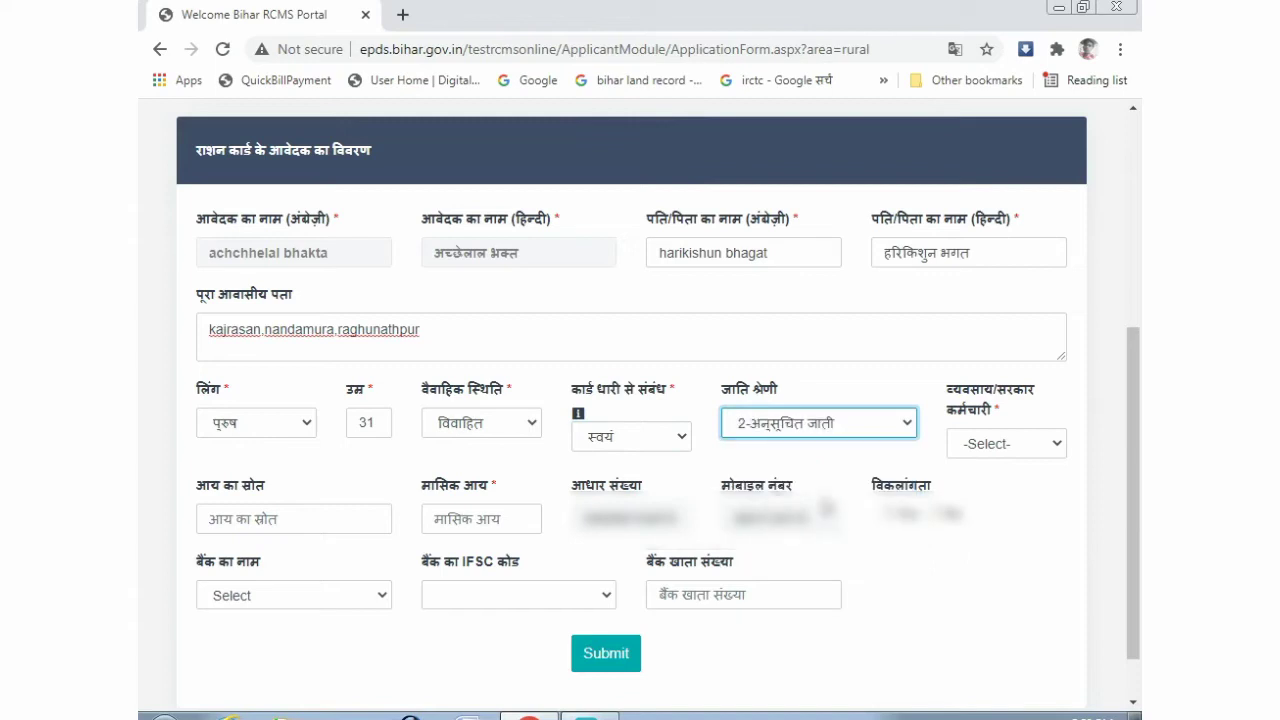
left_click(988, 455)
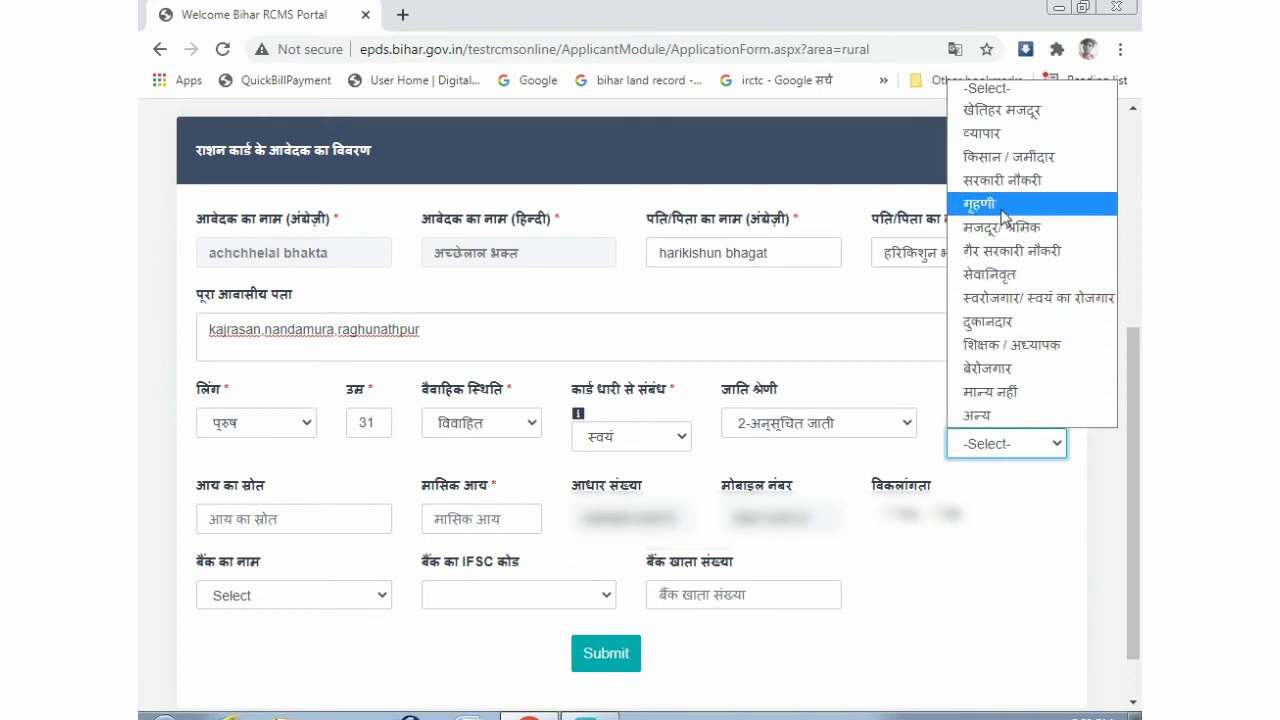
left_click(1003, 111)
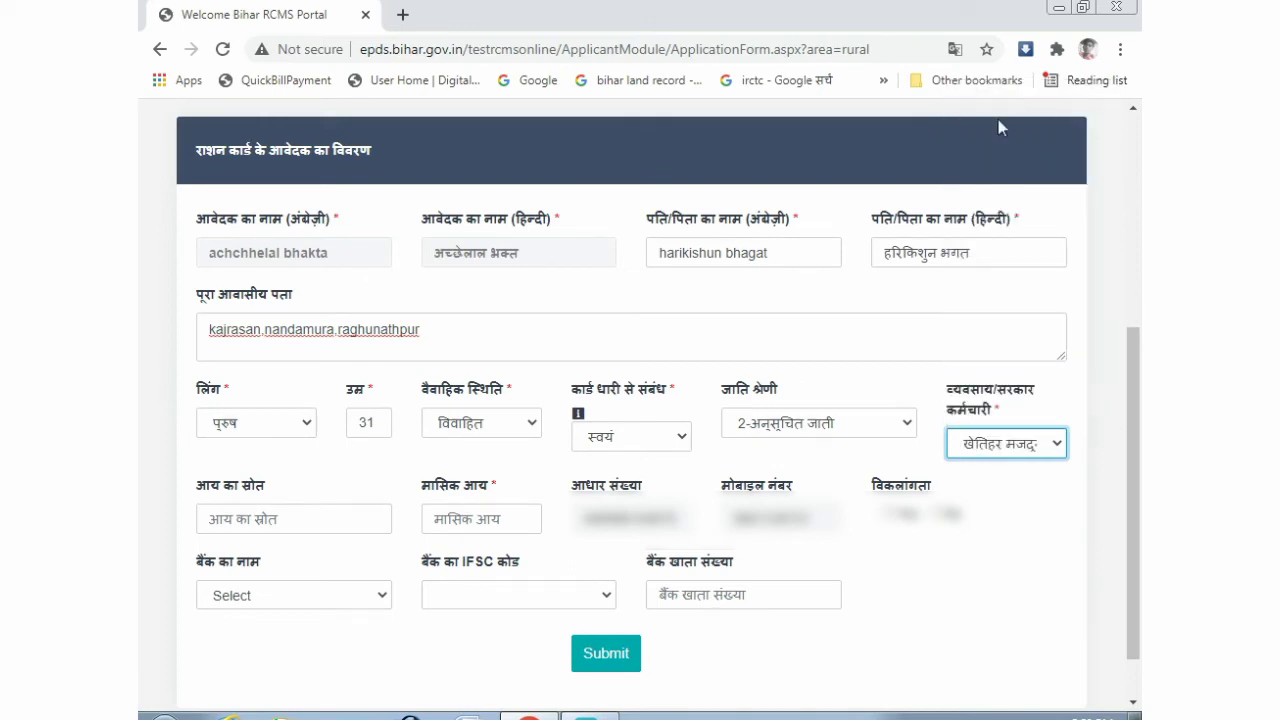
- Enter a monthly income of 10000
scroll(676, 328, "down", 1)
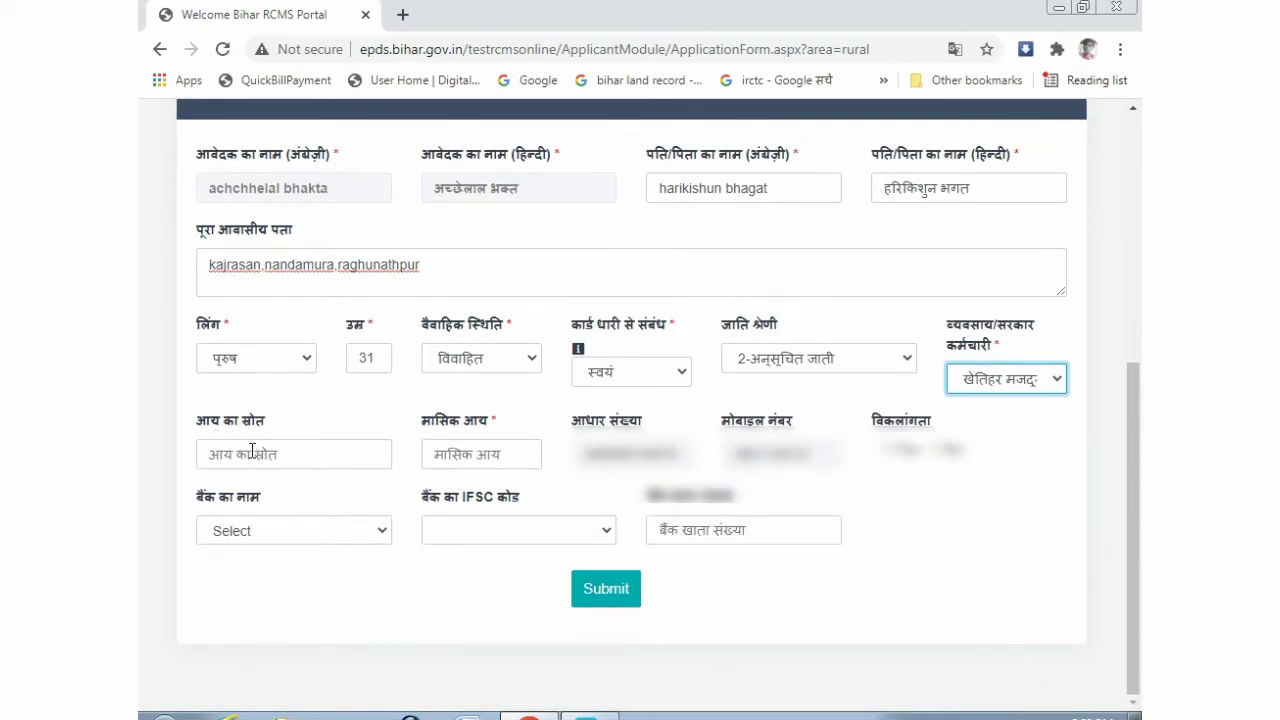
left_click(474, 452)
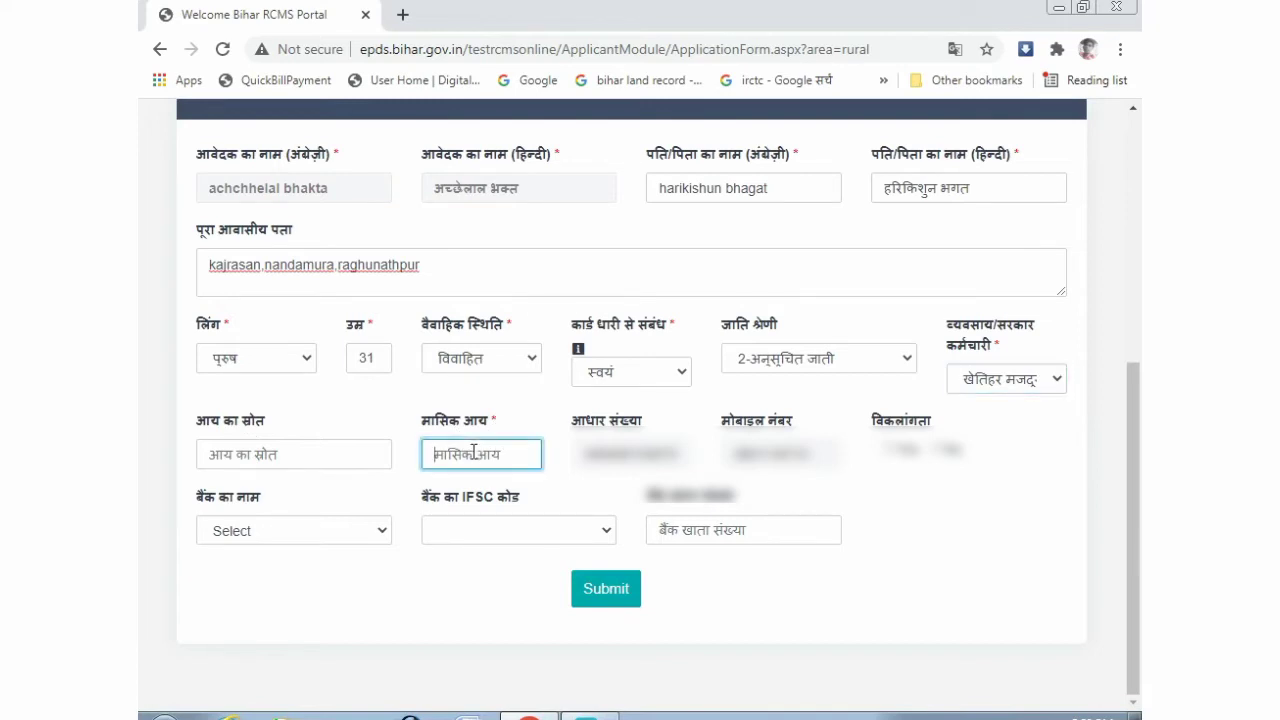
type("10000")
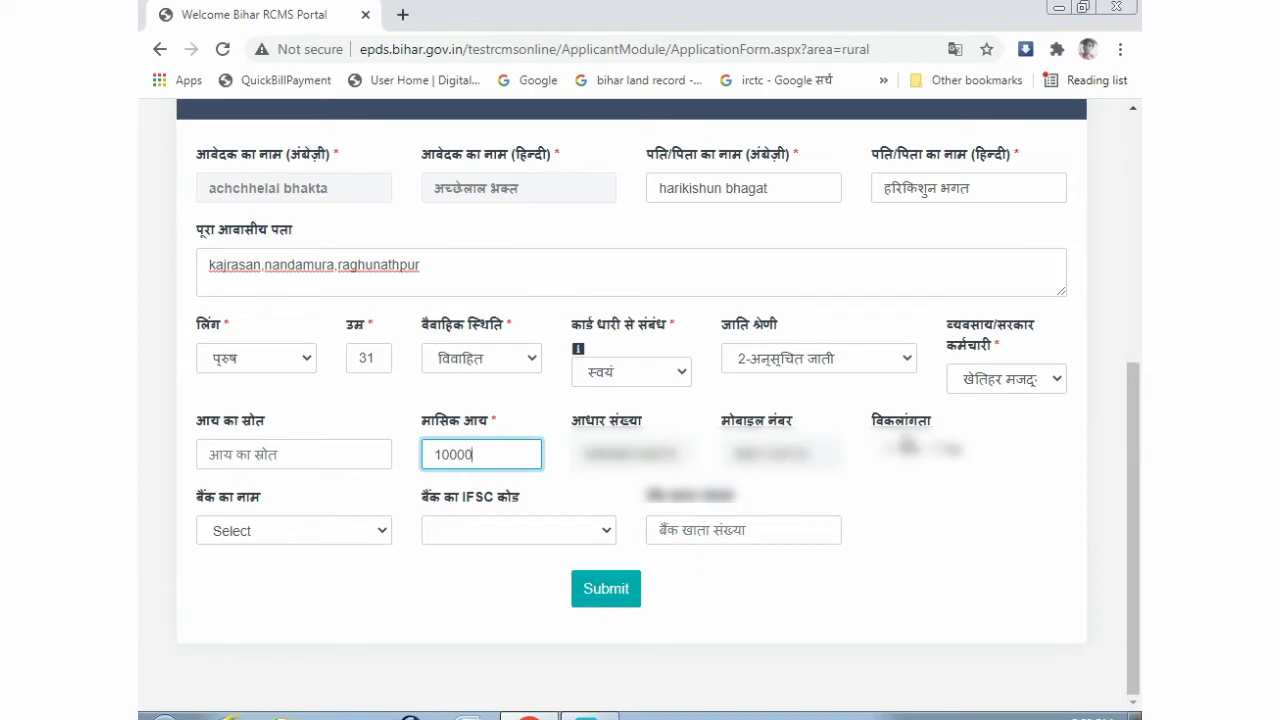
left_click(940, 455)
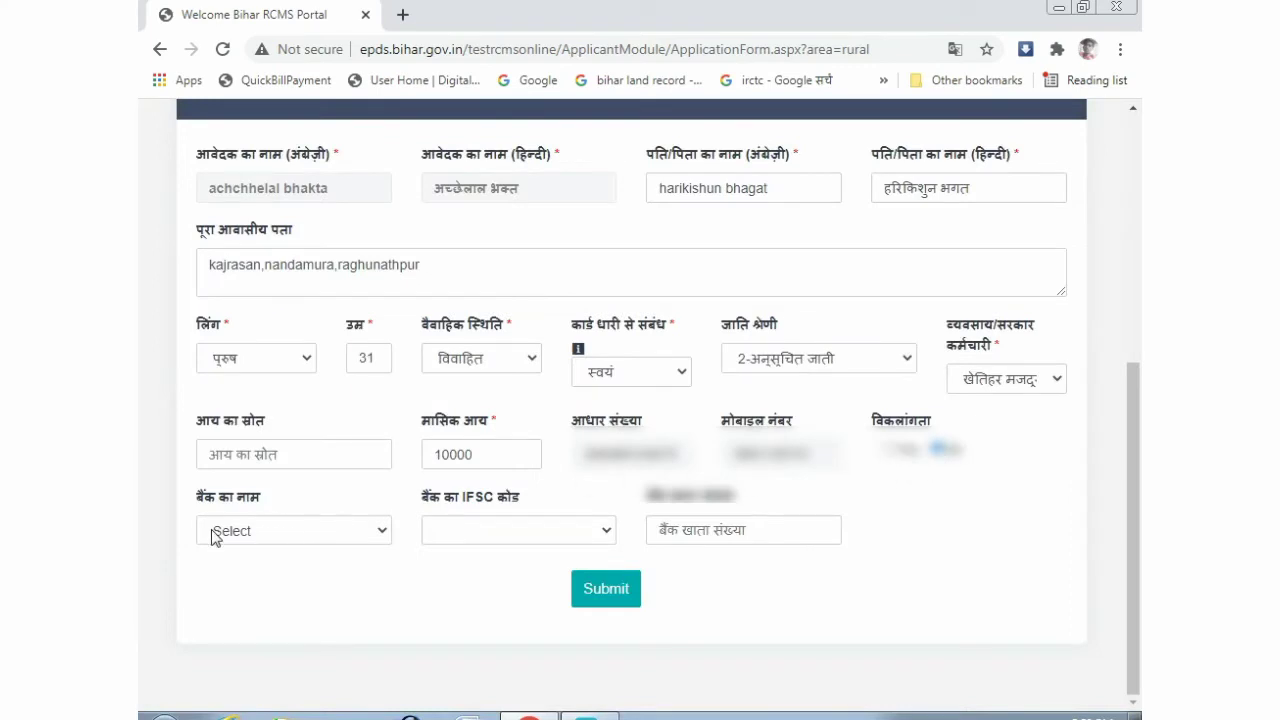
- Choose UTTAR BIHAR GRAMIN BANK with IFSC CBIN0R10001, enter the account number and submit
left_click(255, 535)
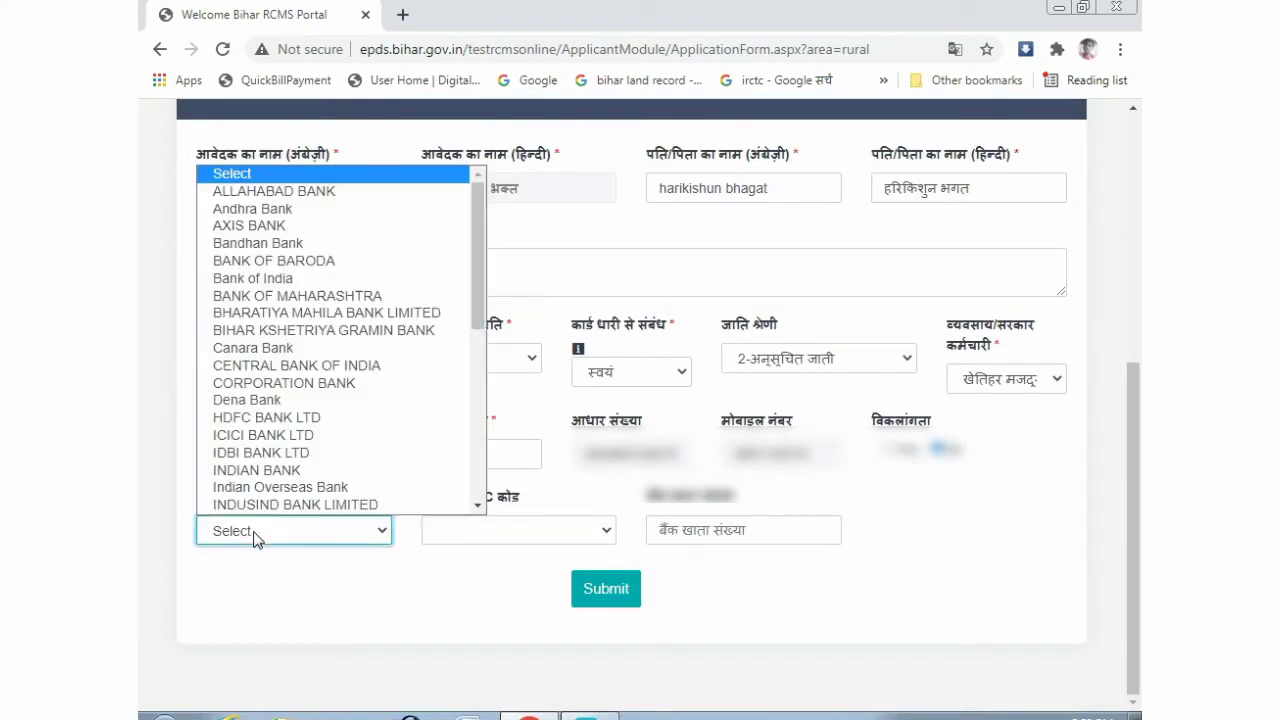
scroll(300, 415, "down", 6)
scroll(258, 385, "up", 5)
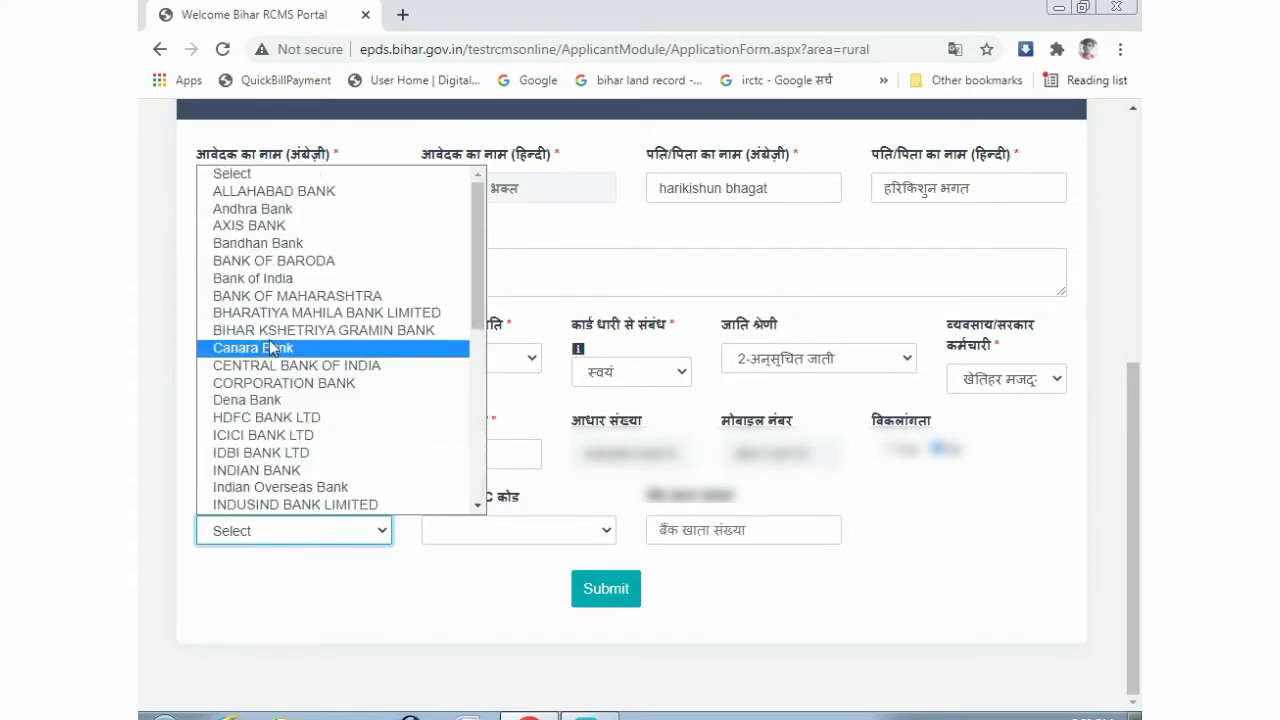
scroll(274, 286, "down", 5)
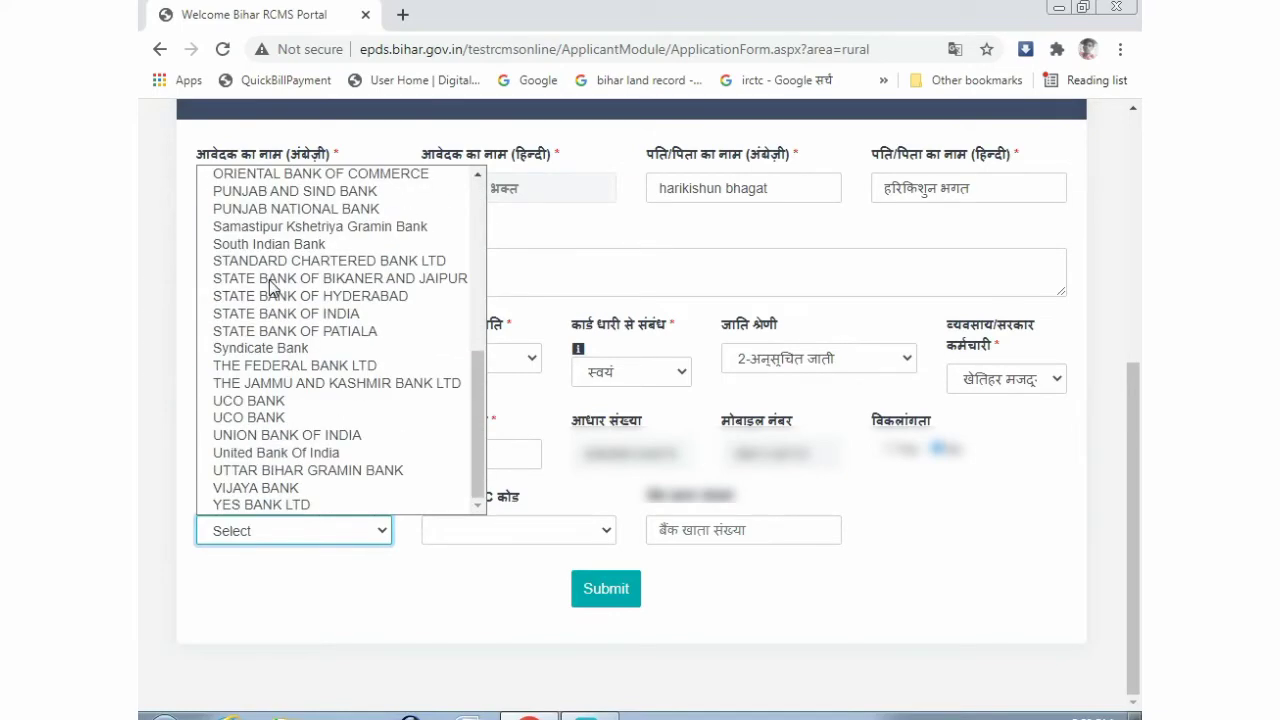
left_click(278, 470)
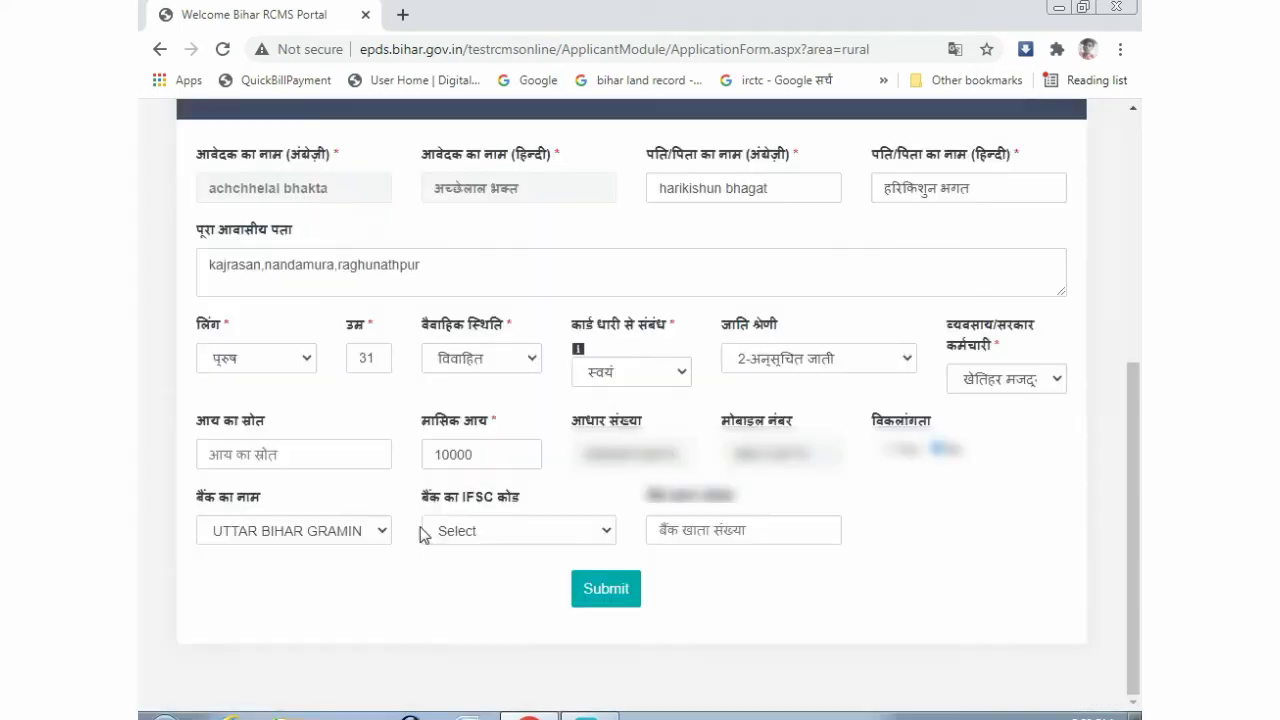
left_click(480, 531)
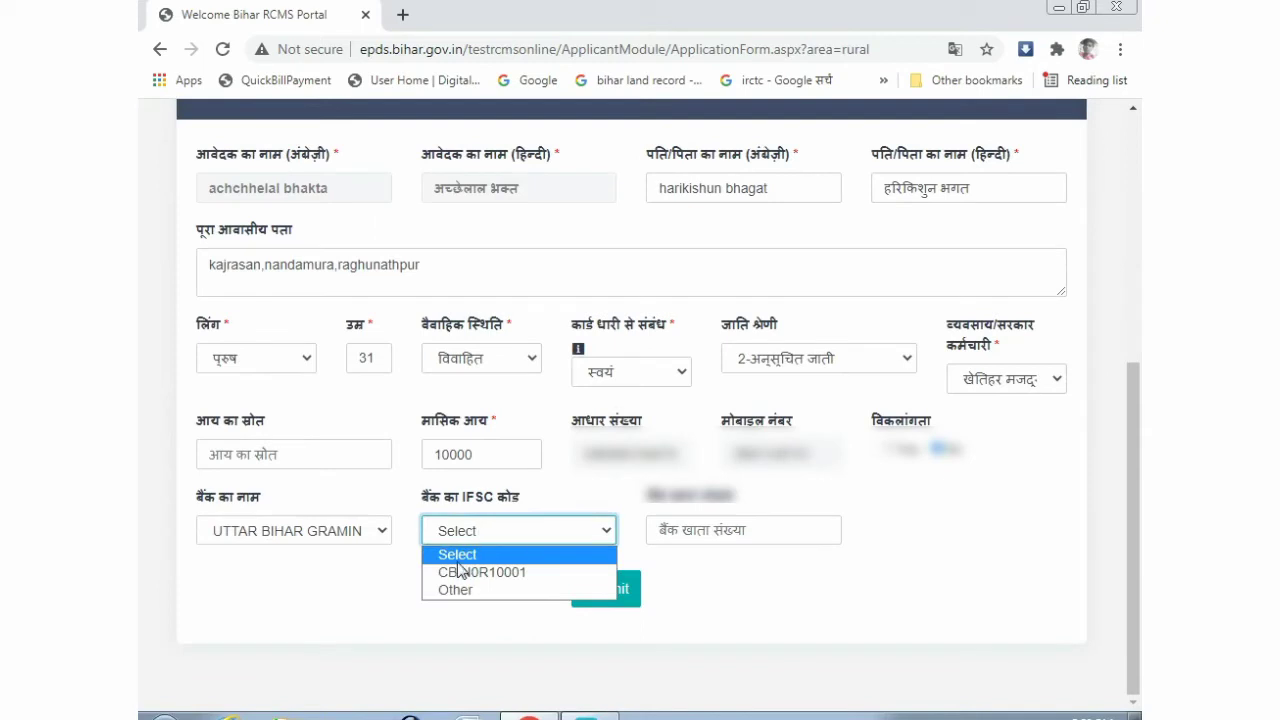
left_click(489, 573)
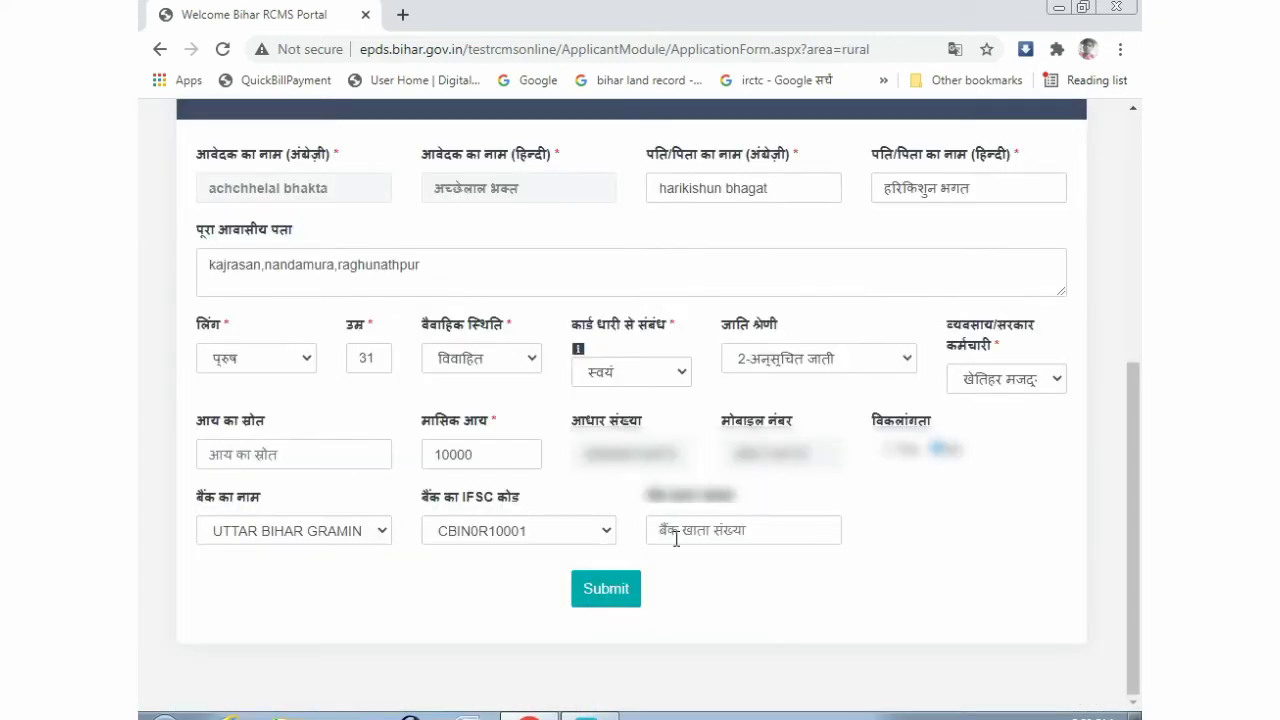
left_click(676, 540)
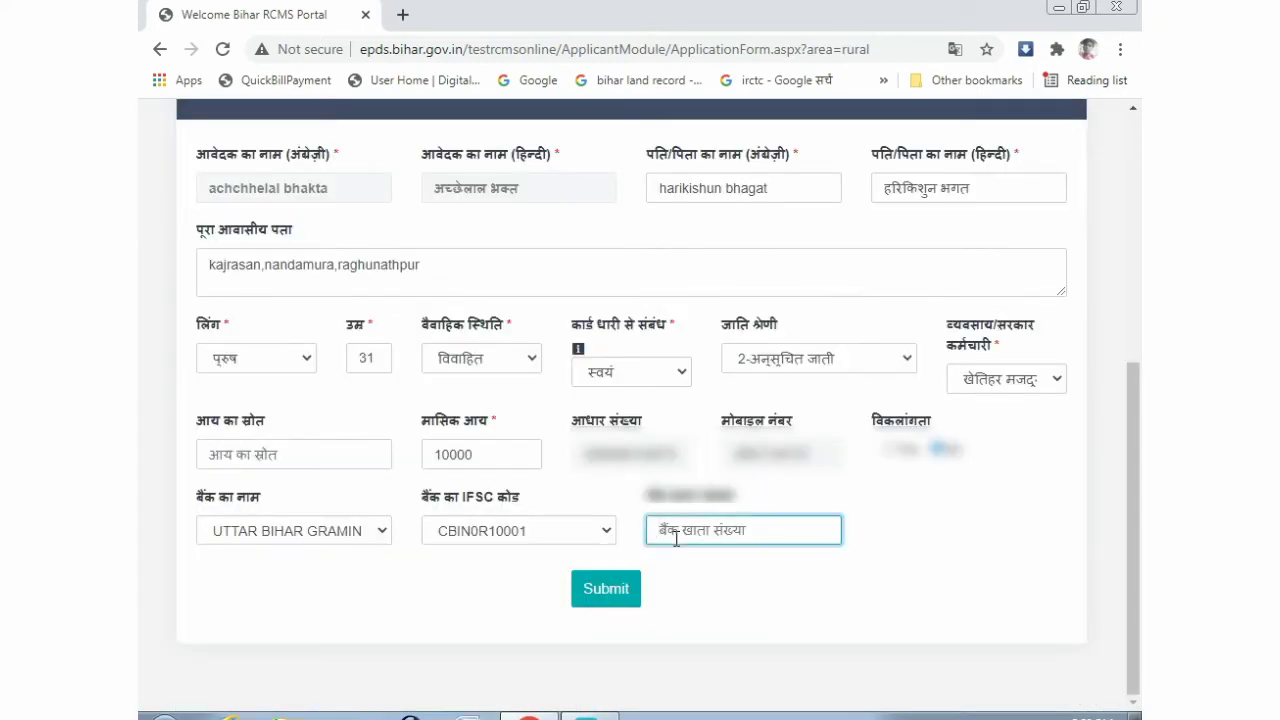
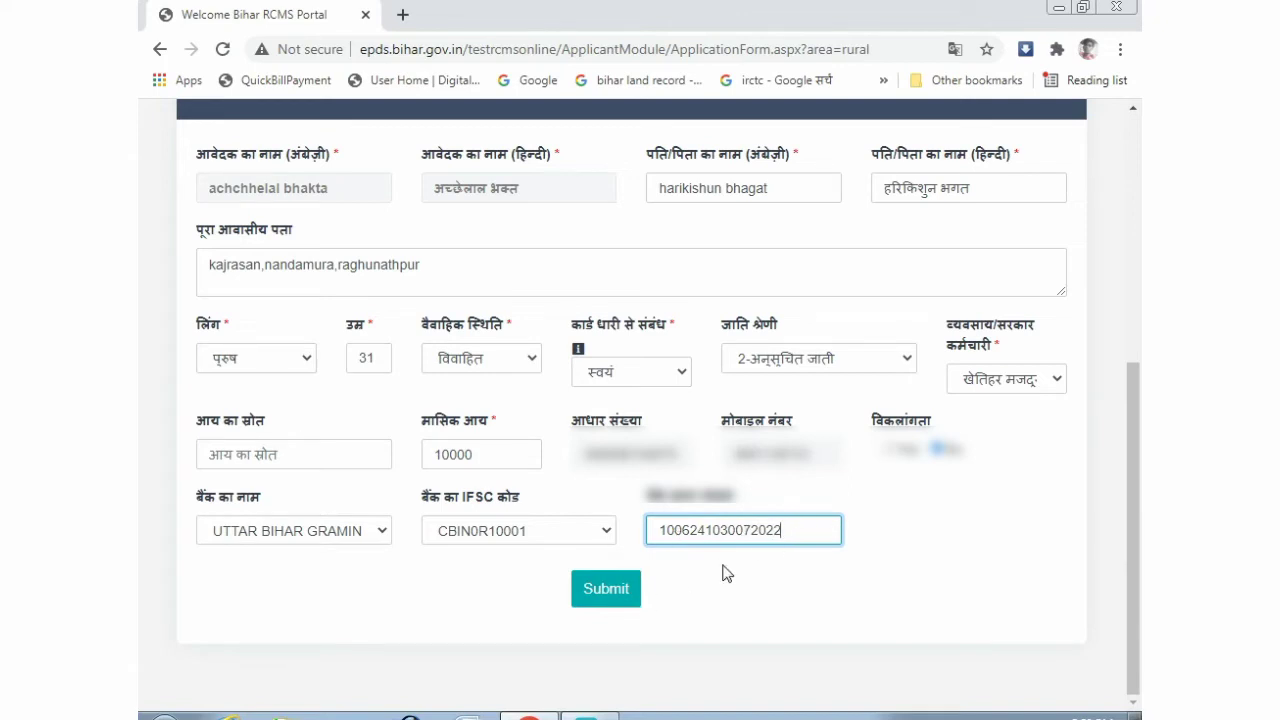
left_click(607, 589)
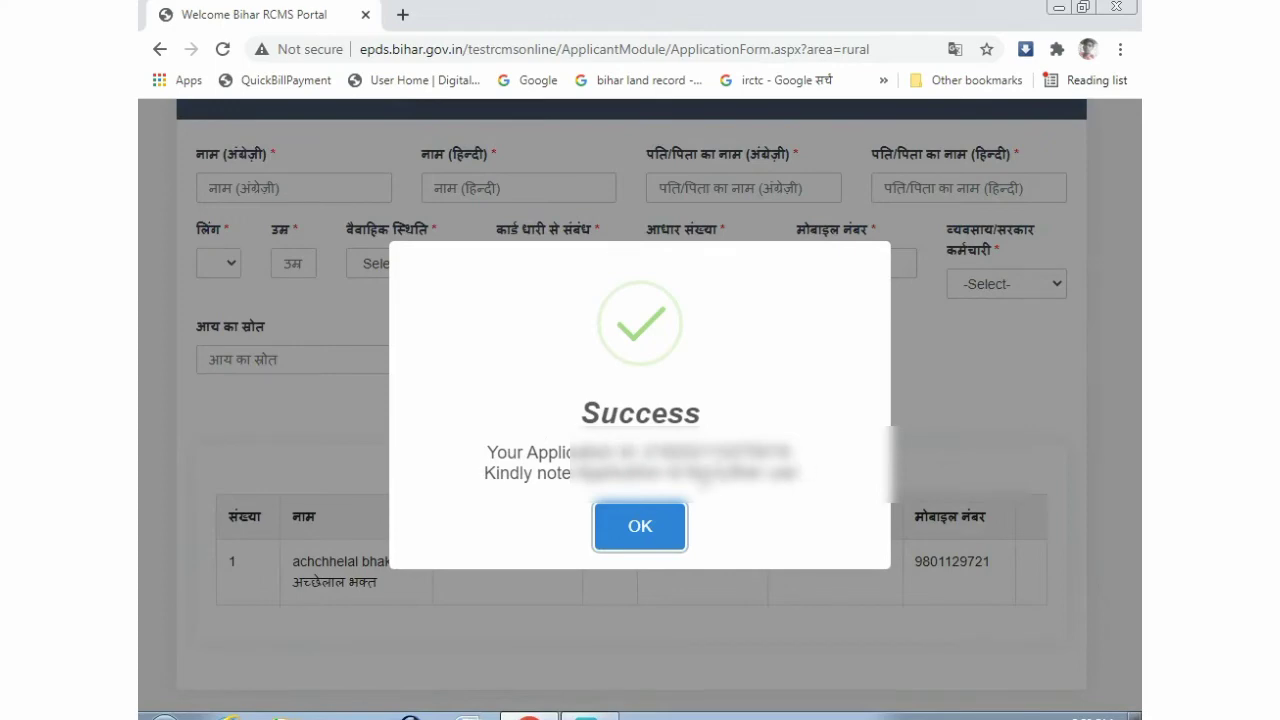
- Close the Success dialog and return to the dashboard through the Home breadcrumb
left_click(647, 531)
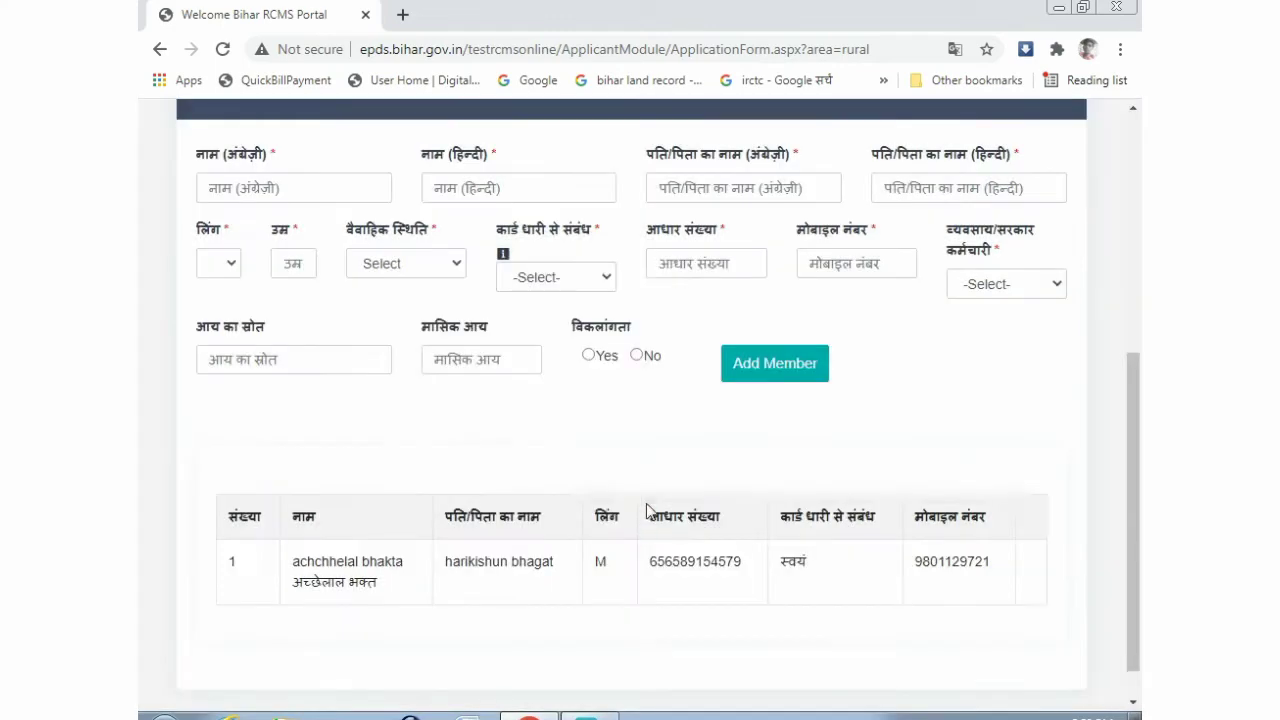
scroll(554, 489, "up", 4)
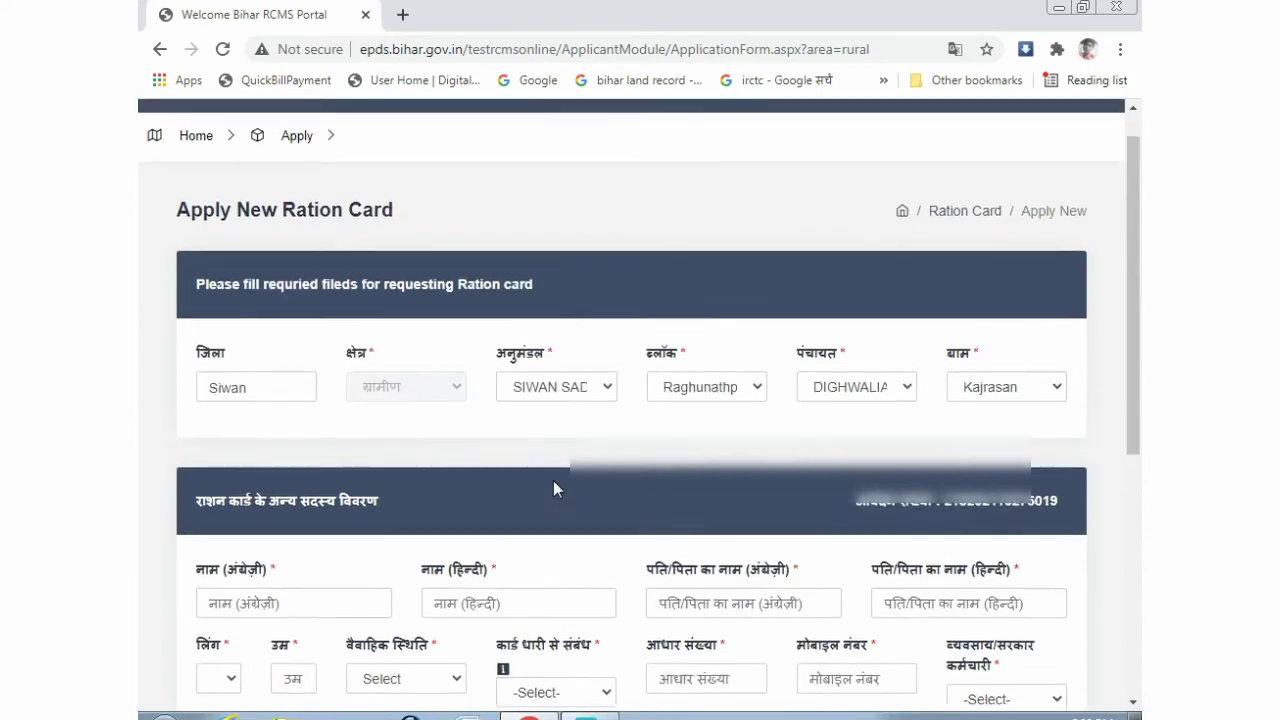
scroll(553, 480, "up", 1)
left_click(297, 177)
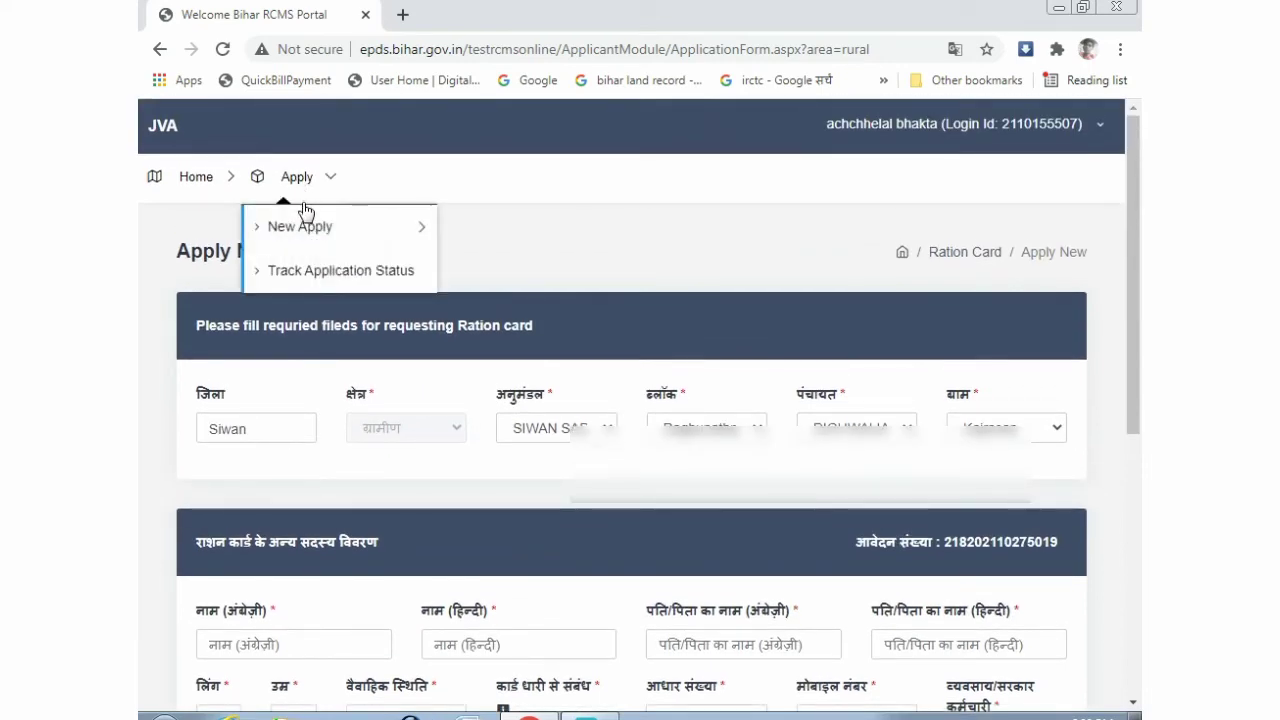
mouse_move(308, 230)
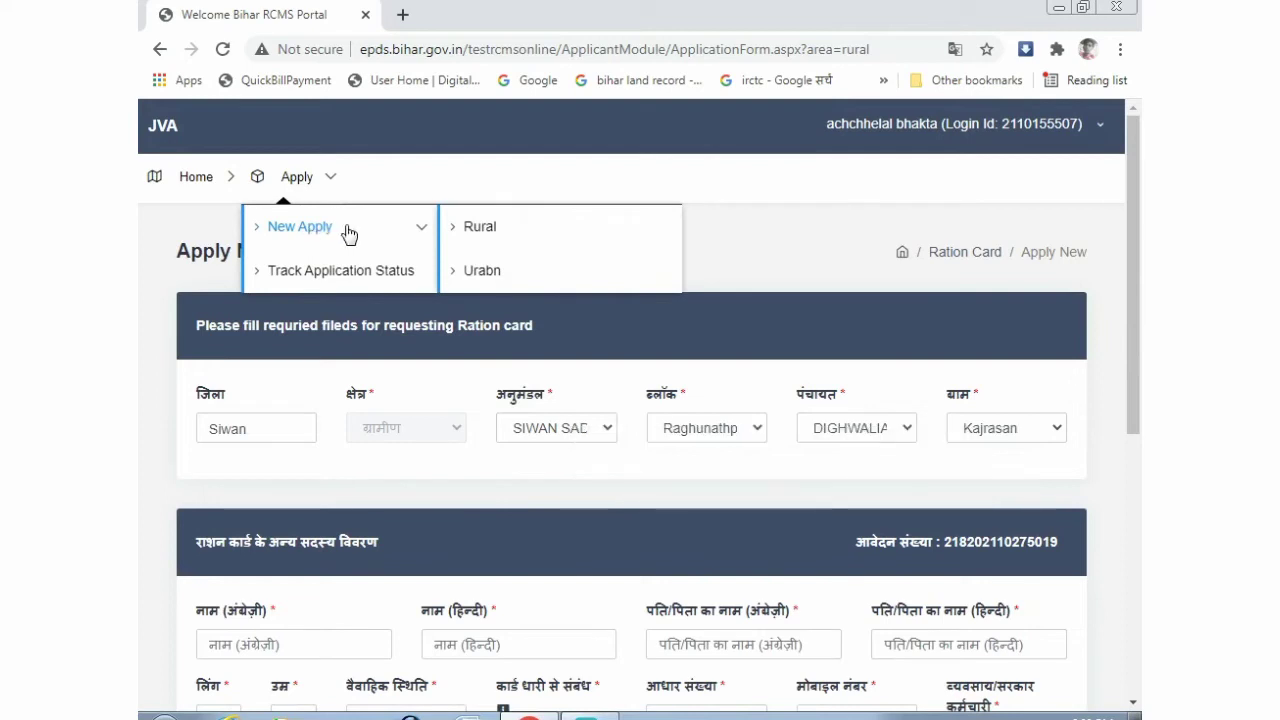
left_click(204, 184)
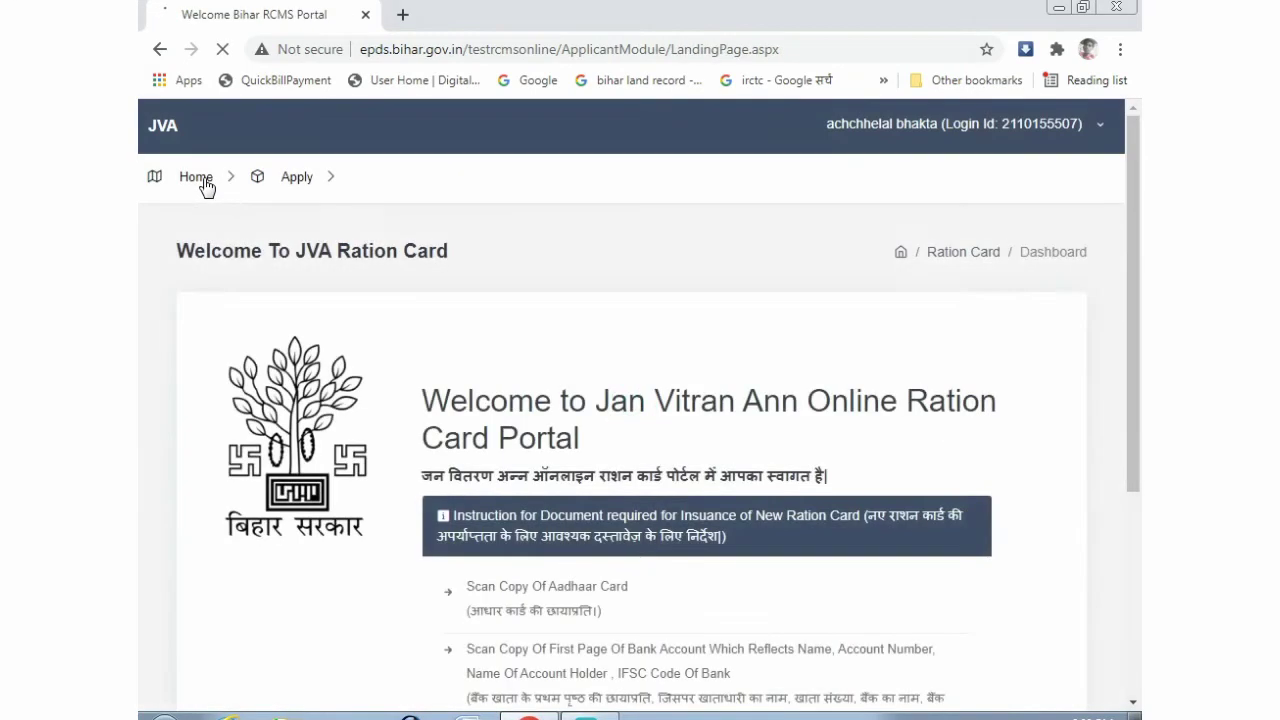
mouse_move(297, 186)
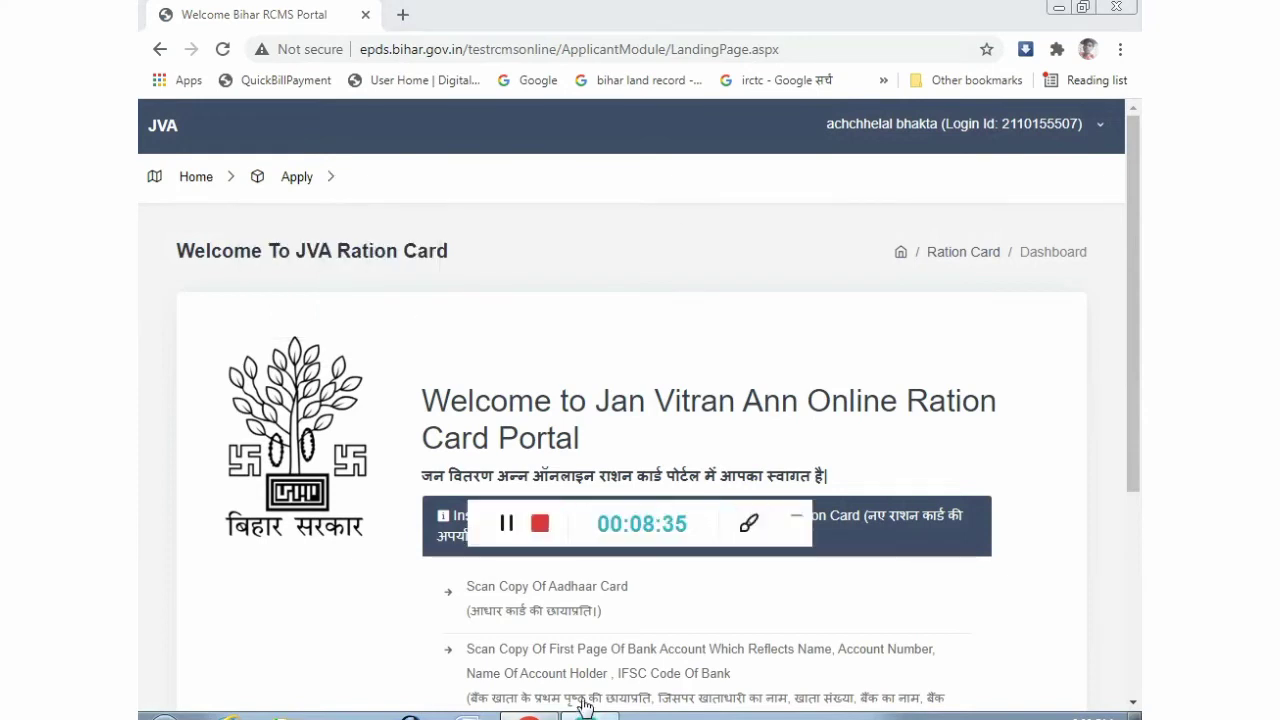
- Return from the applicant form to the dashboard and reveal the Apply > Edit Application submenu
left_click(507, 523)
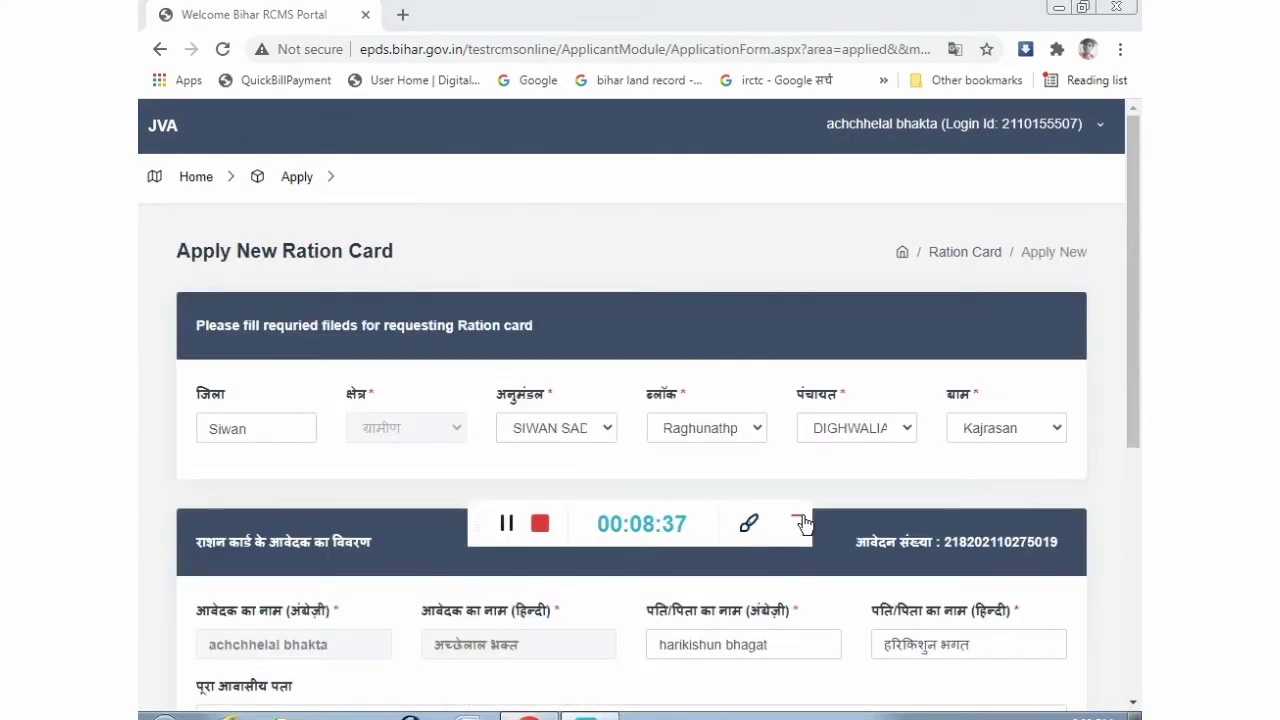
left_click(796, 520)
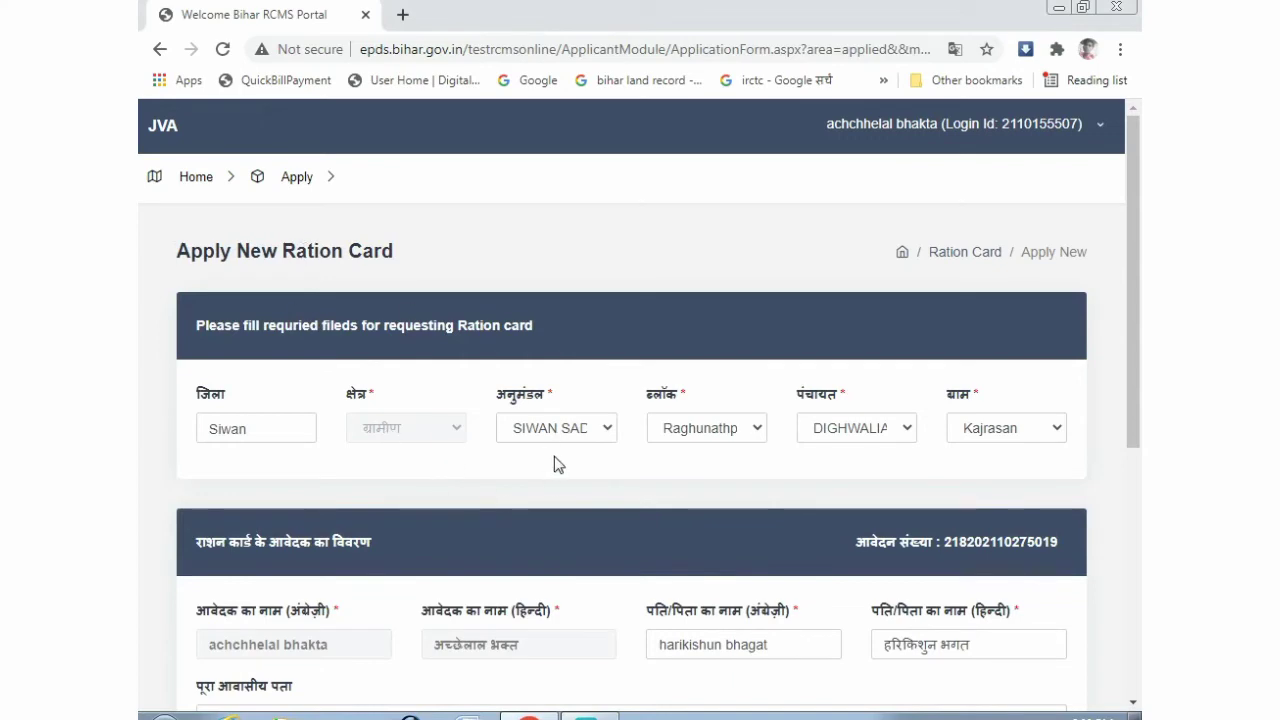
scroll(554, 456, "down", 5)
scroll(554, 456, "up", 1)
scroll(554, 464, "up", 4)
left_click(190, 178)
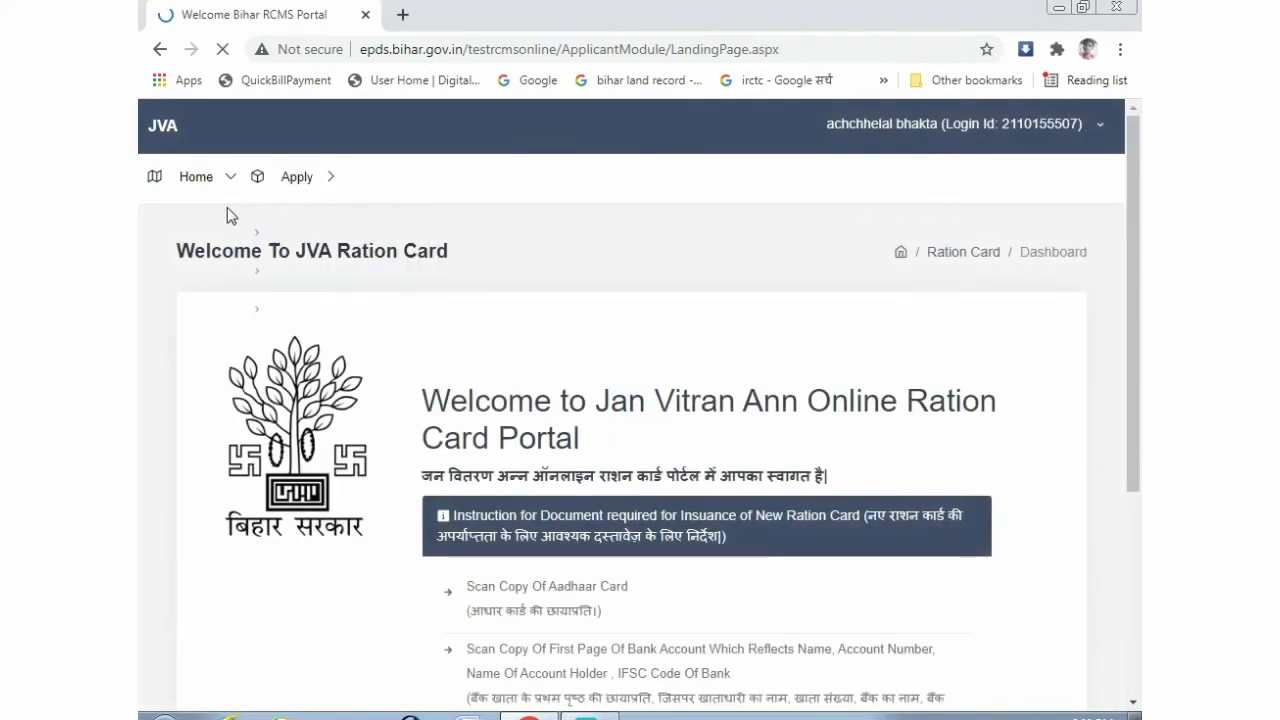
mouse_move(296, 190)
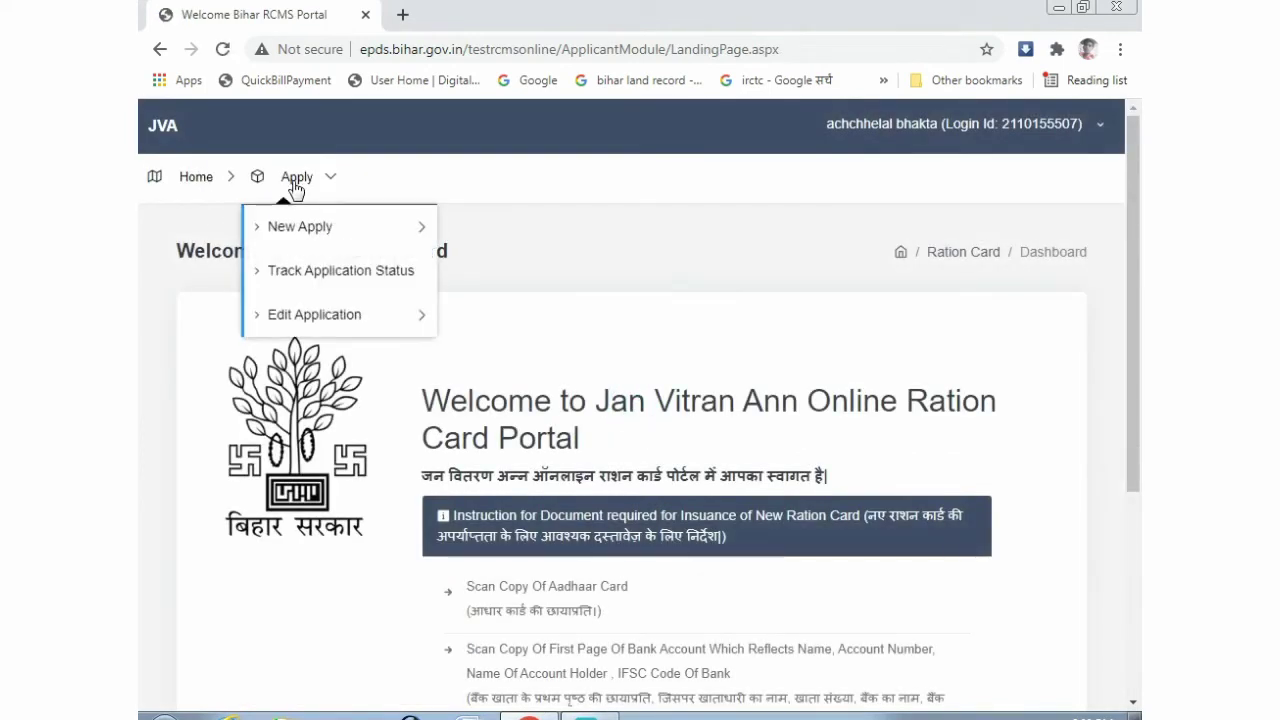
mouse_move(304, 315)
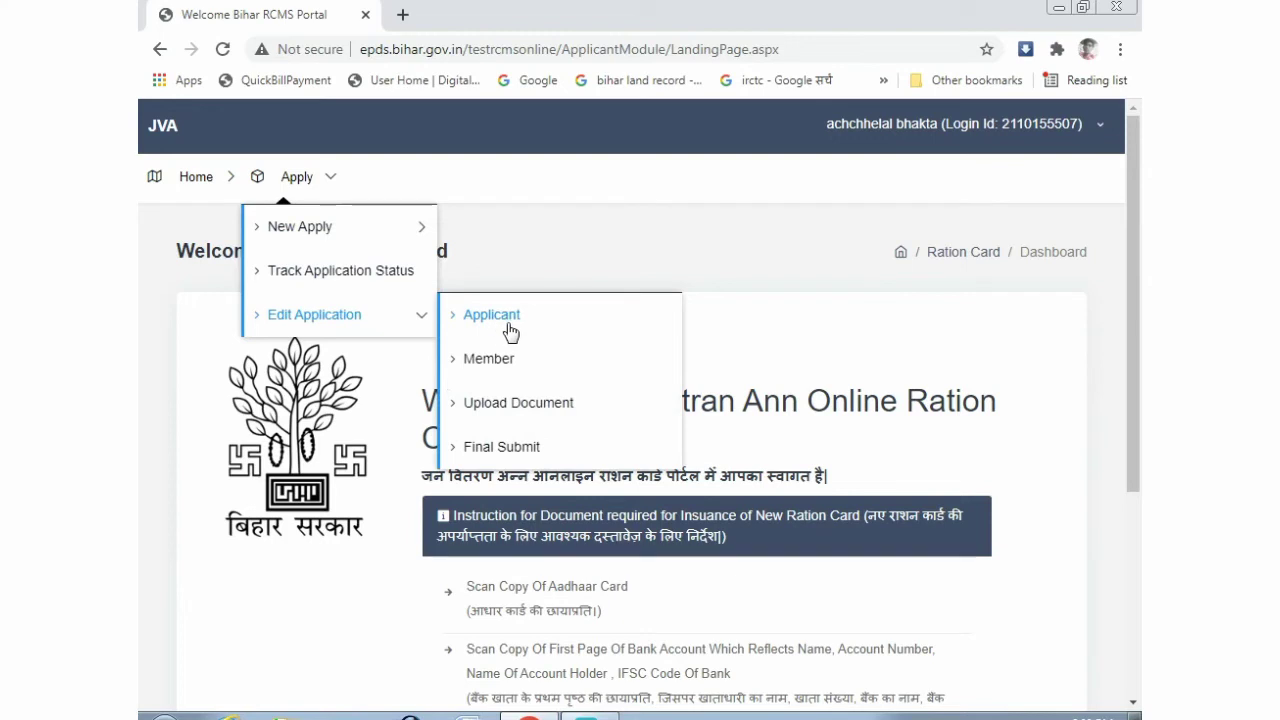
- In the member section, add a new member with occupation खेतिहर मजदूर, marked not disabled
left_click(479, 366)
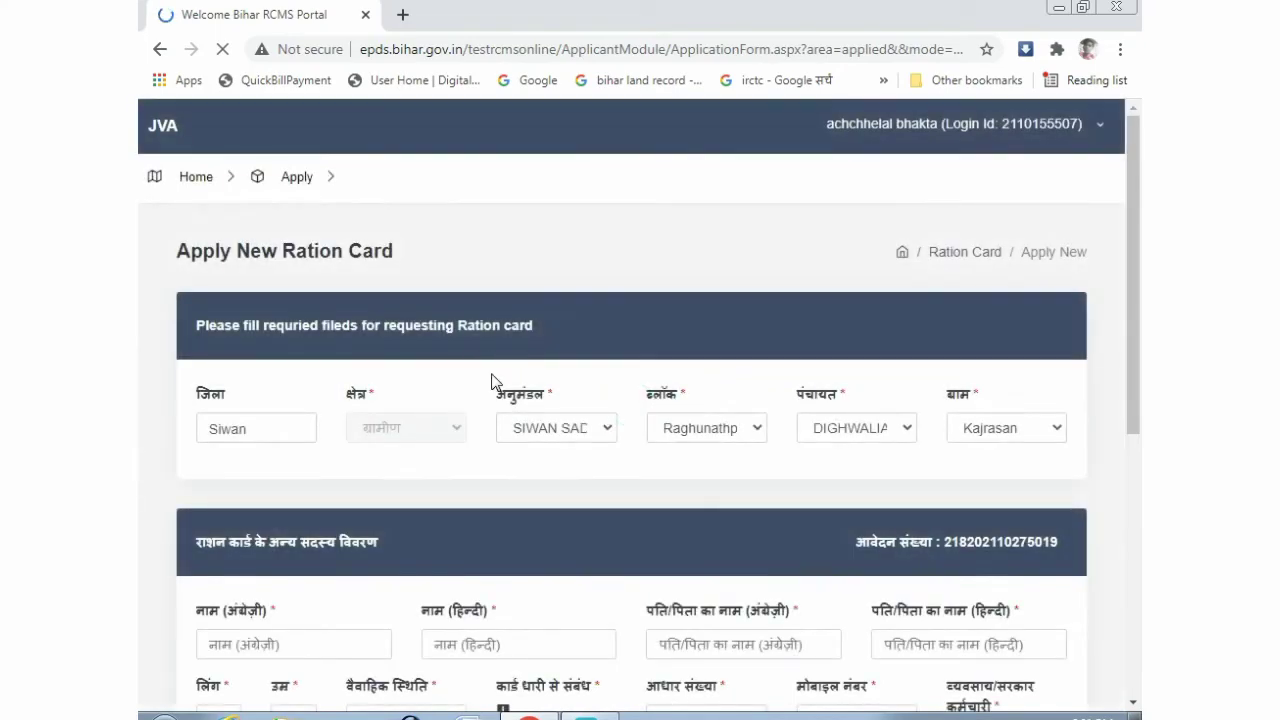
scroll(491, 382, "down", 4)
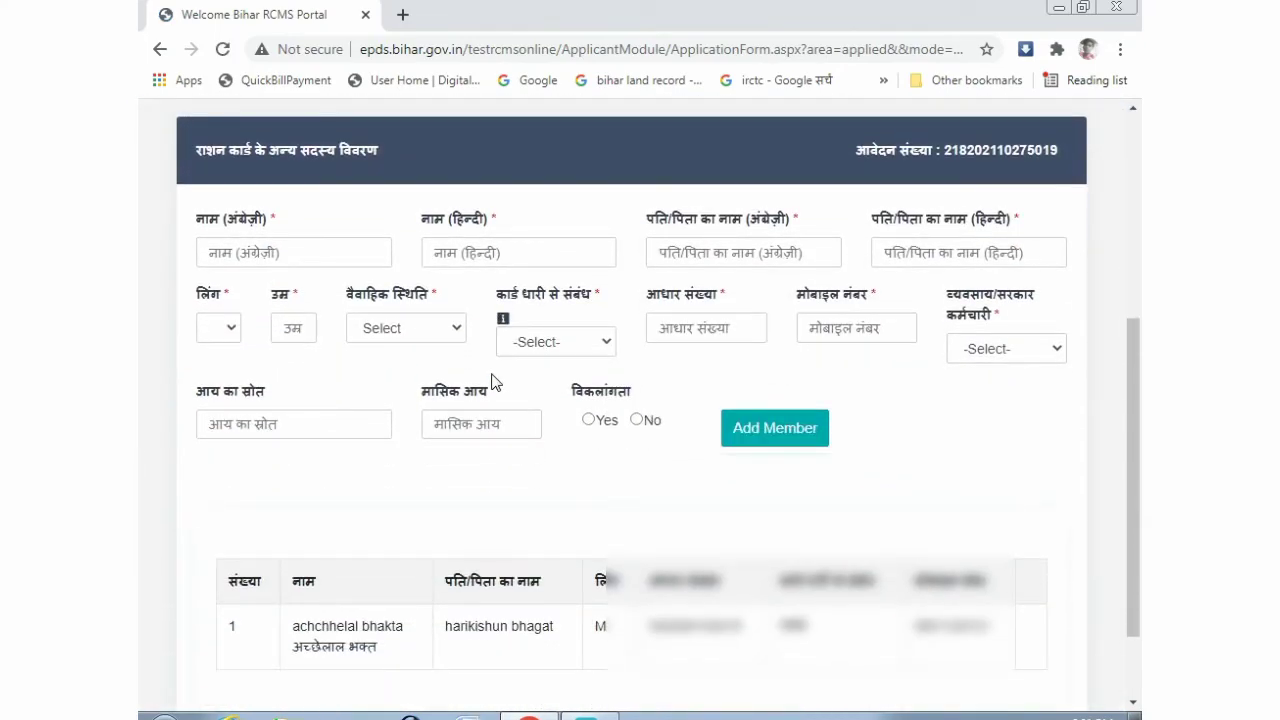
scroll(491, 382, "down", 2)
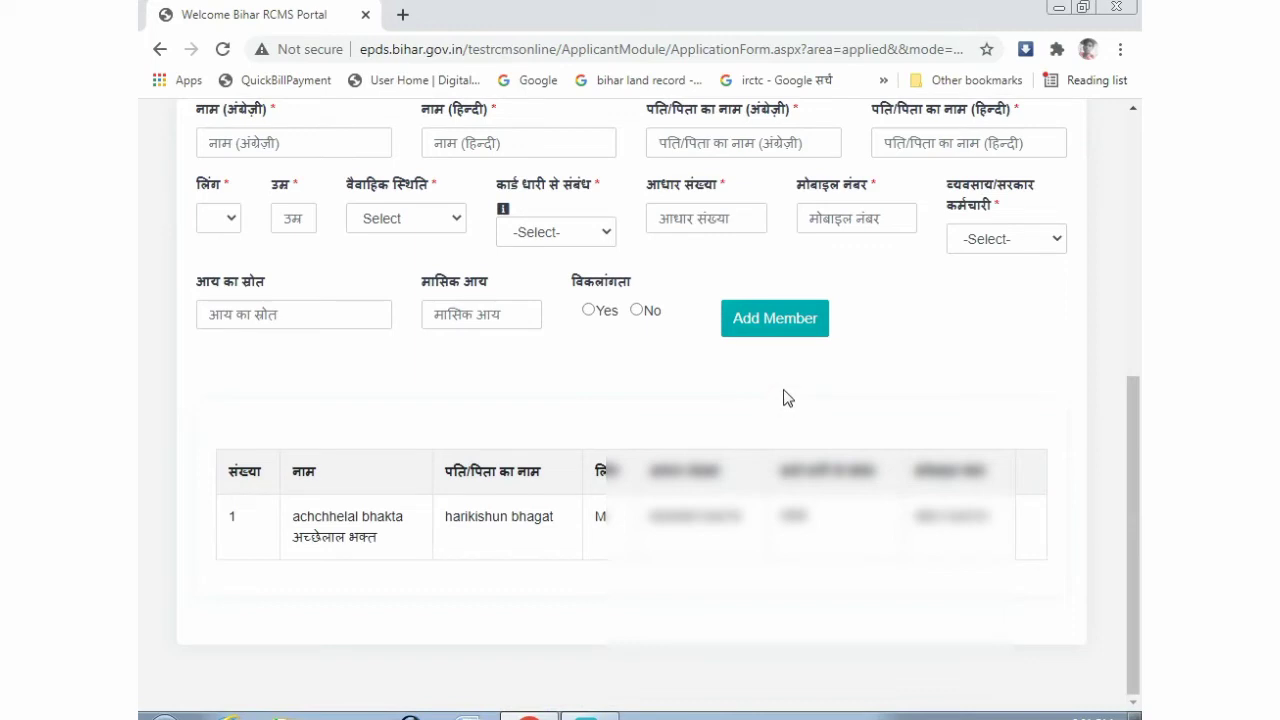
left_click(966, 243)
left_click(970, 283)
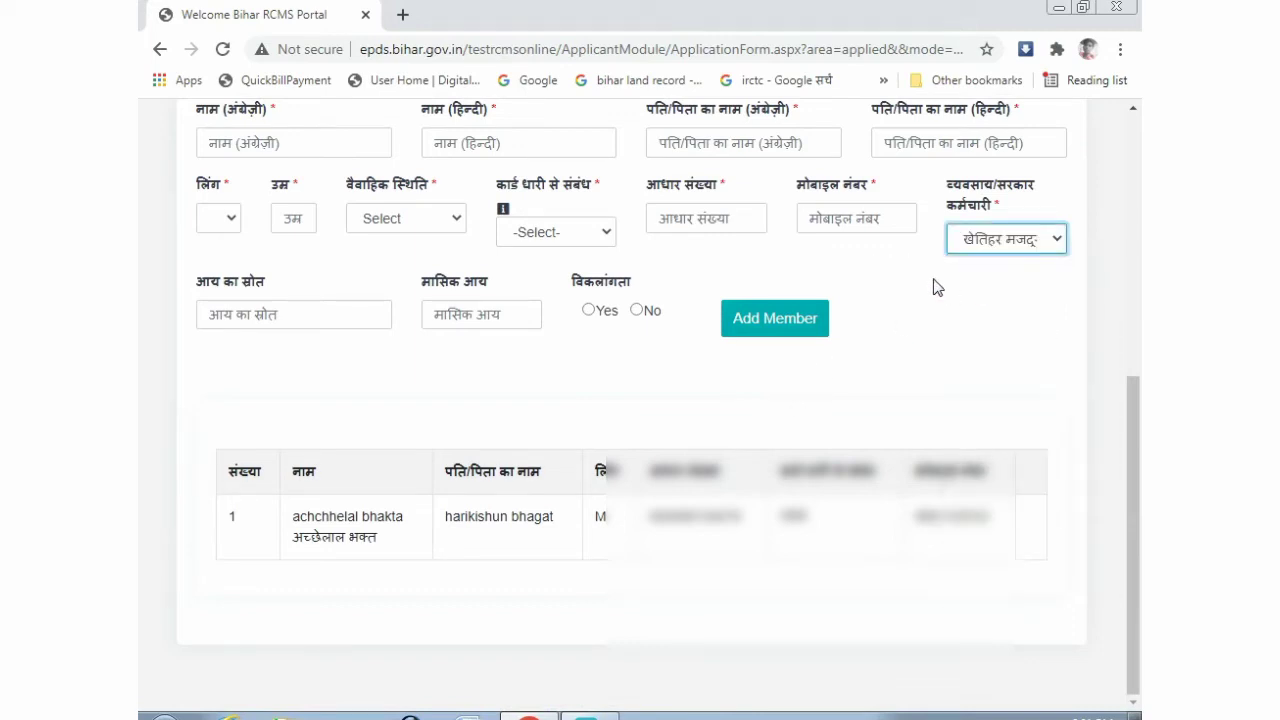
left_click(643, 311)
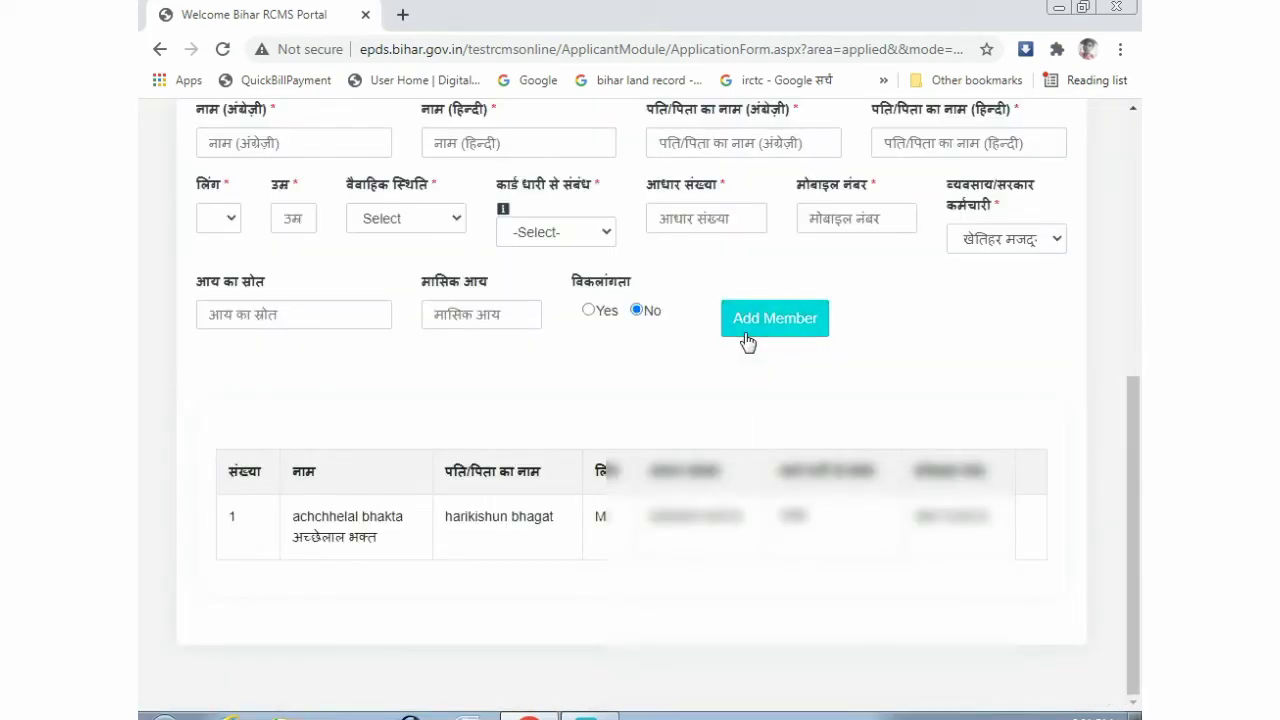
left_click(744, 334)
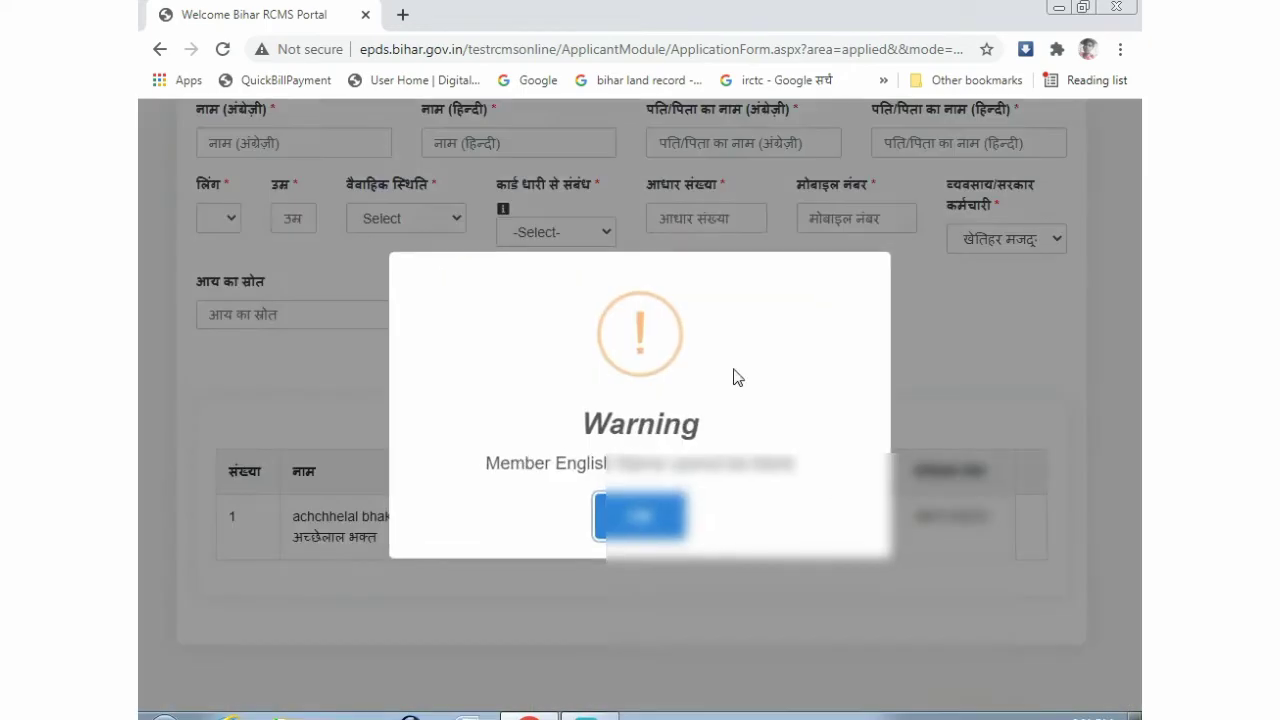
- Dismiss the missing member details warning and go back to the home dashboard
left_click(640, 515)
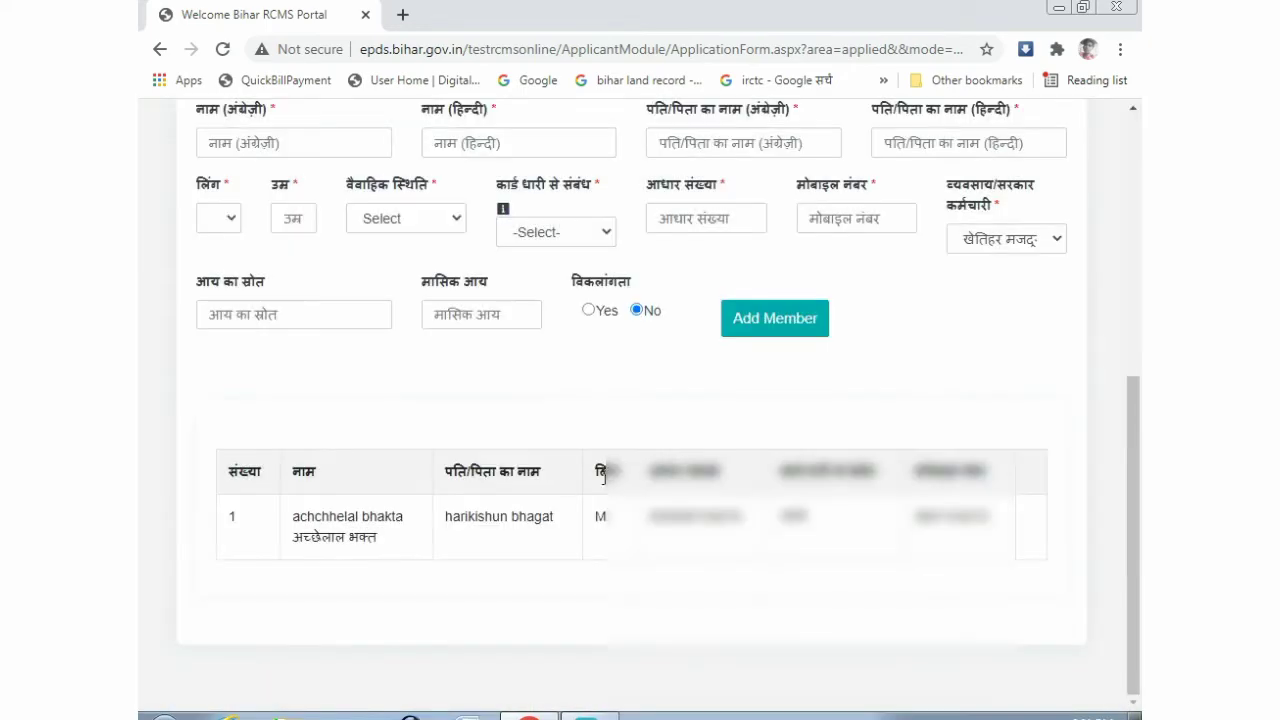
scroll(394, 391, "up", 5)
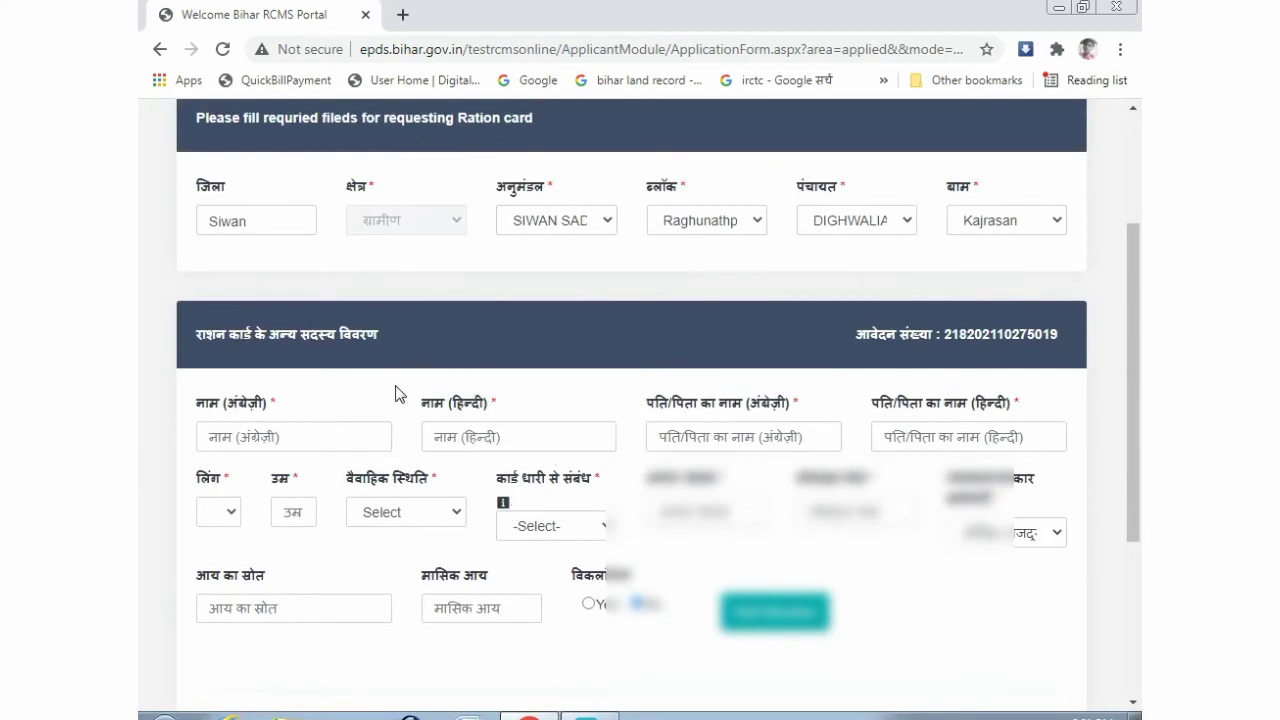
scroll(378, 370, "up", 2)
left_click(192, 177)
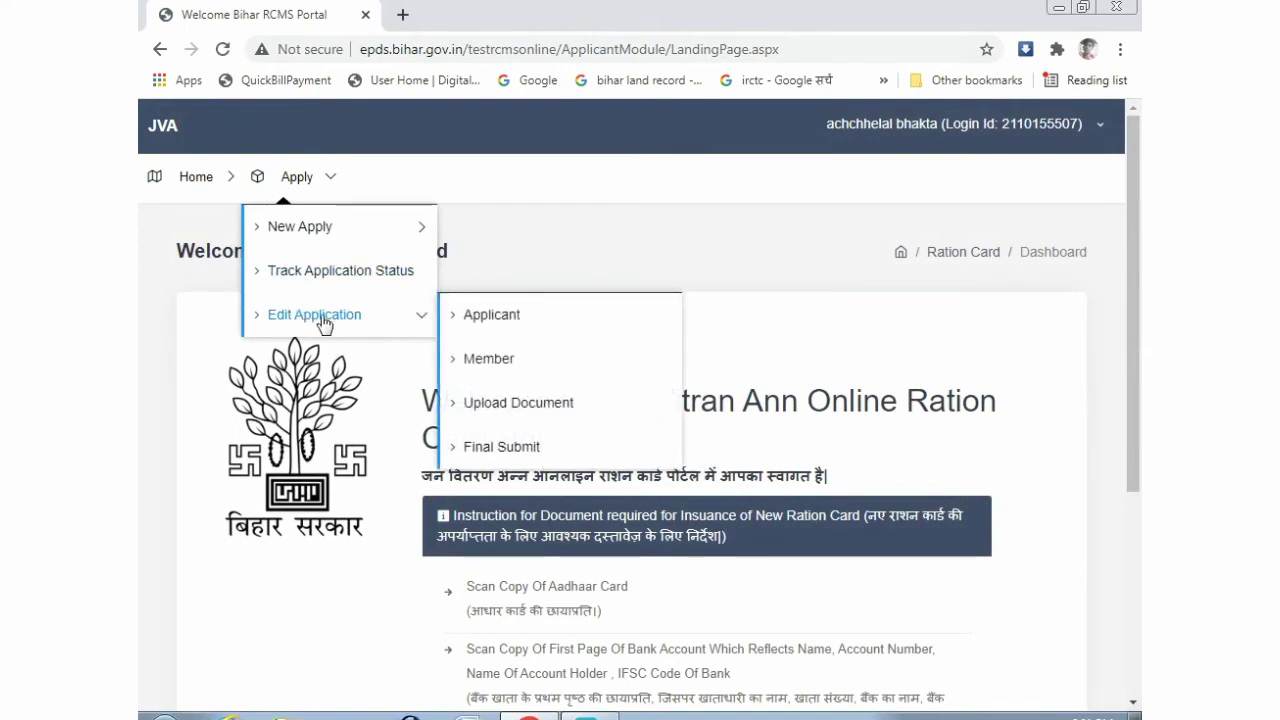
- Open the Upload Document page and review its document checklist and file choosers
left_click(476, 410)
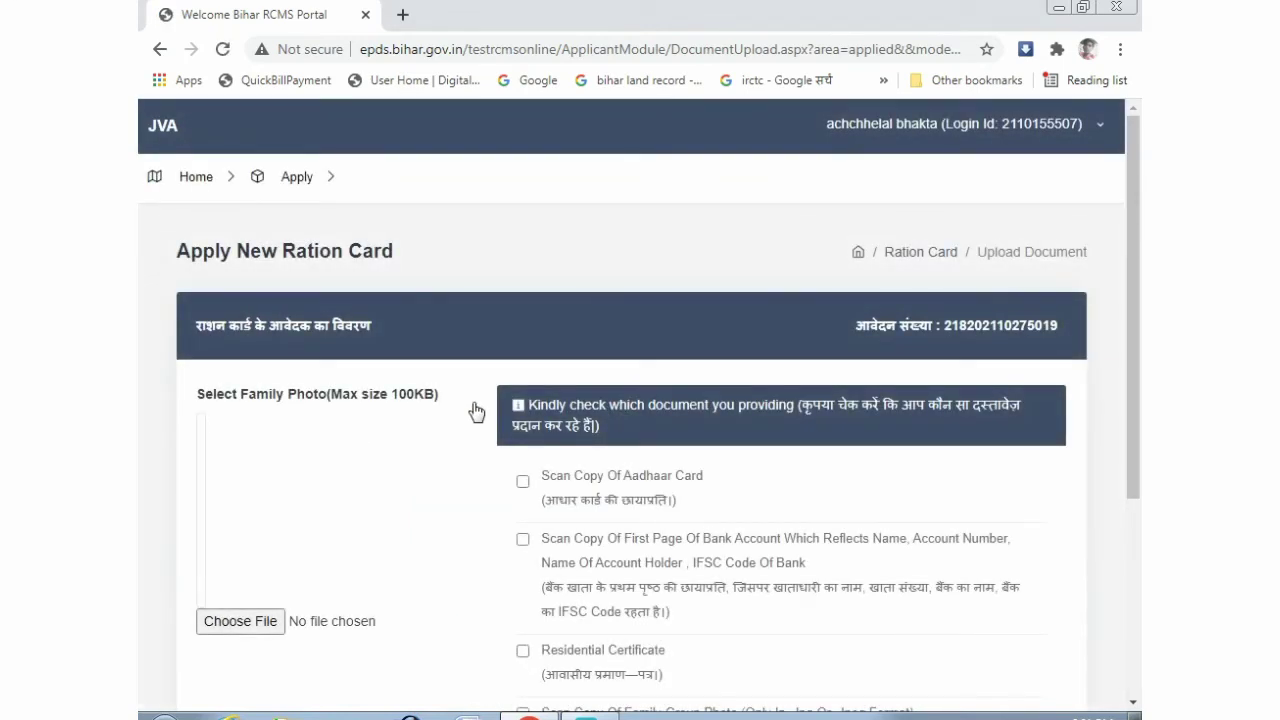
scroll(476, 410, "down", 1)
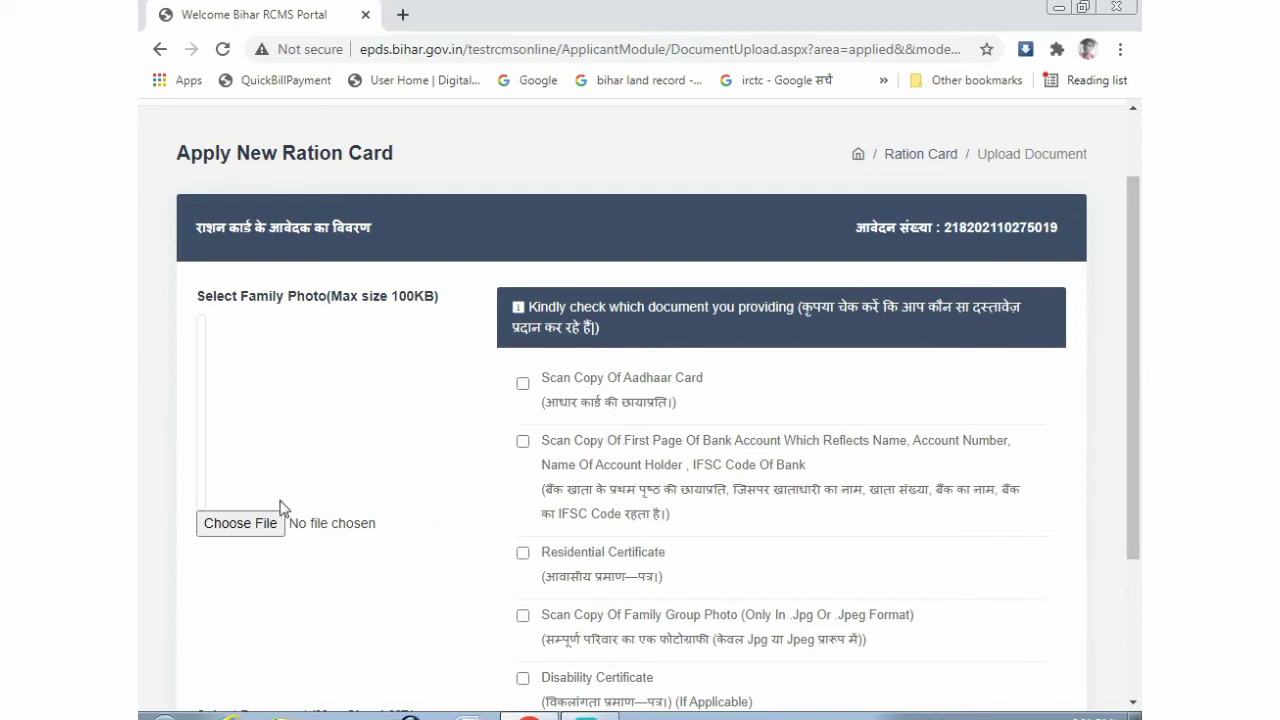
scroll(476, 492, "down", 2)
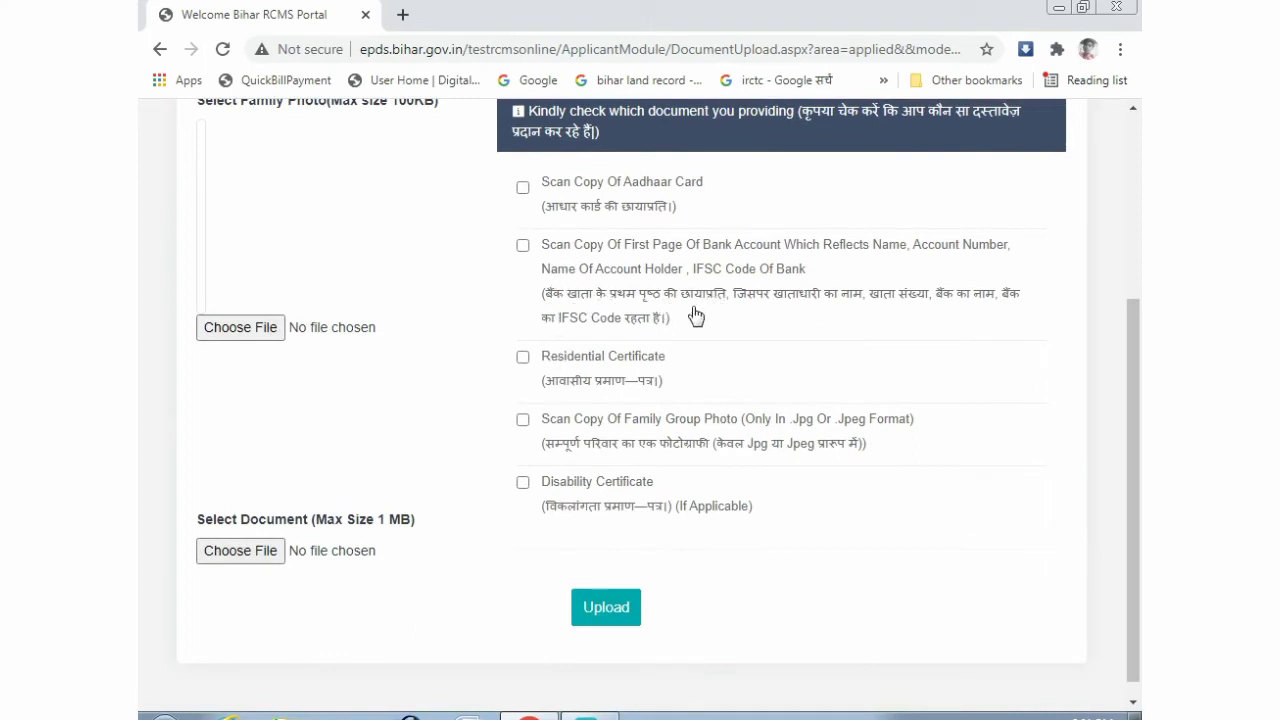
scroll(518, 446, "down", 1)
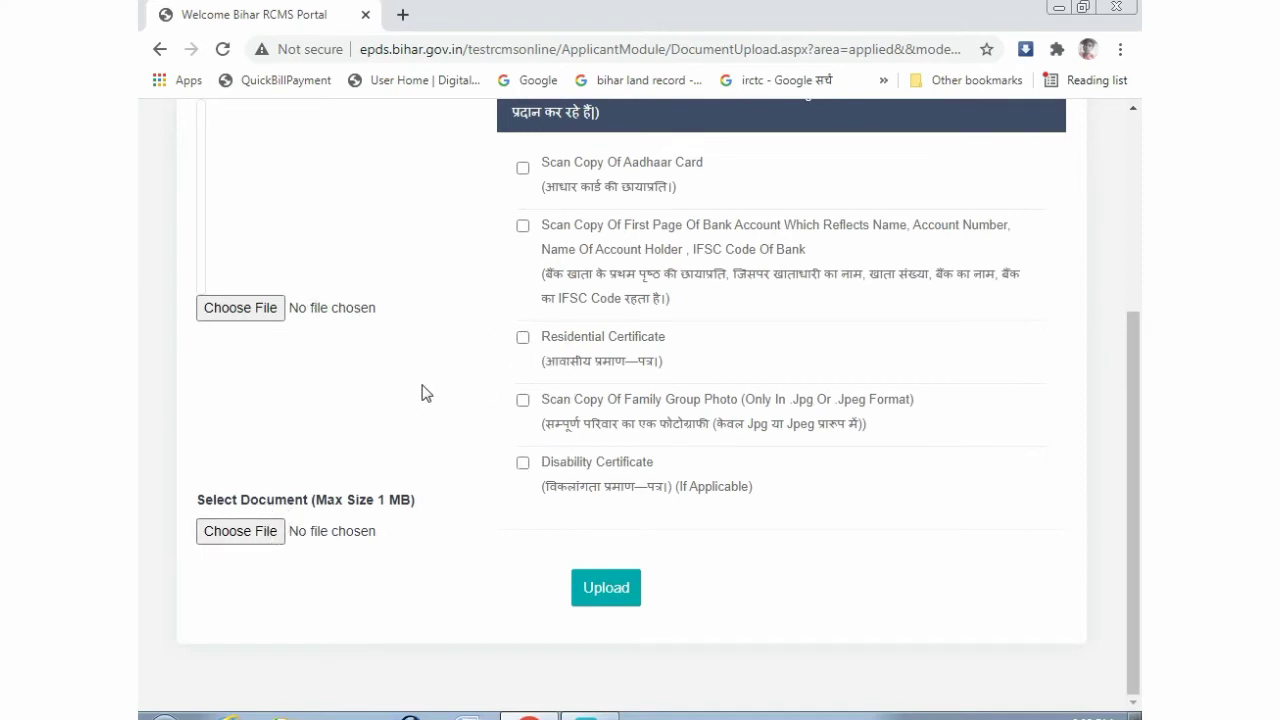
scroll(400, 398, "up", 1)
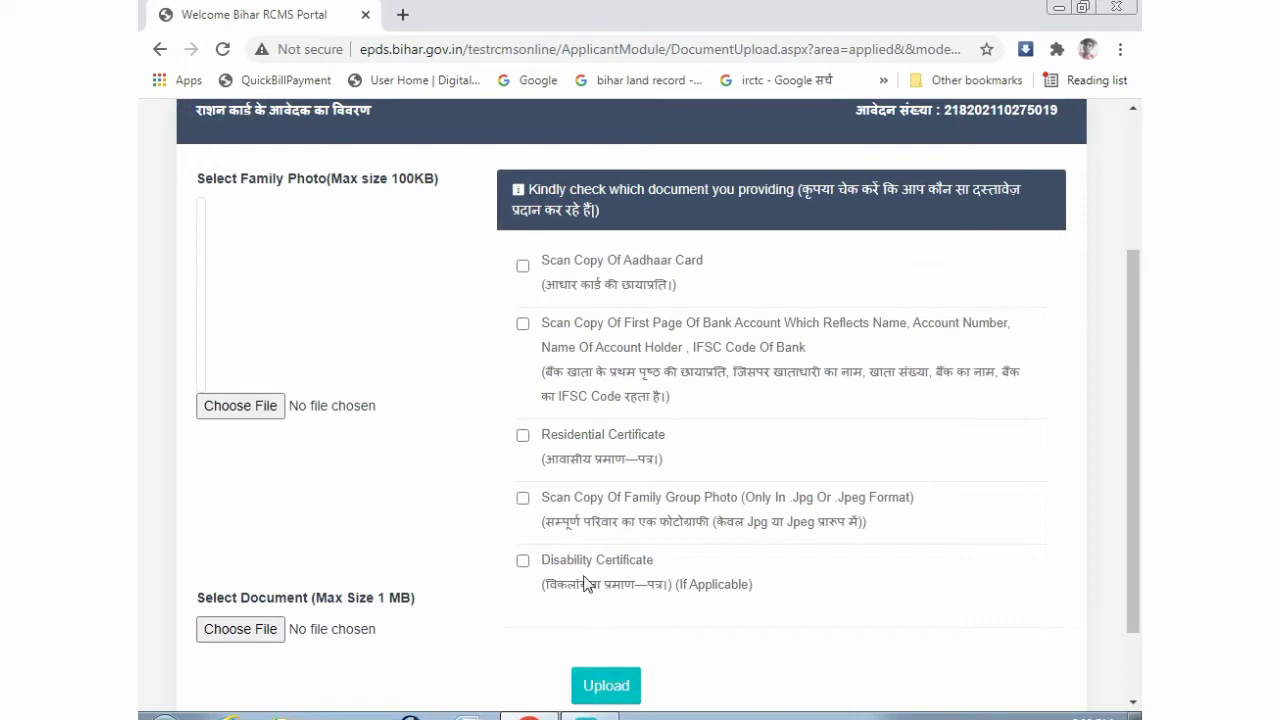
- Tick Aadhaar Card, bank account first page, Residential Certificate and Family Group Photo, upload, and return home
left_click(522, 268)
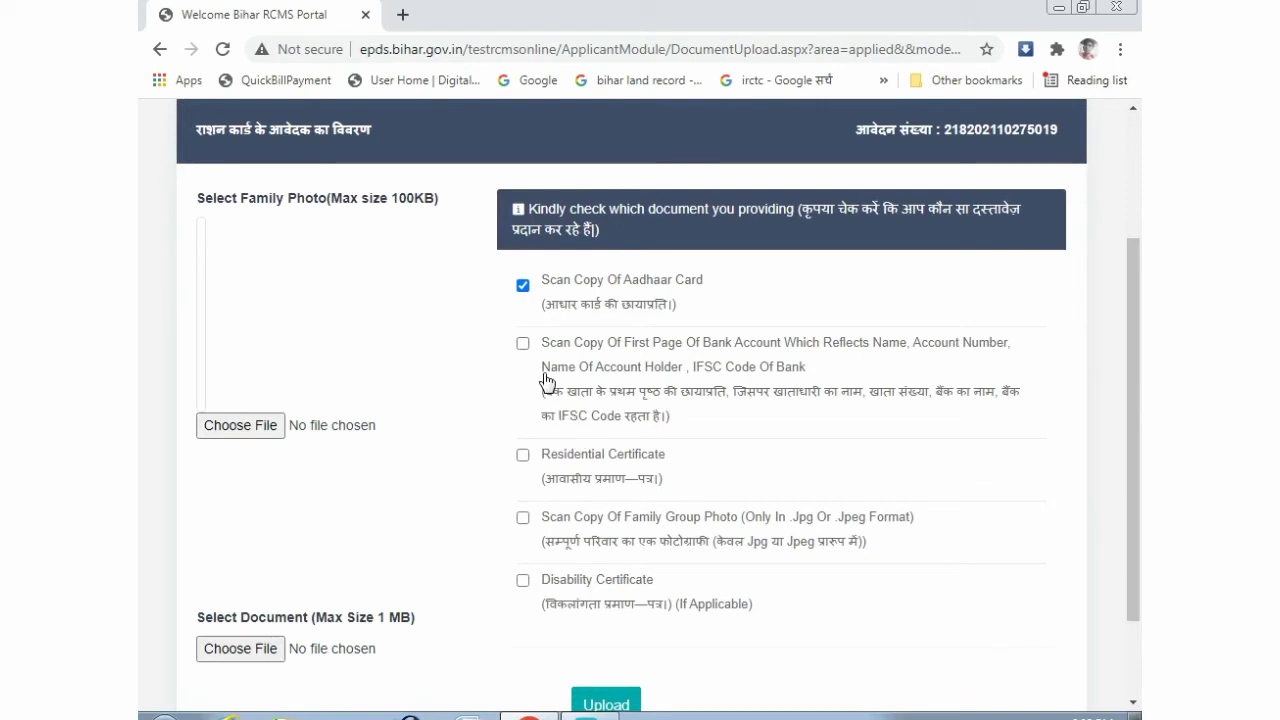
left_click(522, 344)
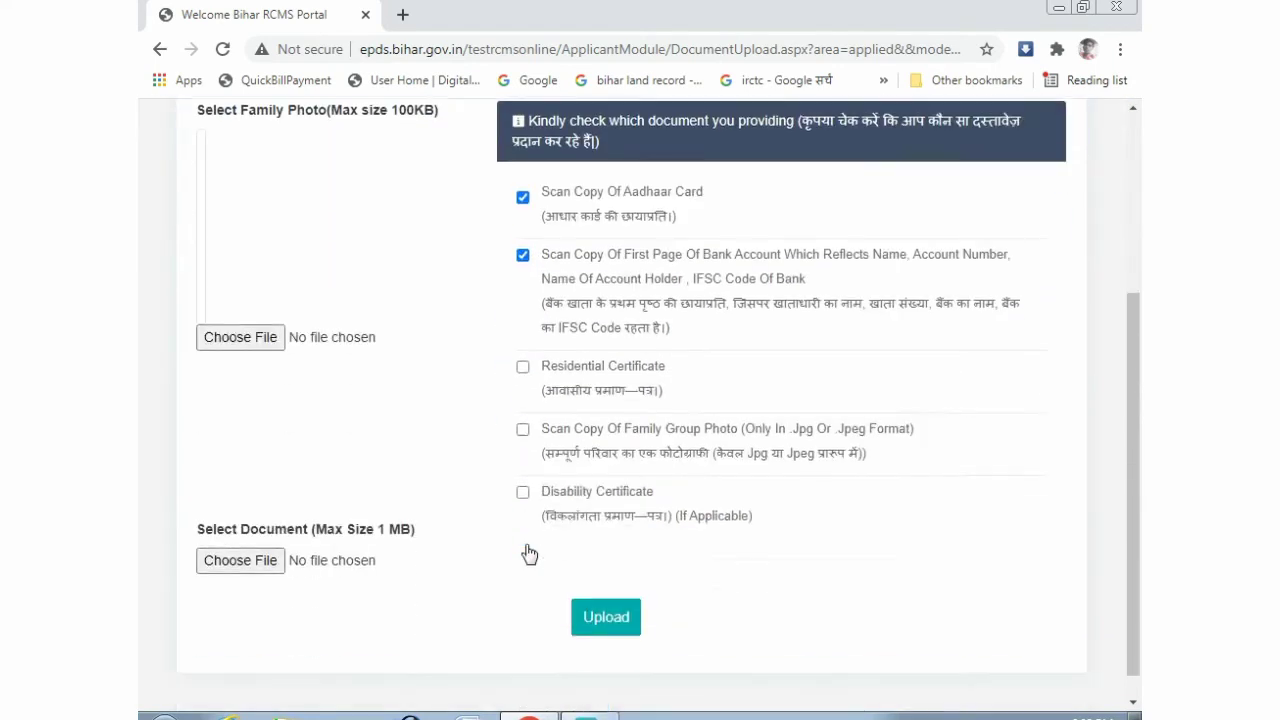
left_click(522, 356)
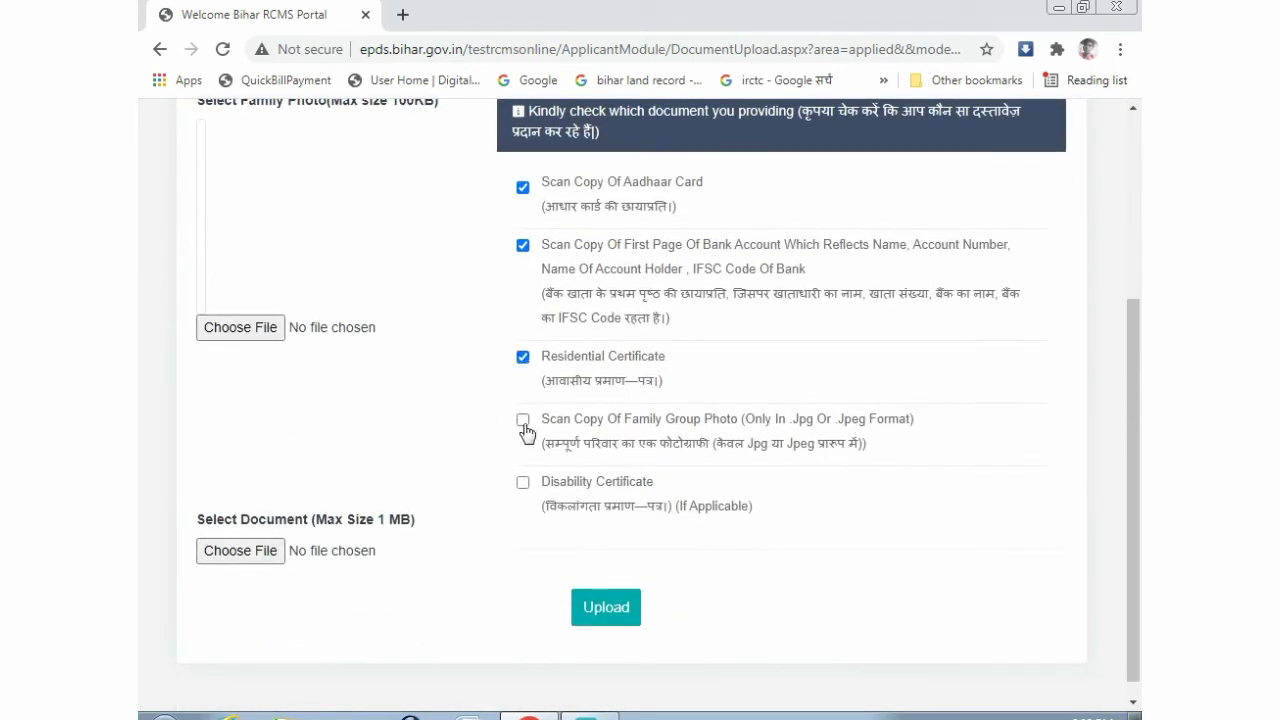
left_click(522, 419)
left_click(606, 610)
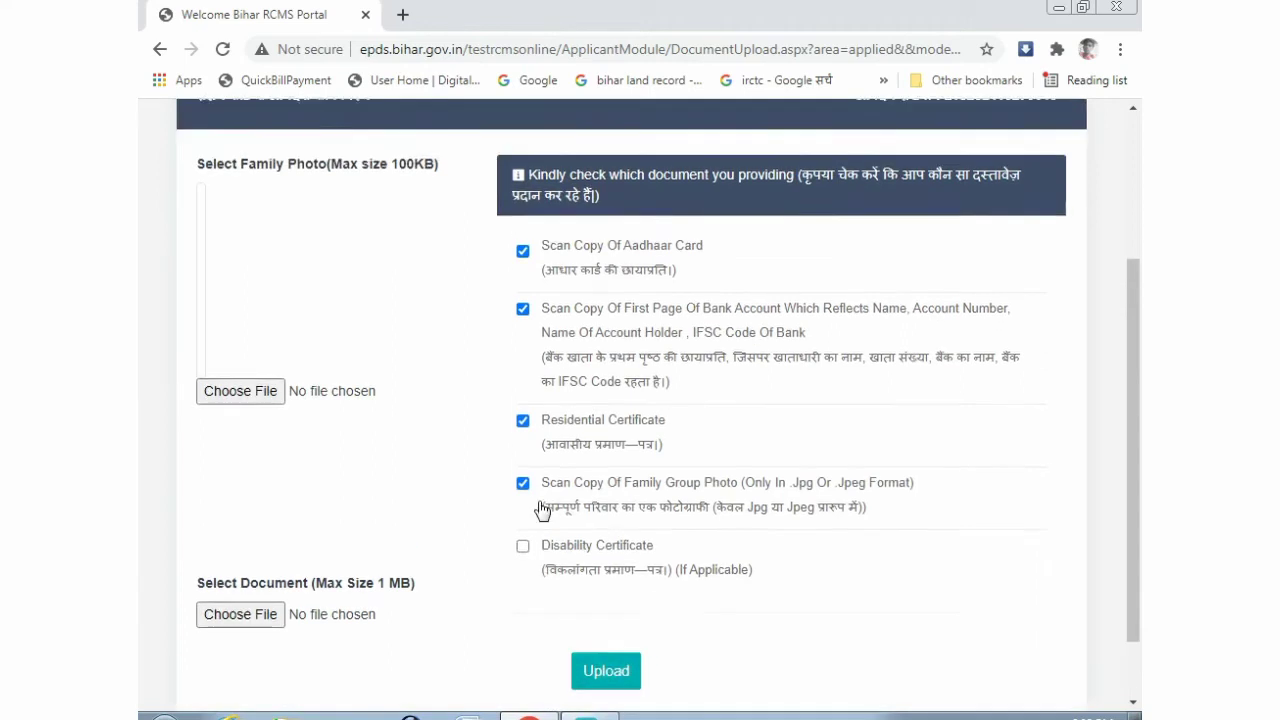
scroll(540, 510, "up", 3)
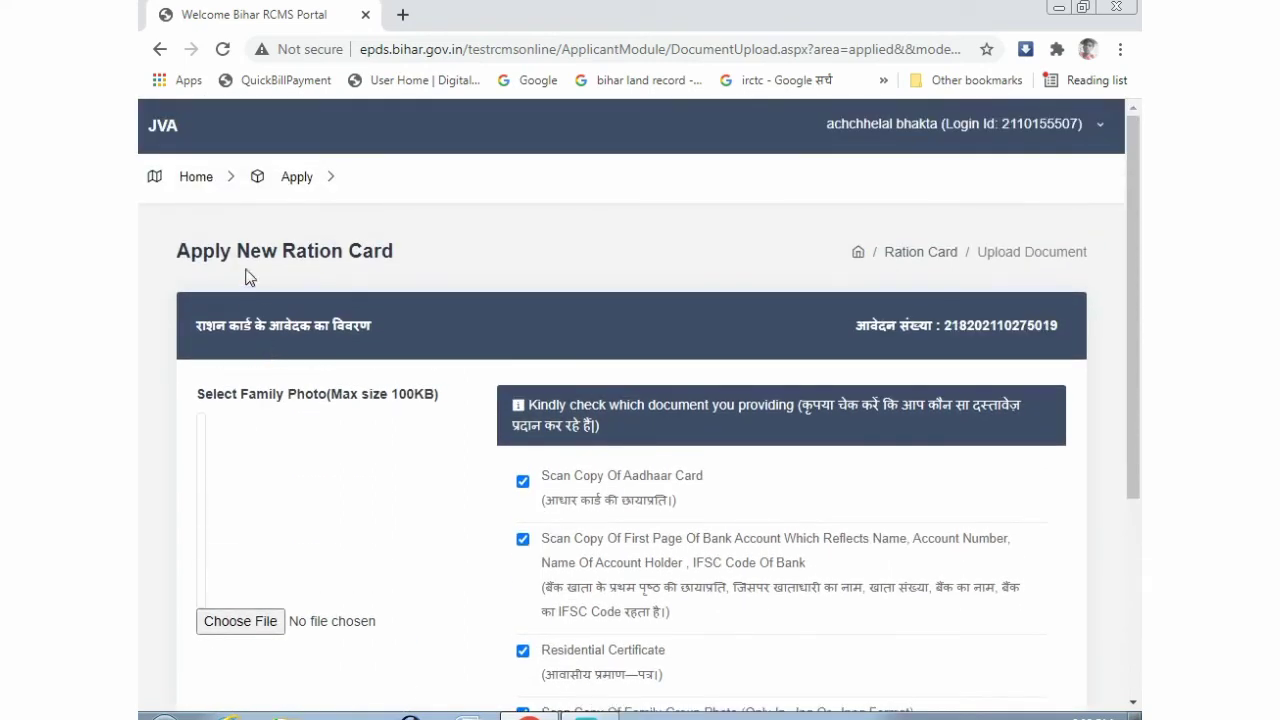
left_click(196, 179)
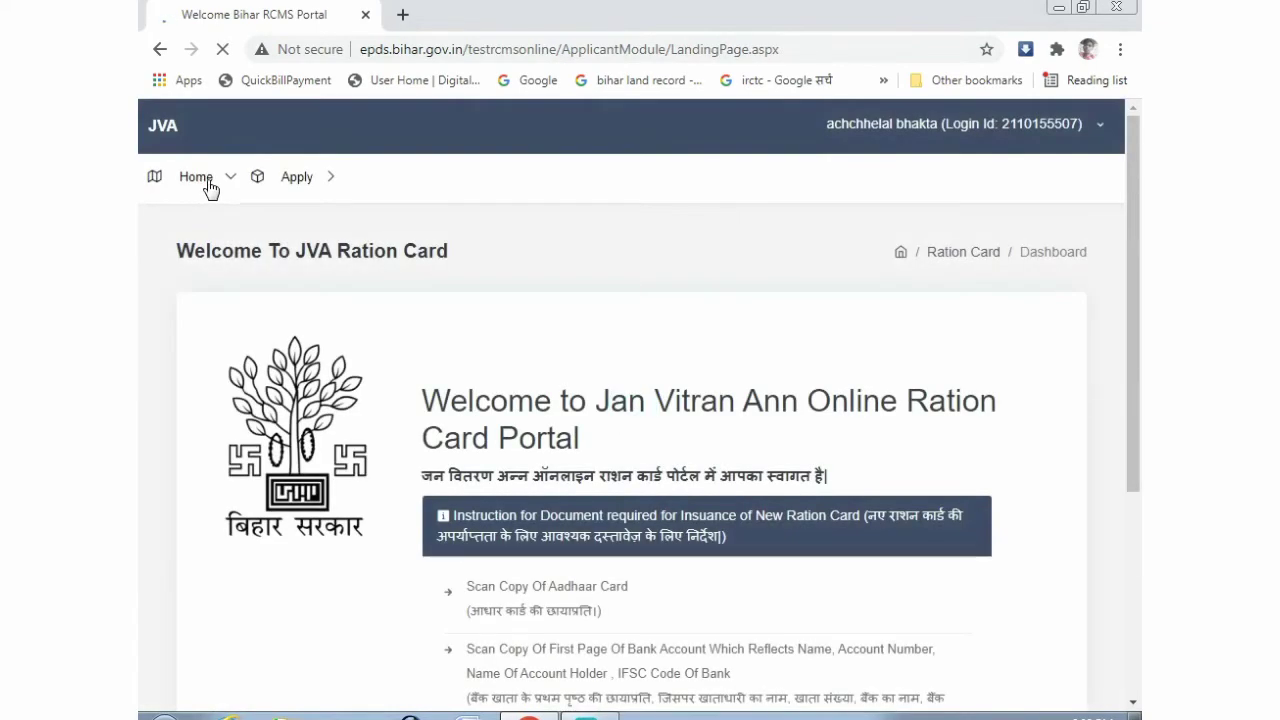
- Open Edit Application > Final Submit and scroll the application preview down to the Yes/No questions
mouse_move(296, 186)
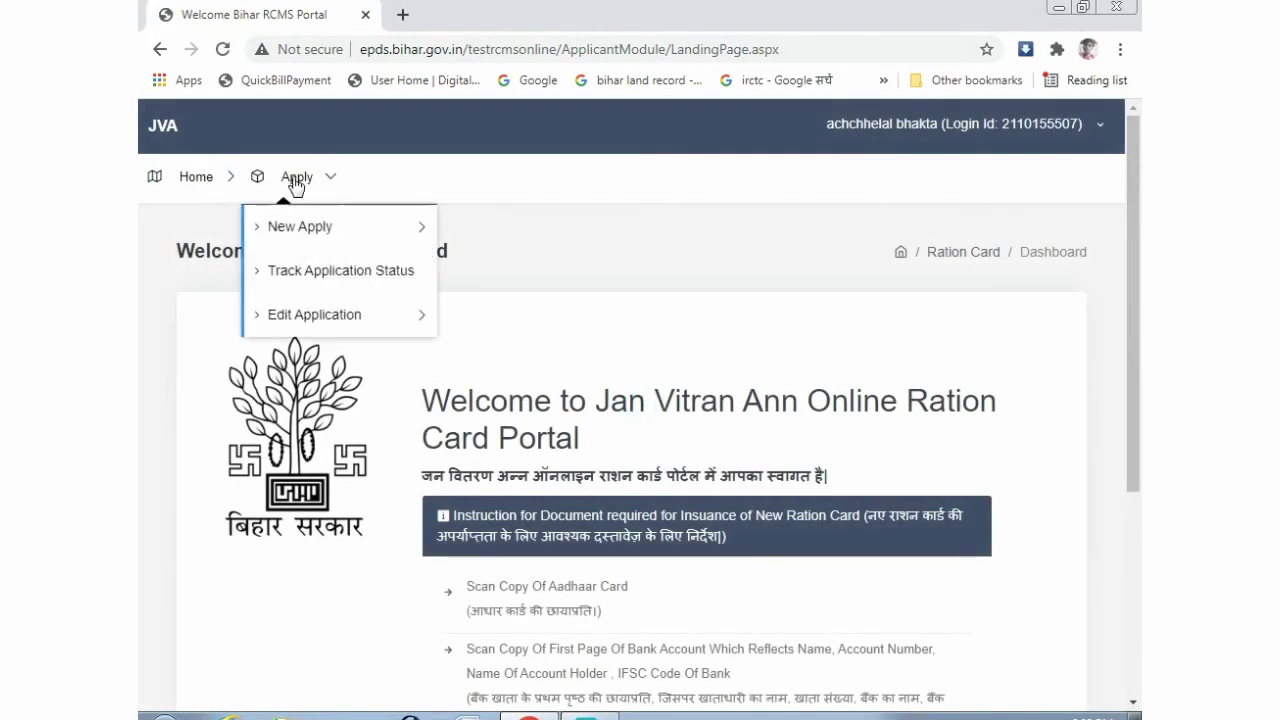
mouse_move(306, 312)
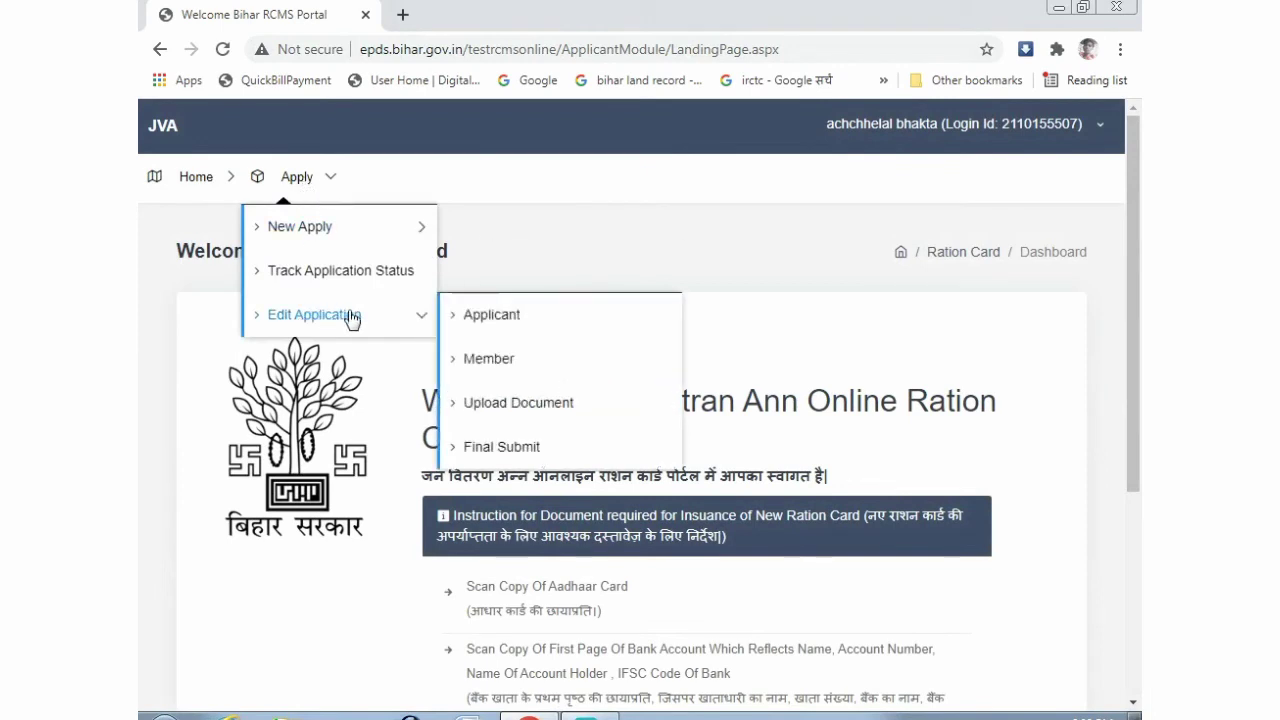
left_click(484, 456)
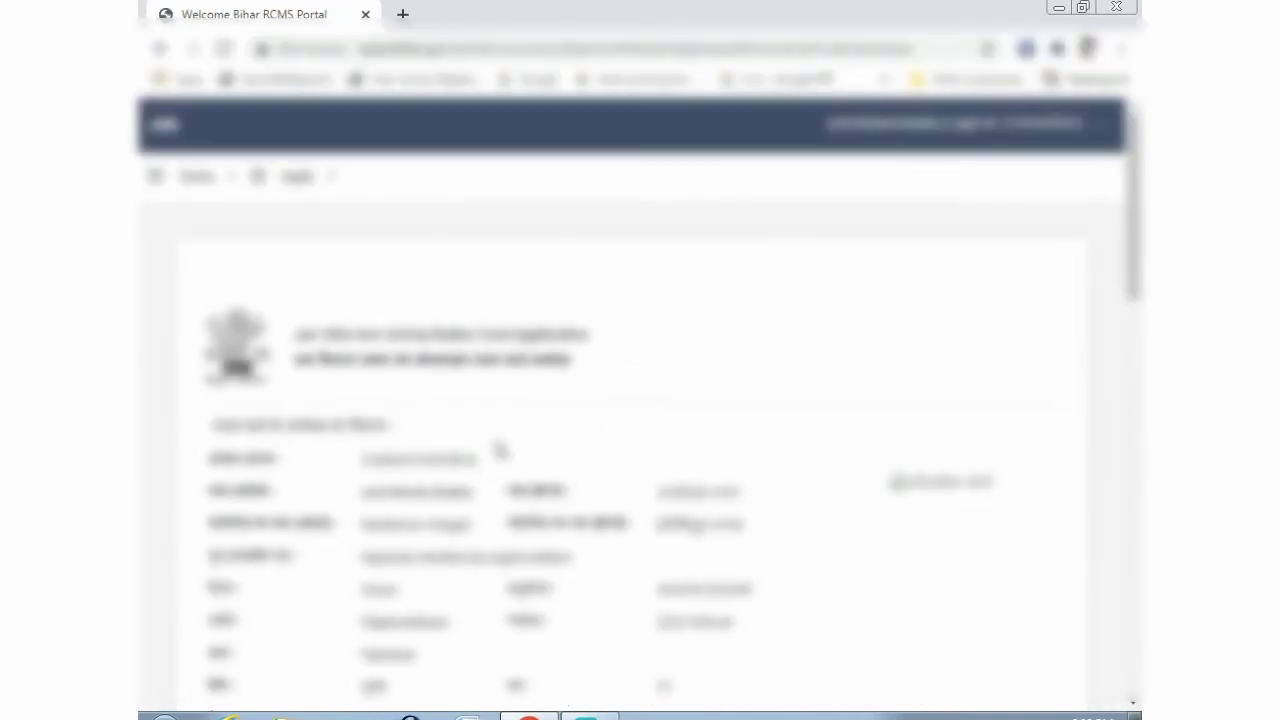
scroll(499, 452, "down", 3)
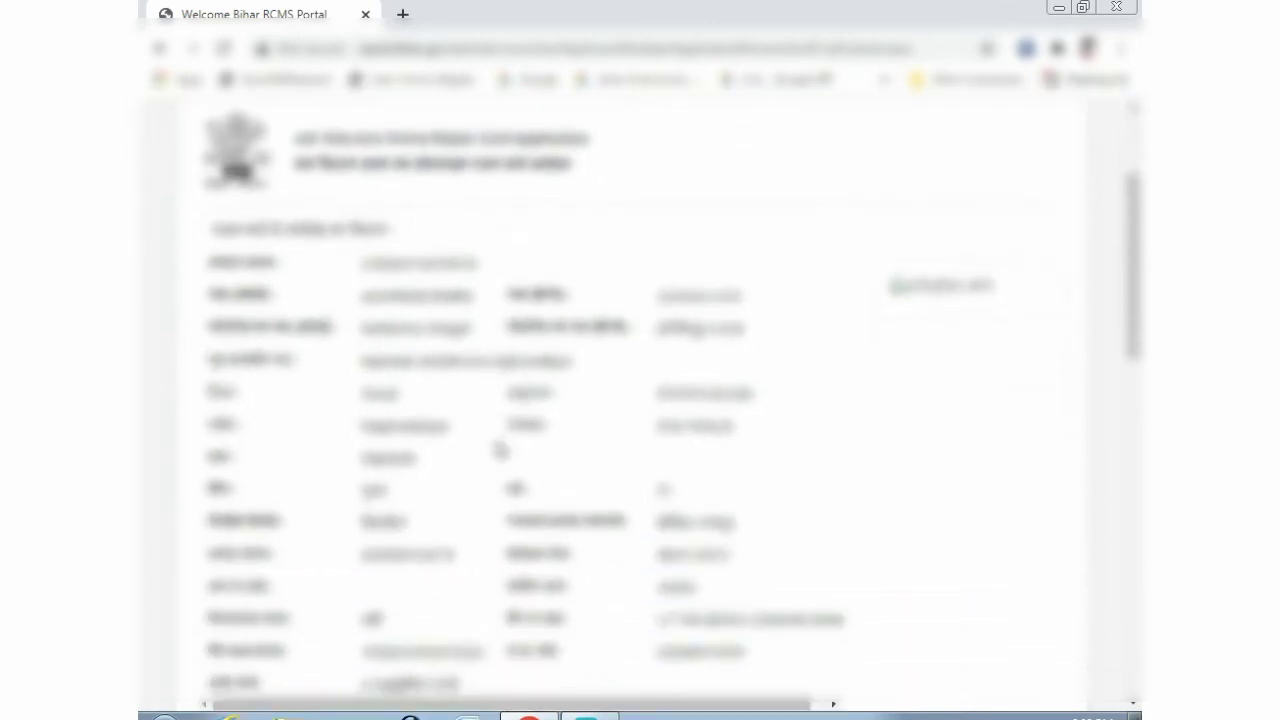
scroll(499, 452, "down", 4)
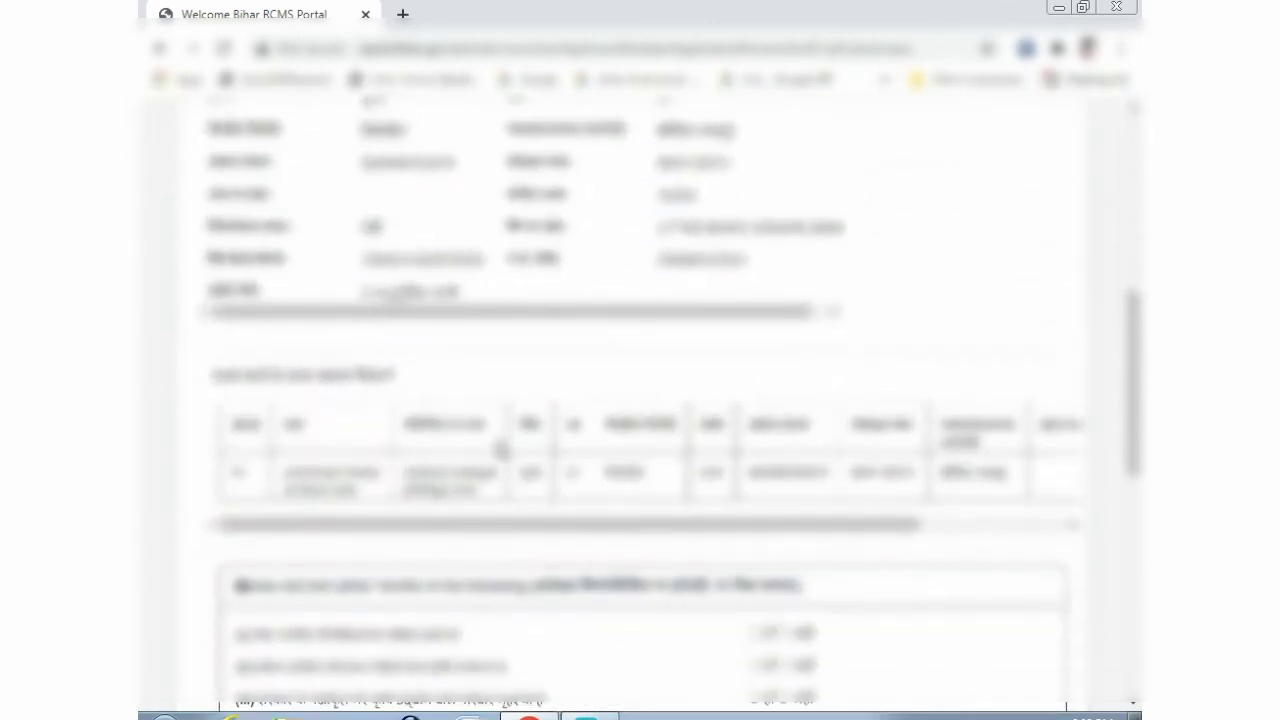
scroll(499, 452, "down", 1)
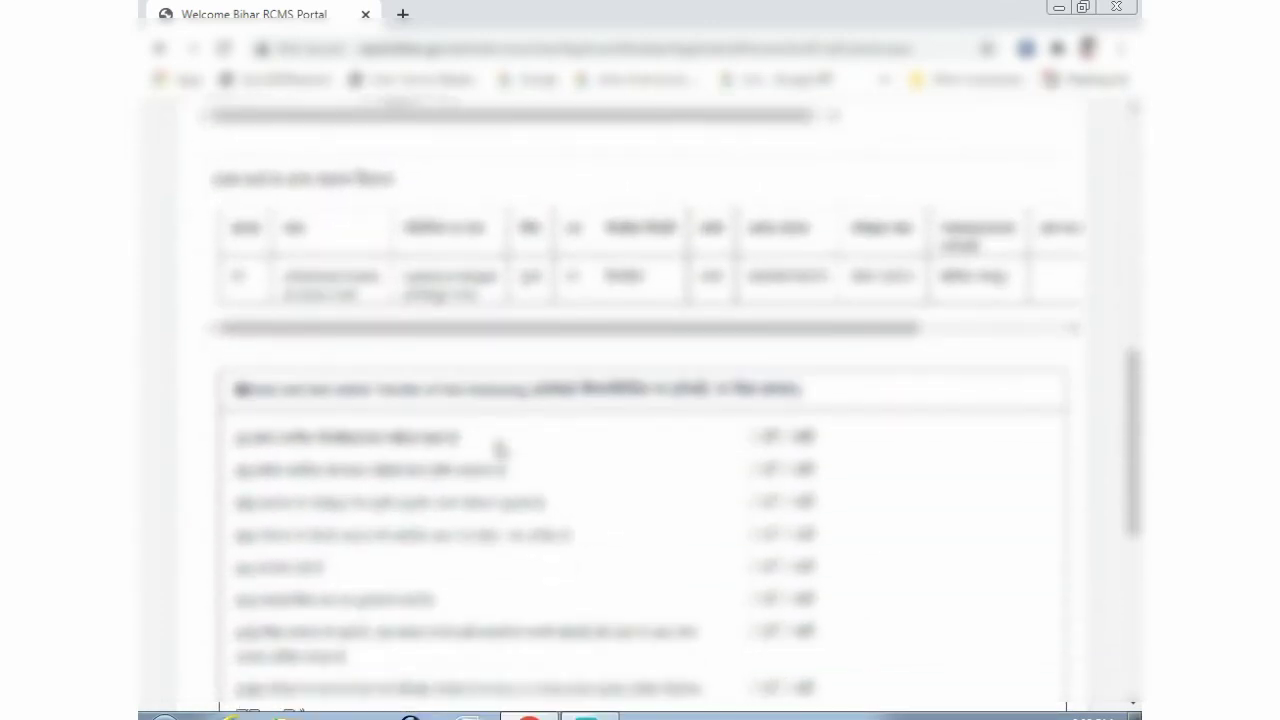
scroll(499, 452, "up", 5)
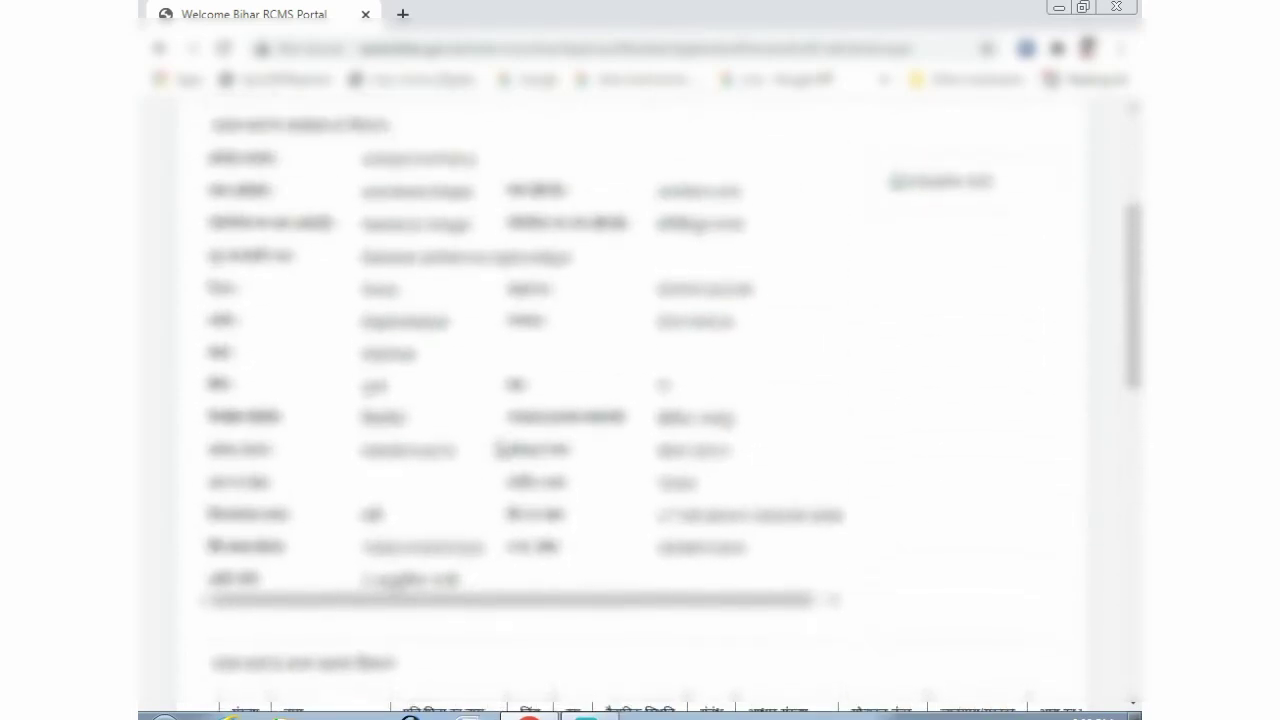
scroll(497, 450, "up", 1)
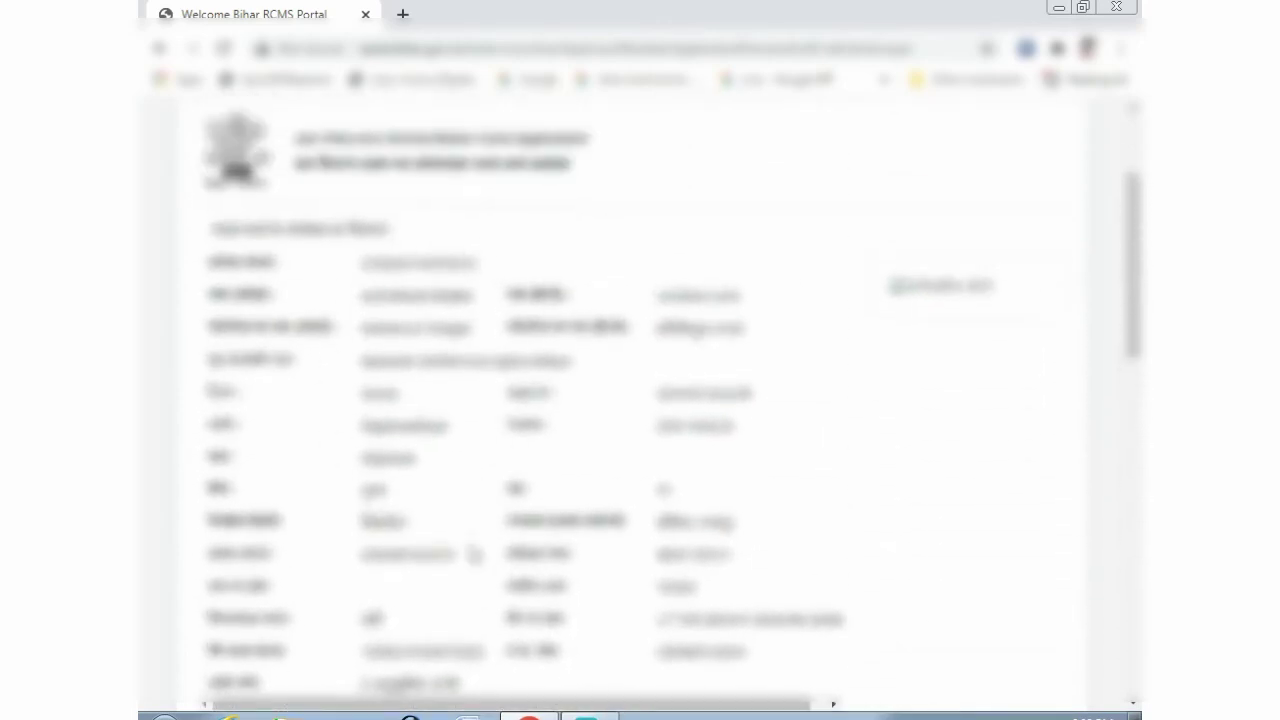
scroll(506, 530, "down", 5)
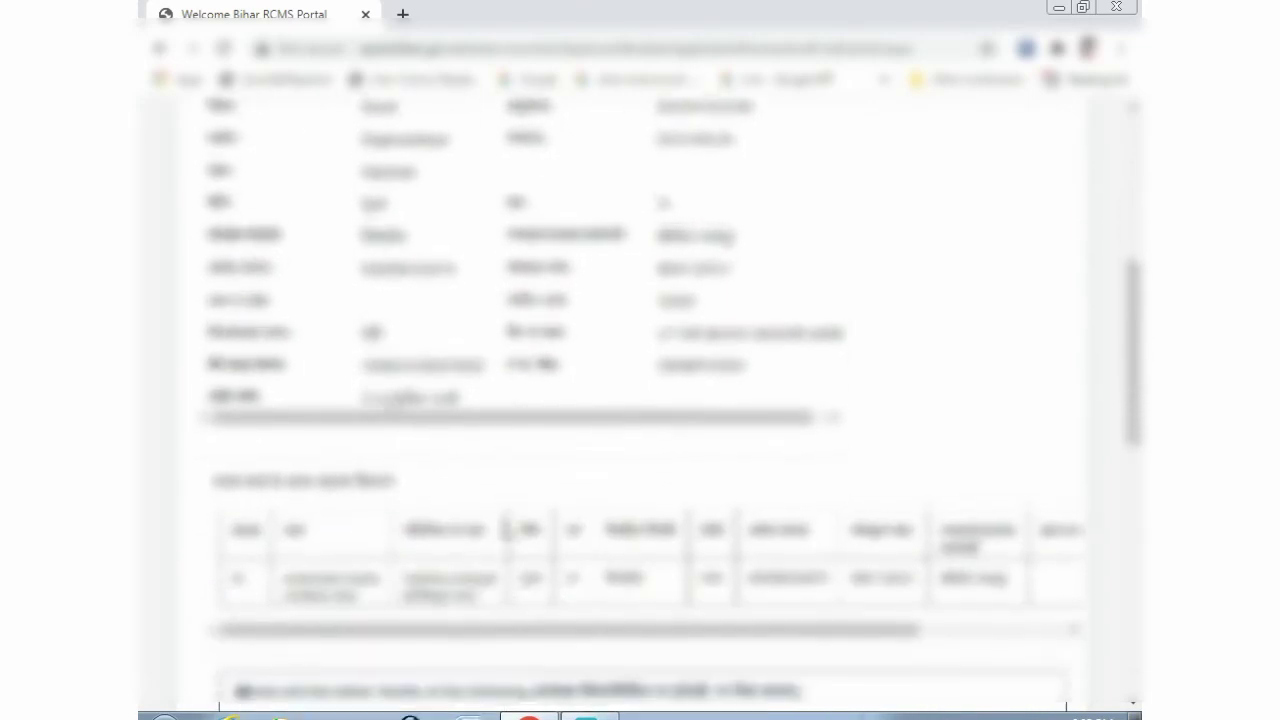
scroll(506, 530, "down", 3)
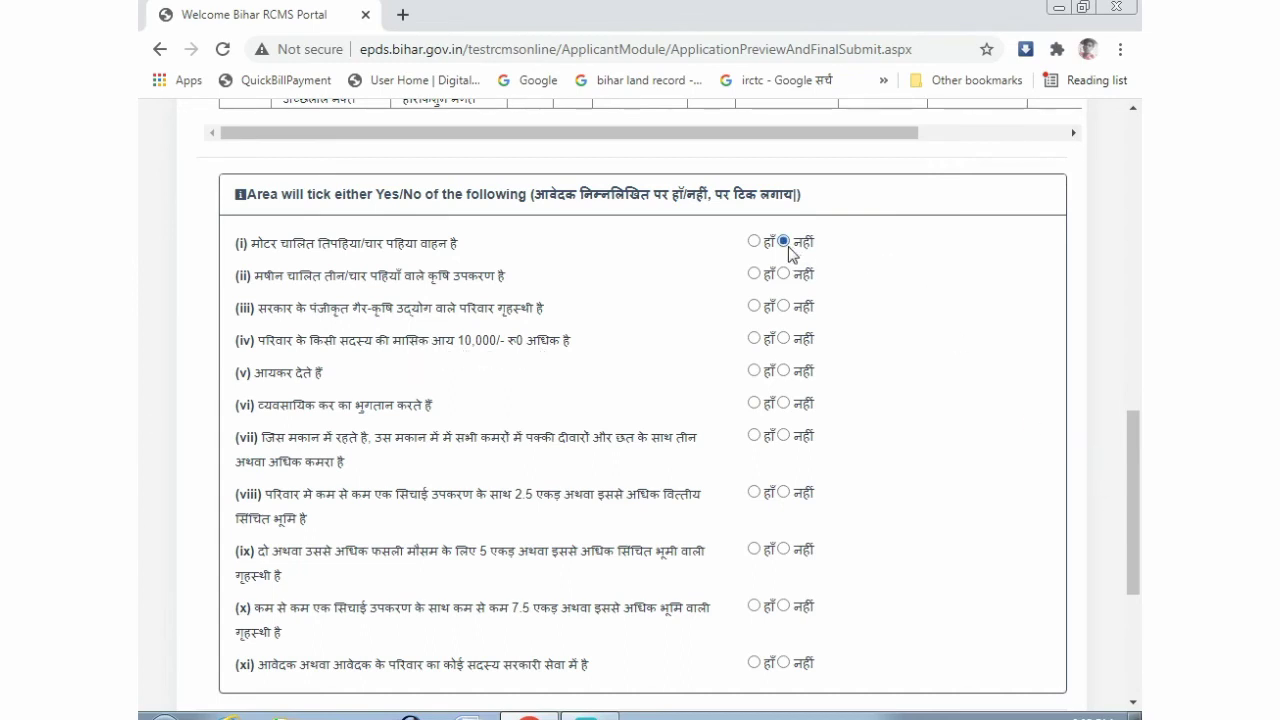
- Answer नहीं to questions (ii) through (xi) and scroll down to the घोषणा declaration
left_click(783, 273)
left_click(785, 306)
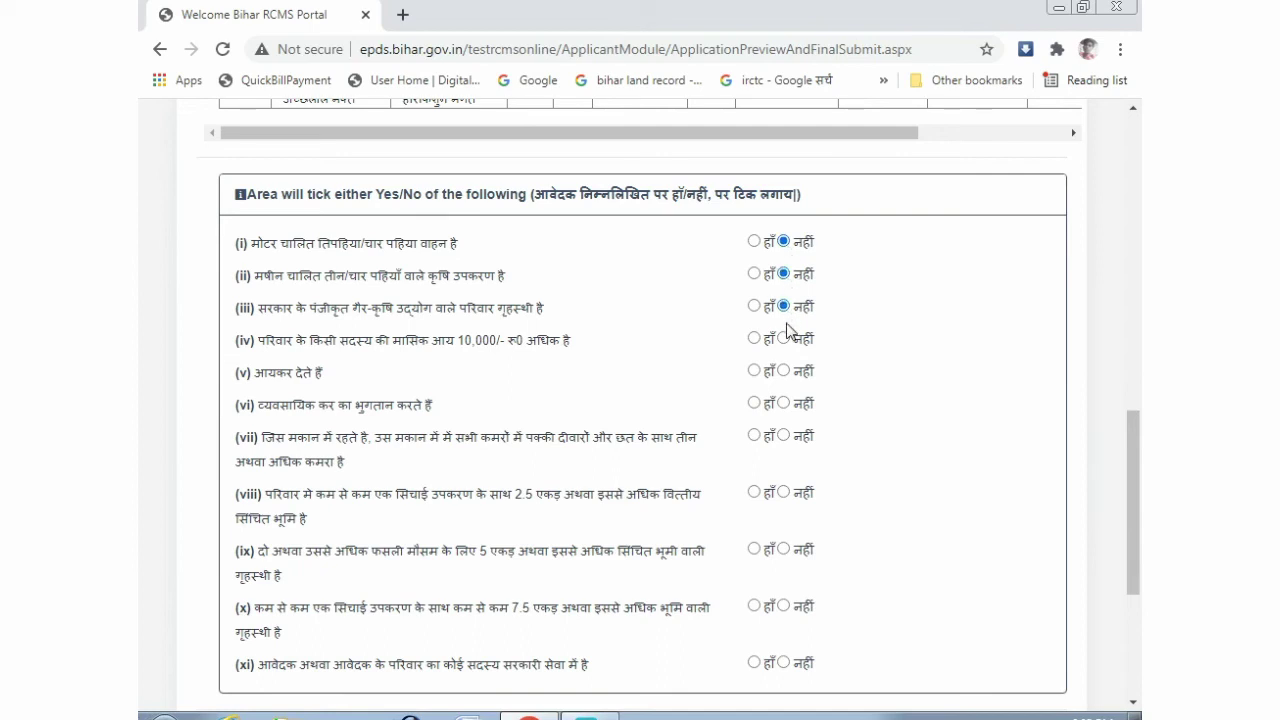
left_click(784, 338)
left_click(784, 371)
left_click(783, 403)
left_click(784, 435)
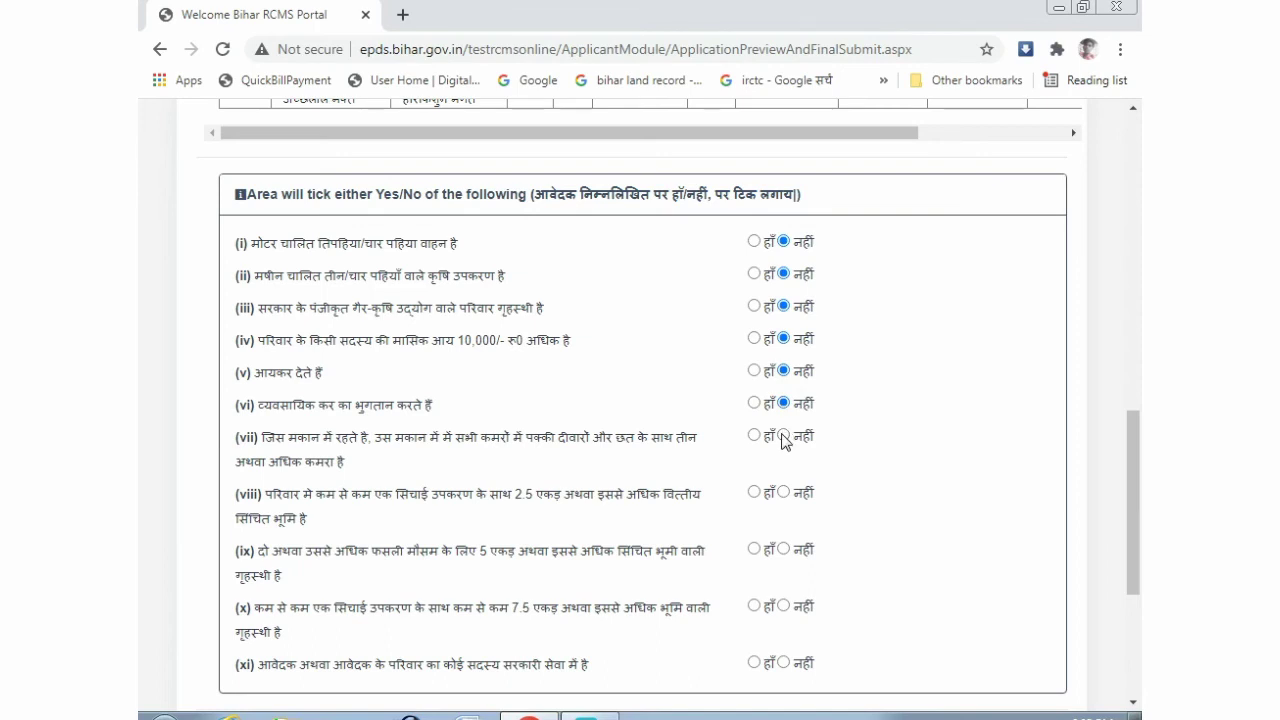
left_click(784, 492)
left_click(784, 549)
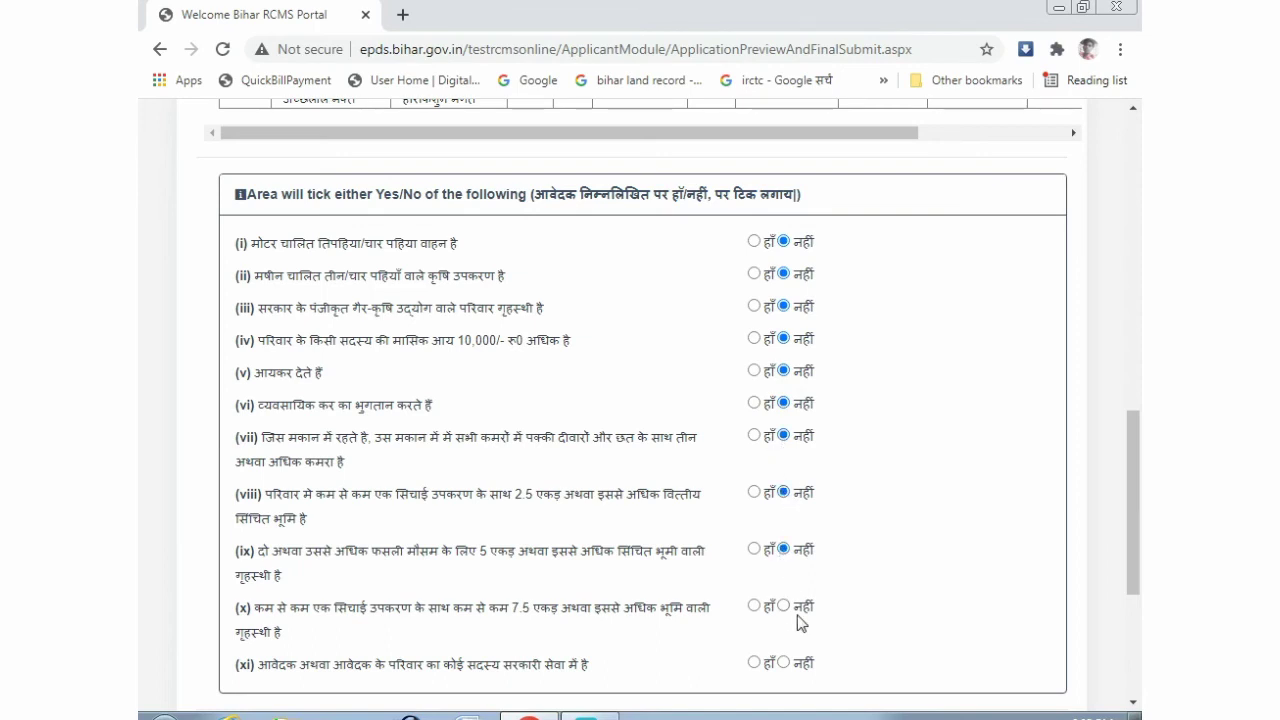
left_click(784, 606)
left_click(784, 662)
scroll(829, 463, "down", 3)
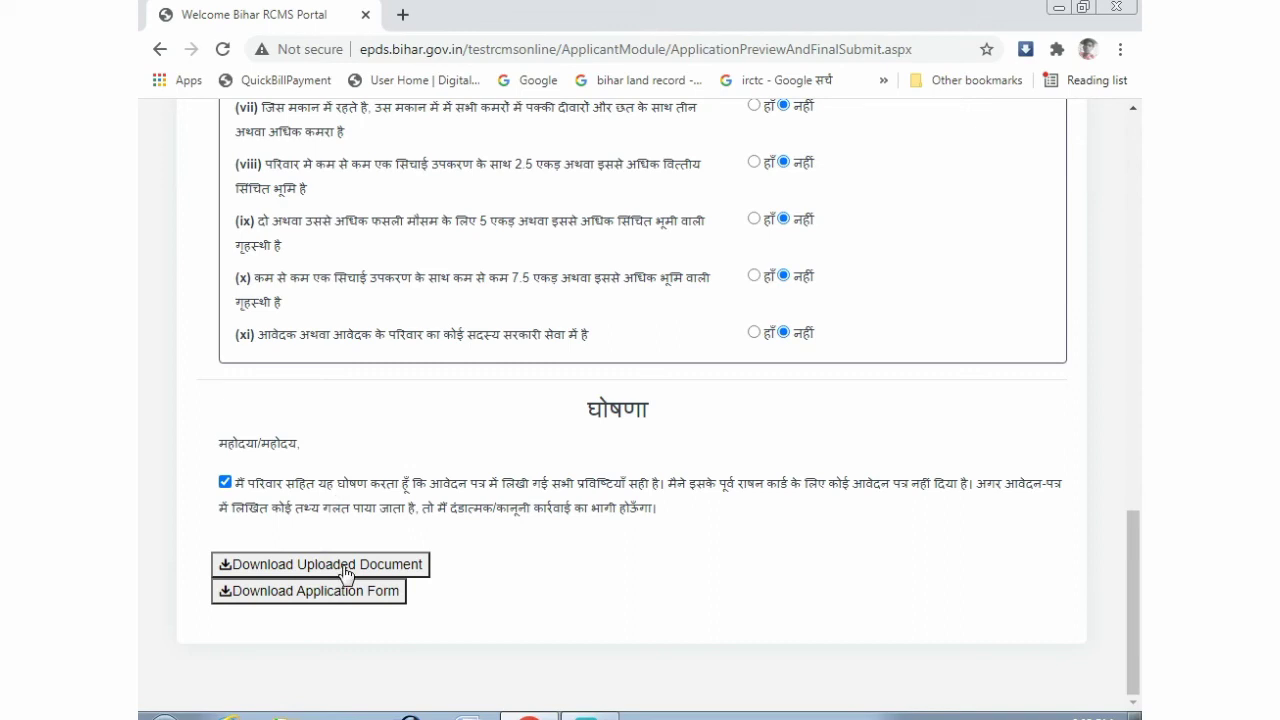
- Download the uploaded documents, then reload the error page and confirm the form resubmission
left_click(281, 566)
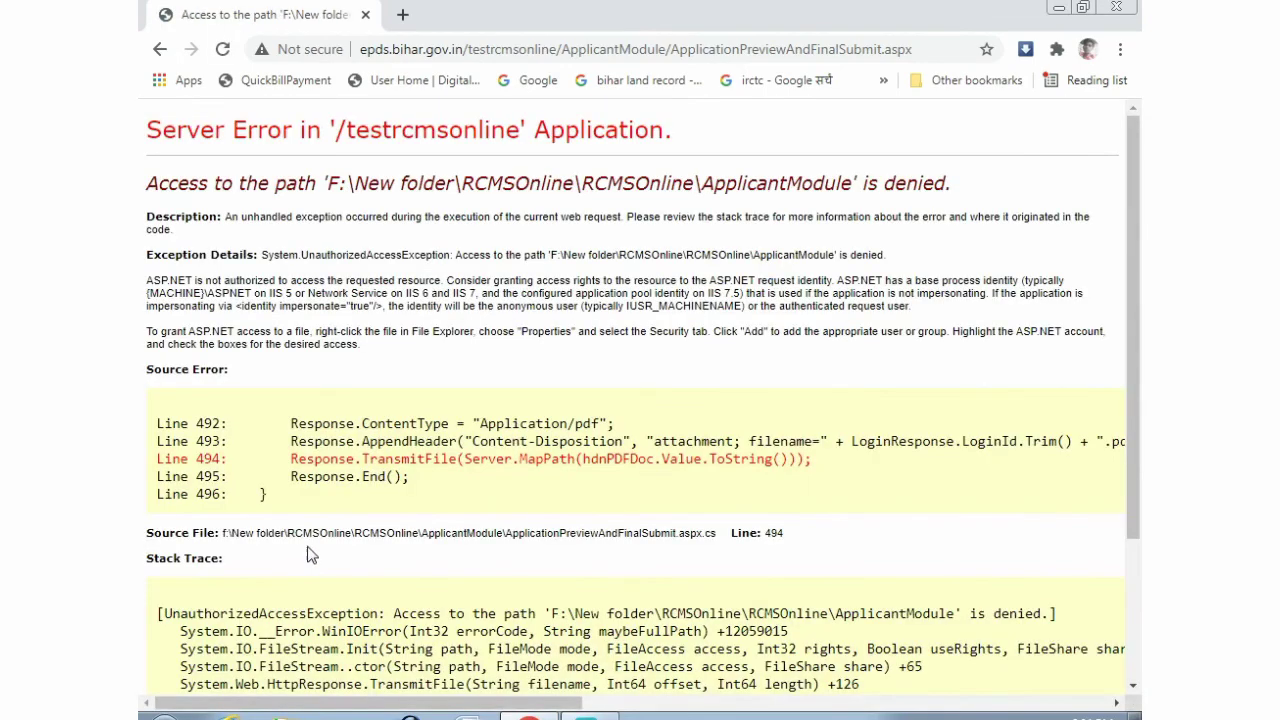
left_click(222, 49)
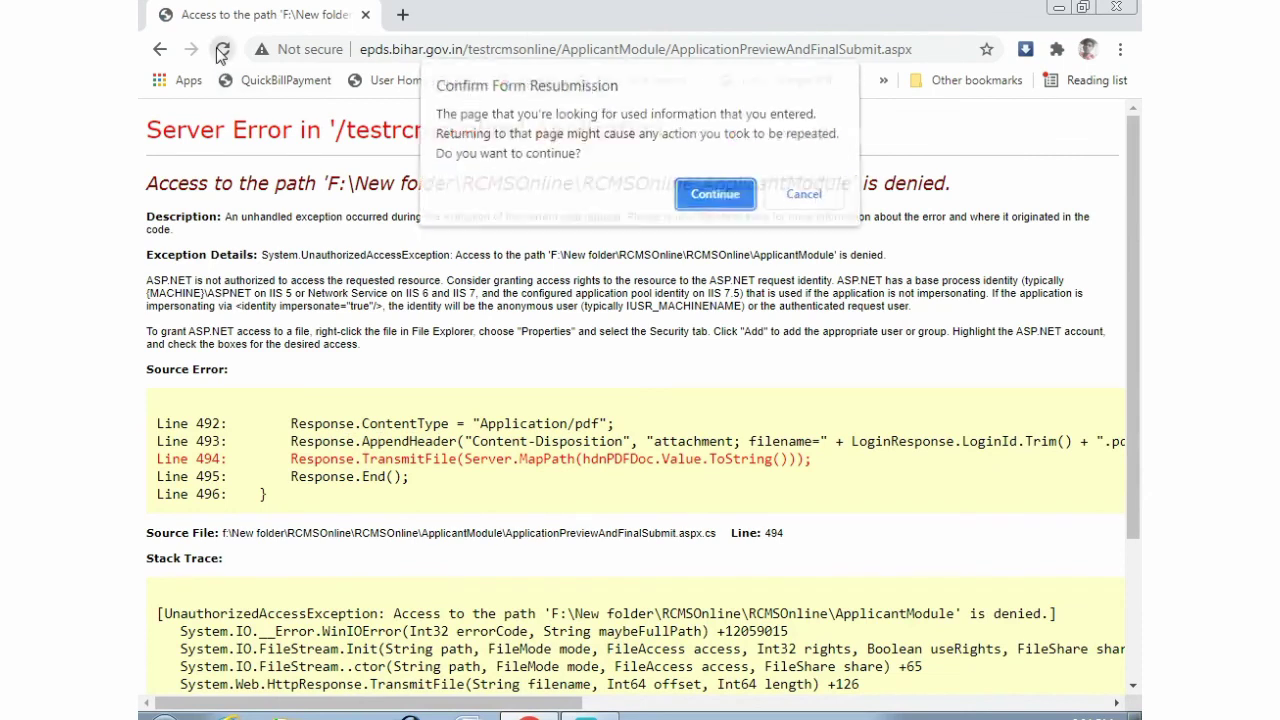
left_click(716, 198)
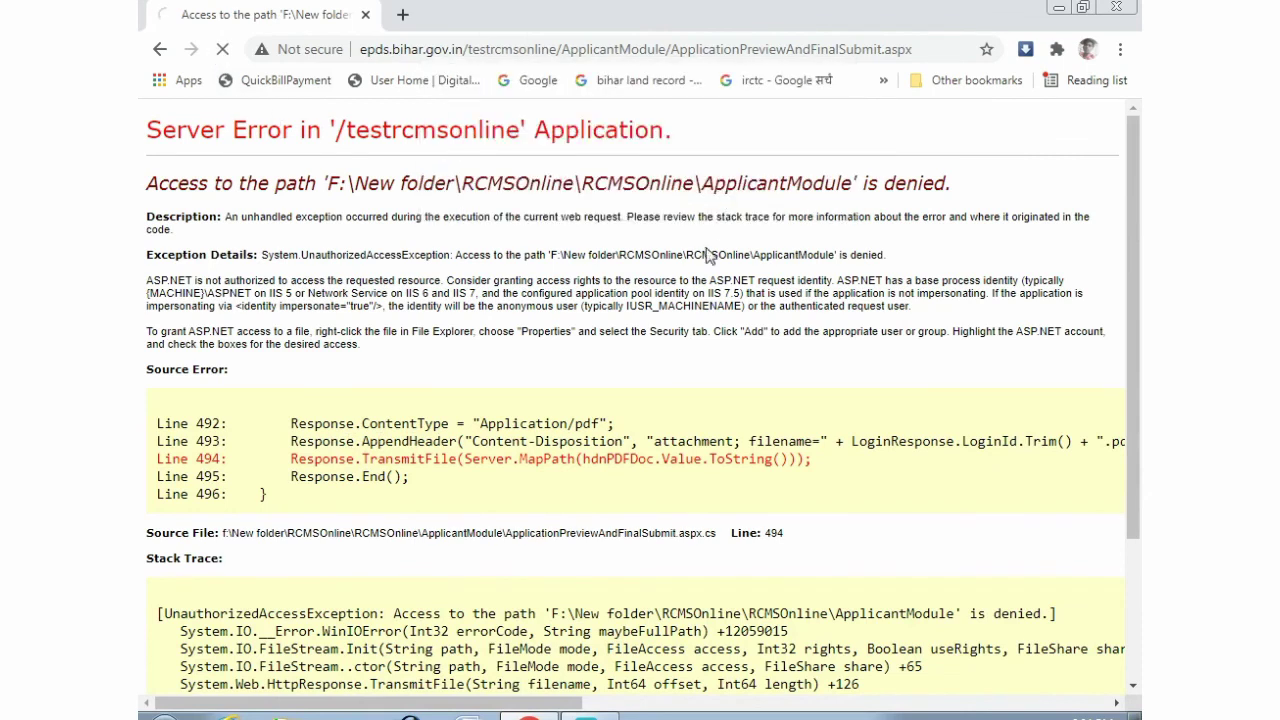